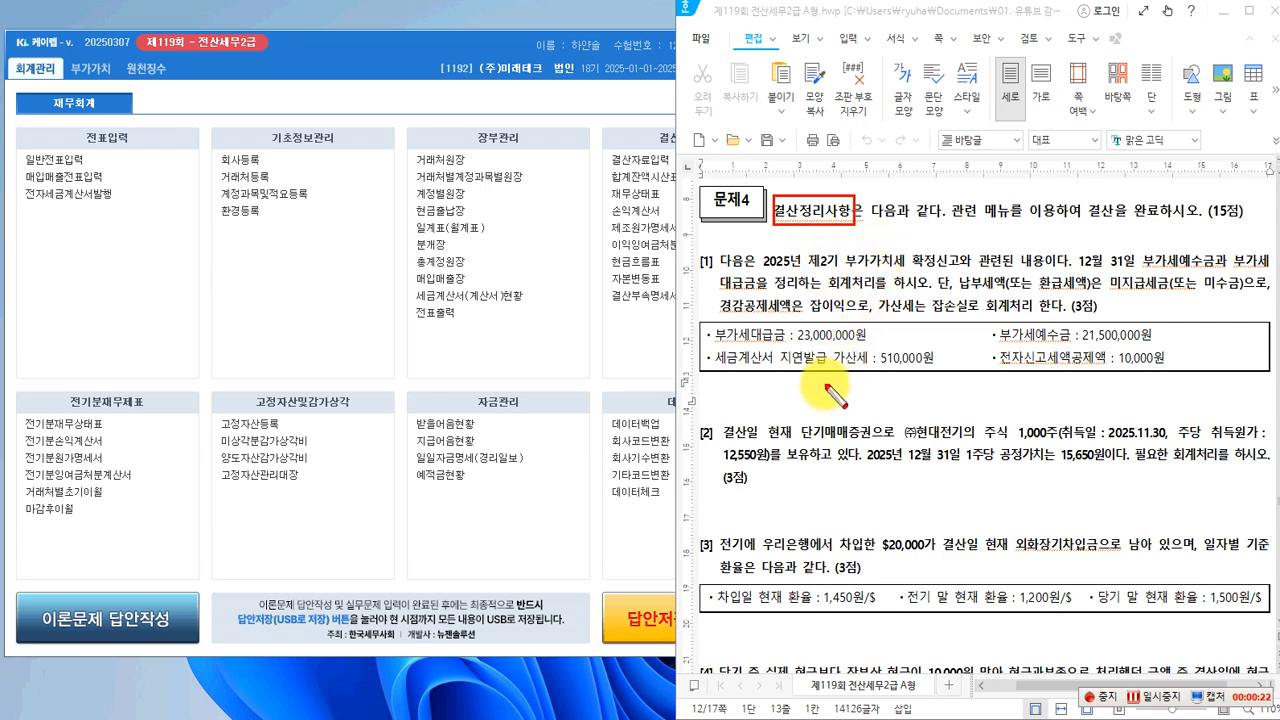
Mark "2025년 제2기 부가가치세 확정신고" and "12월 31일" in question [1] with red boxes
{"action": "left_click_drag", "start_coordinate": [782, 357], "coordinate": [826, 357]}
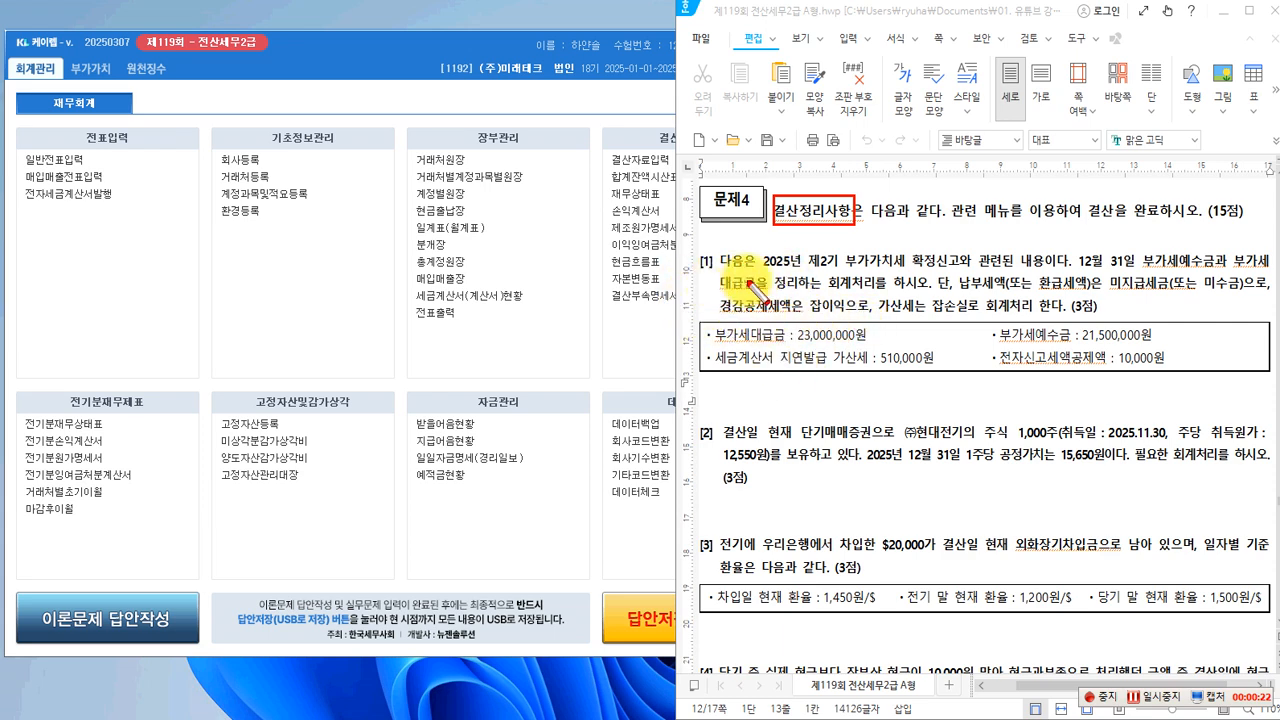
{"action": "mouse_move", "coordinate": [753, 246]}
{"action": "left_mouse_down"}
{"action": "mouse_move", "coordinate": [850, 268]}
{"action": "mouse_move", "coordinate": [963, 270]}
{"action": "left_mouse_up"}
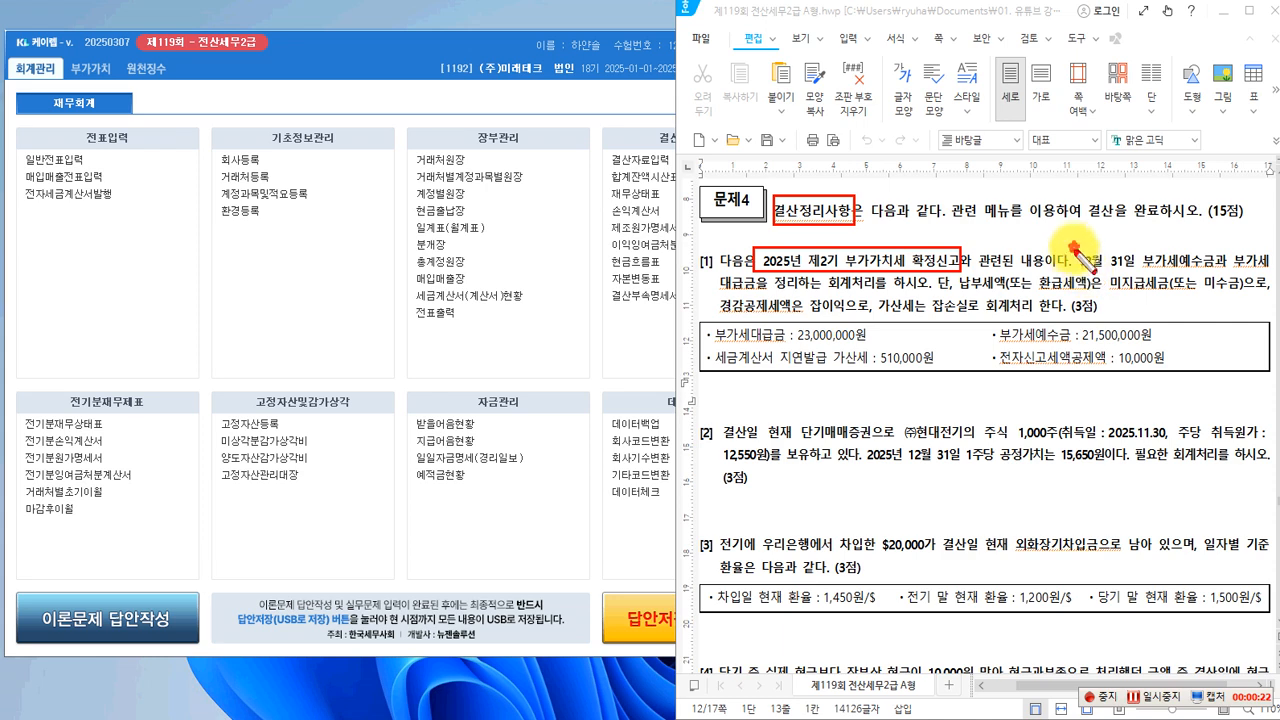
{"action": "left_click_drag", "start_coordinate": [1074, 246], "coordinate": [1137, 275]}
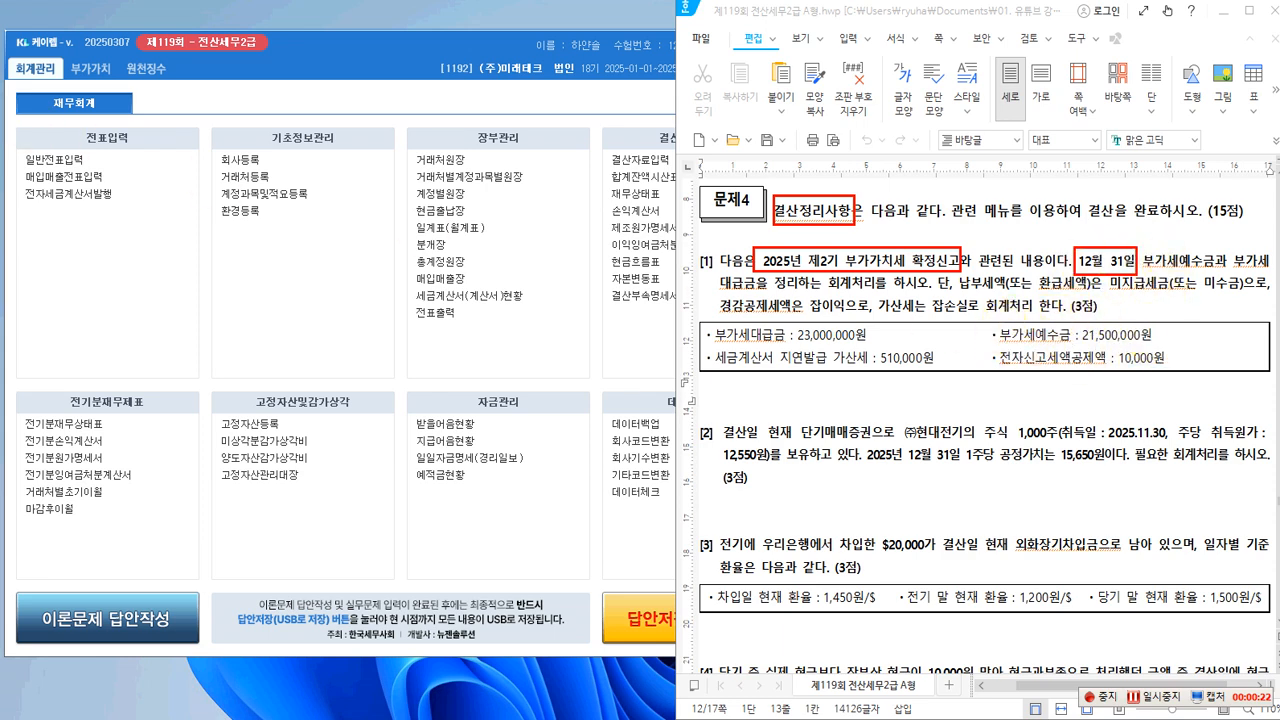
Write the debit note "(차) 부가세예수금 21,500,000" as red text over the accounting menu
{"action": "left_click", "coordinate": [81, 280]}
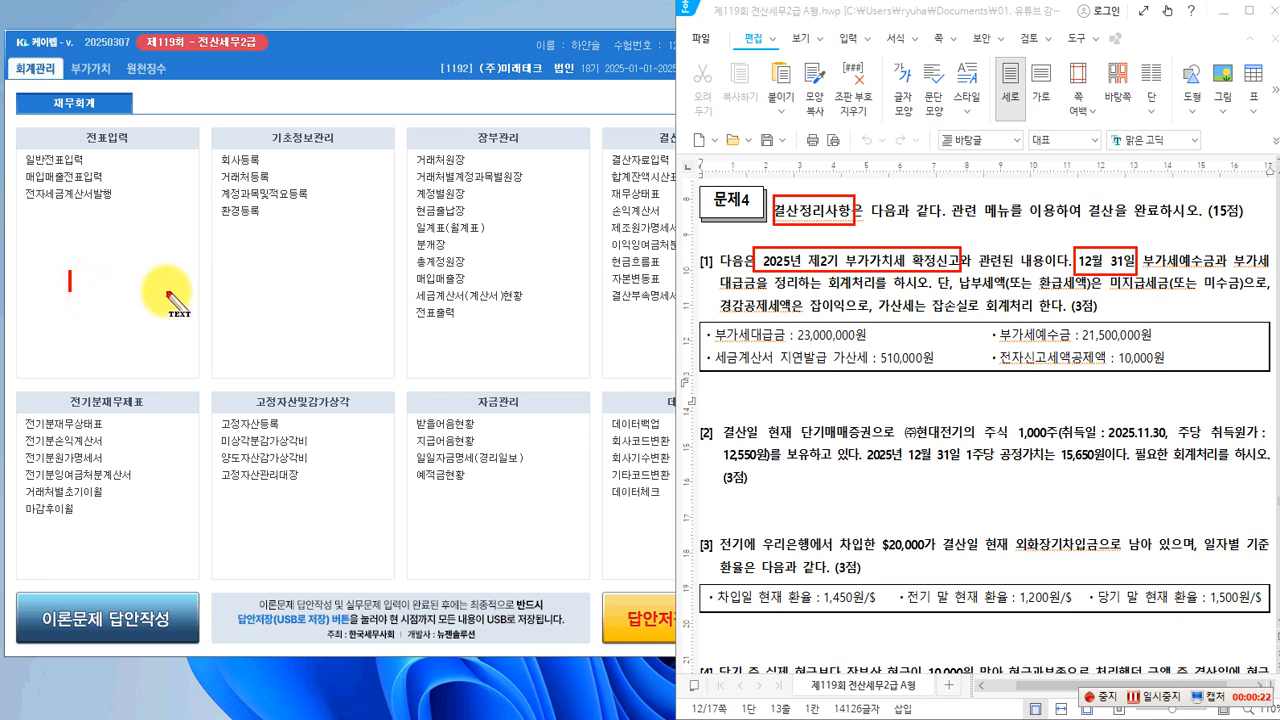
{"action": "type", "text": "(ck"}
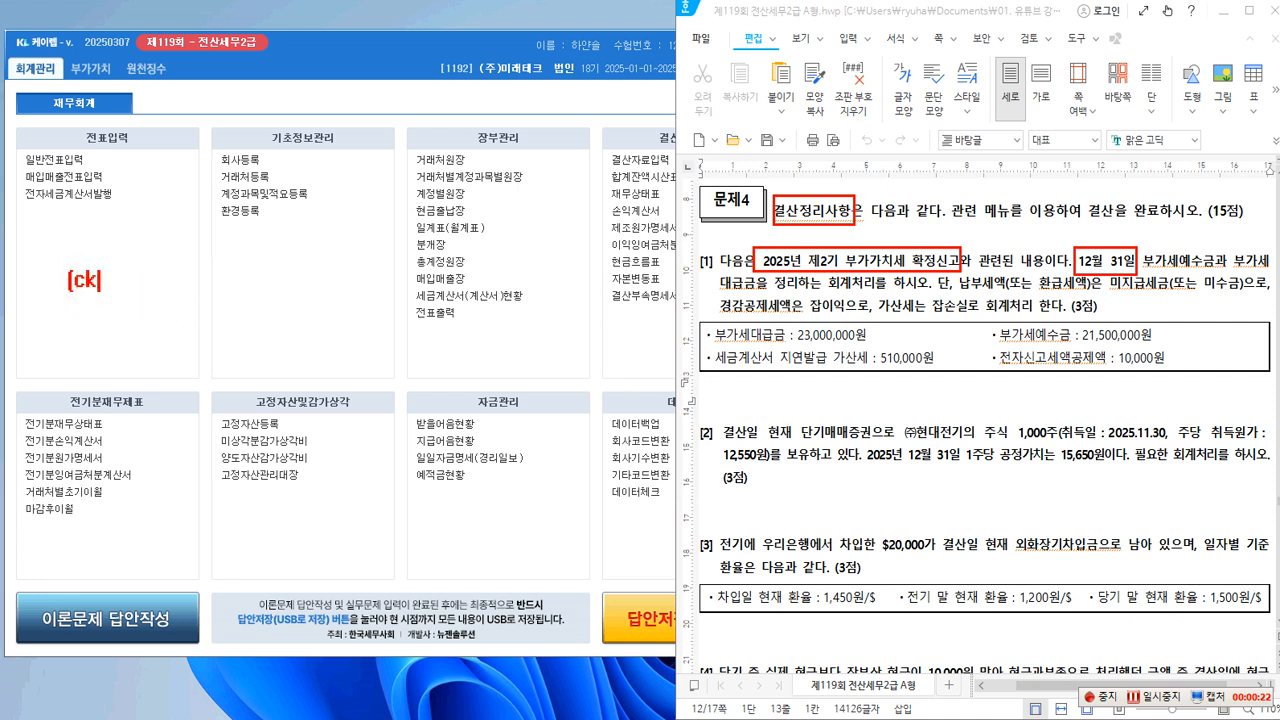
{"action": "key", "text": "BackSpace"}
{"action": "key", "text": "BackSpace"}
{"action": "type", "text": "차) "}
{"action": "type", "text": "부가세예수"}
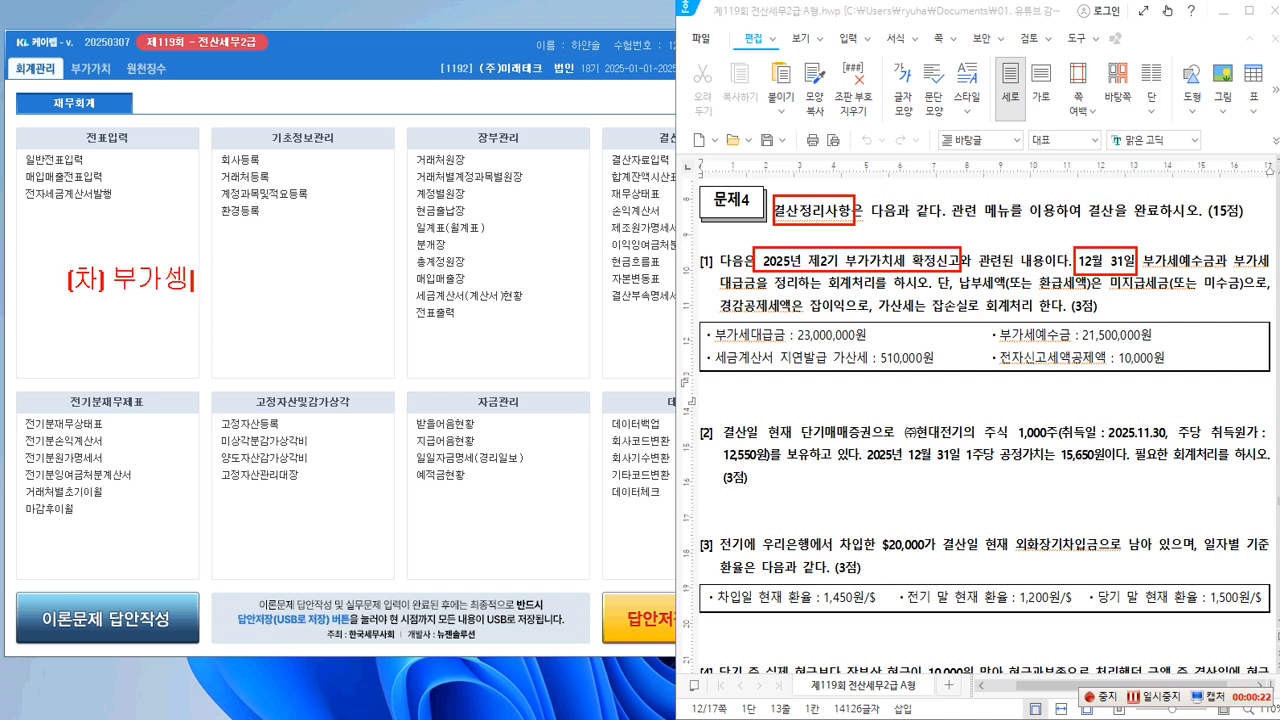
{"action": "type", "text": "금 "}
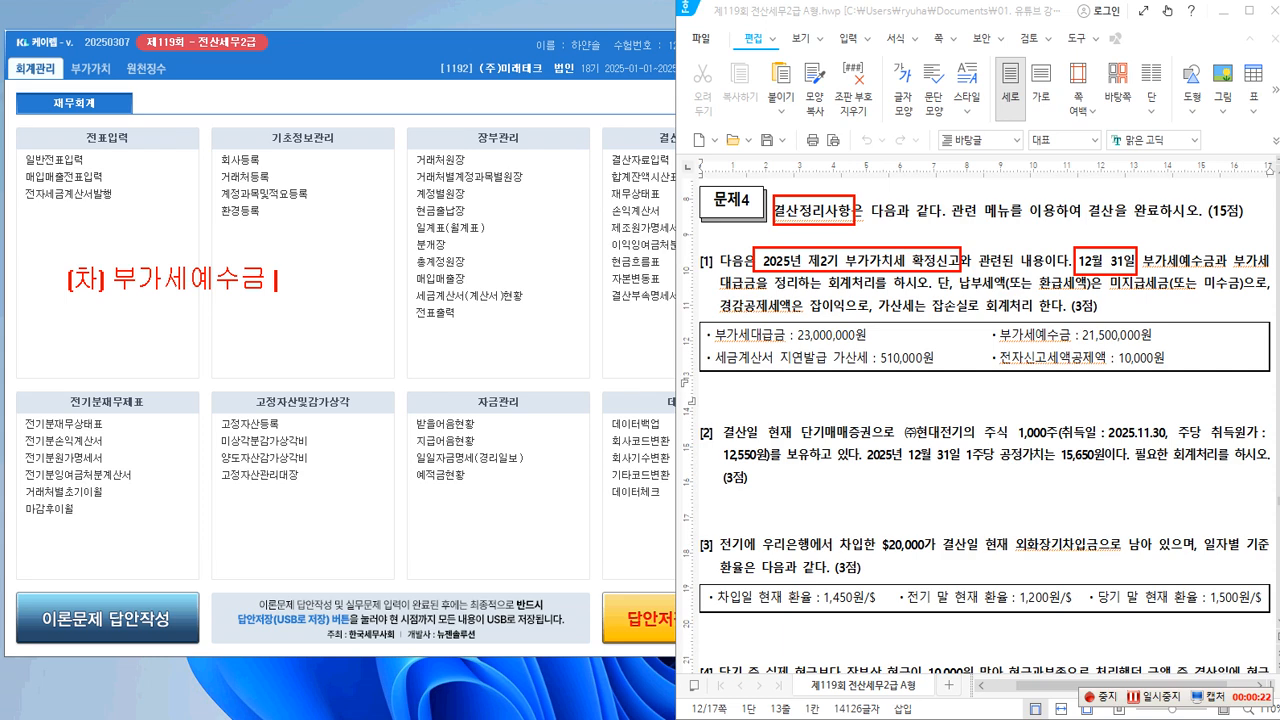
{"action": "type", "text": "21,500,000"}
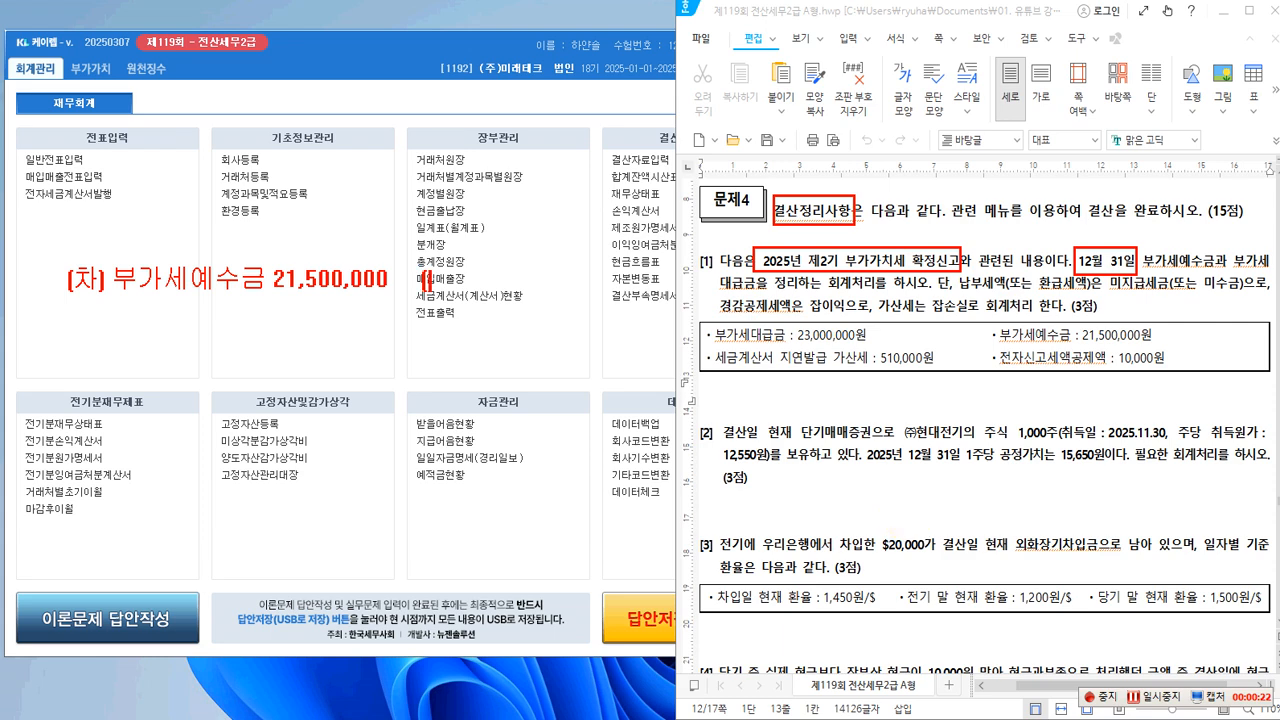
Add the credit entry "(대) 부가세대급금 23,000,000" beside the debit note
{"action": "type", "text": "(대)"}
{"action": "type", "text": "부가세"}
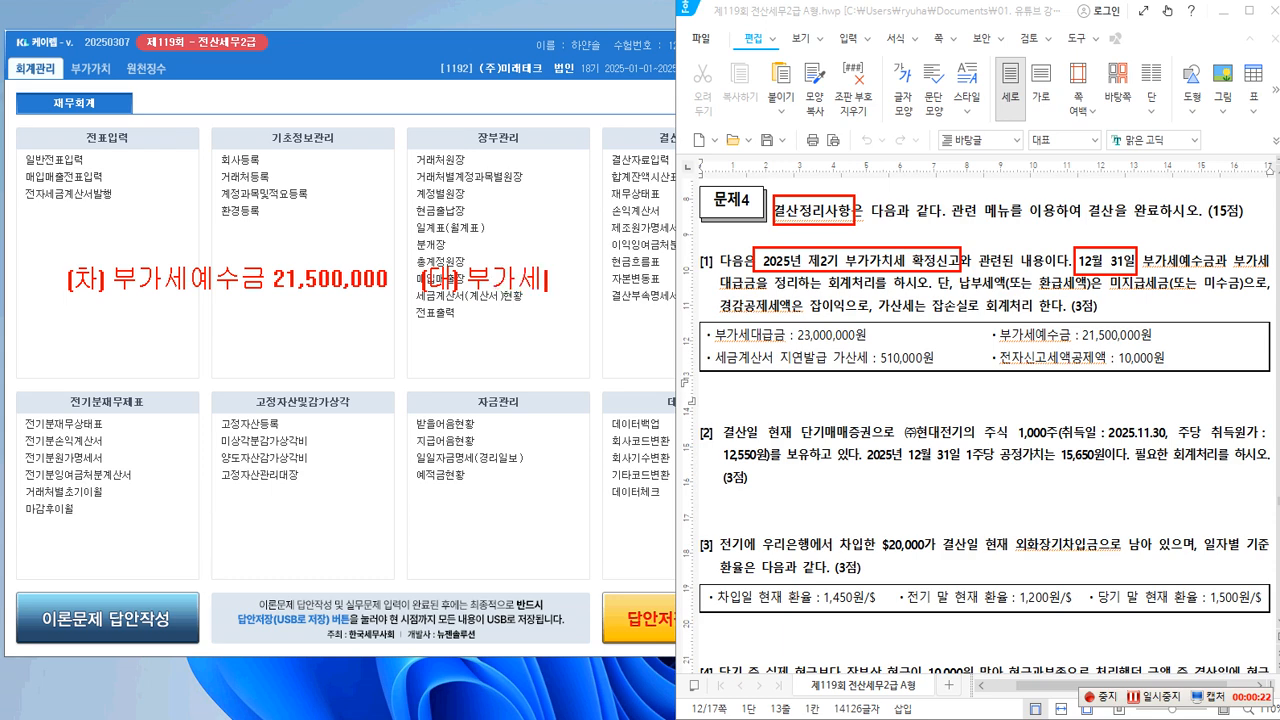
{"action": "type", "text": "대급금"}
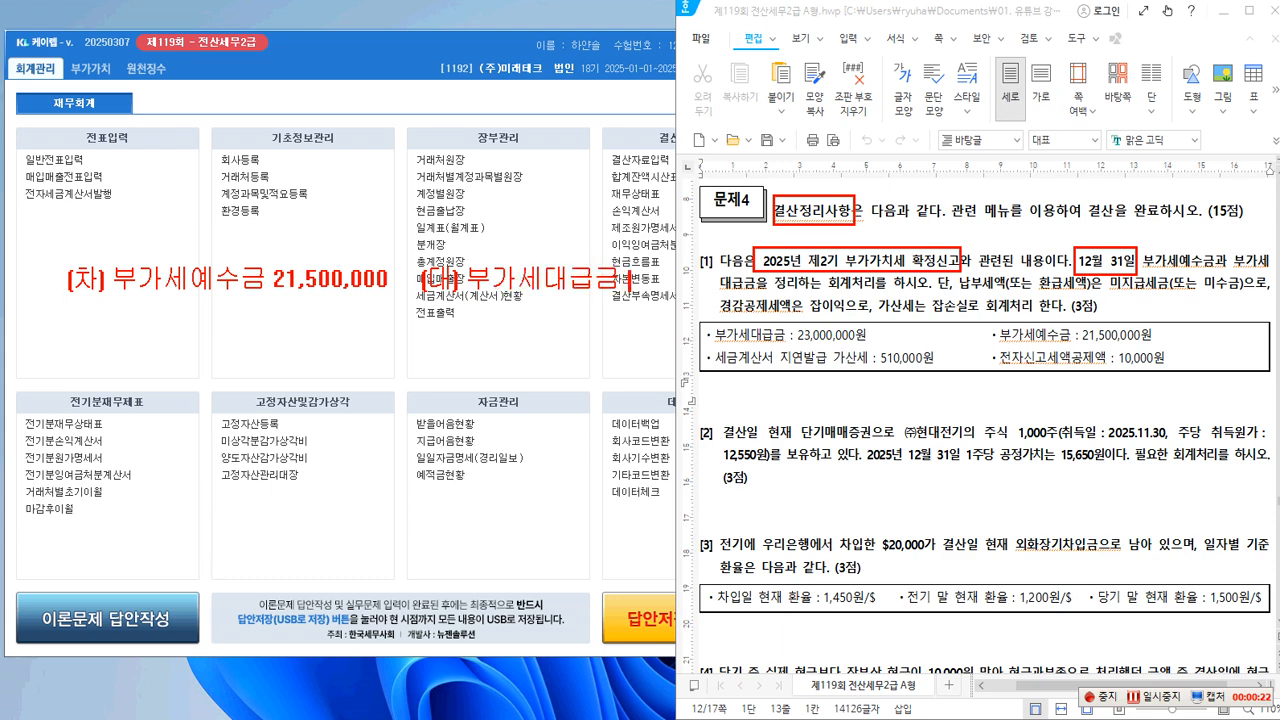
{"action": "type", "text": " 23,000,0"}
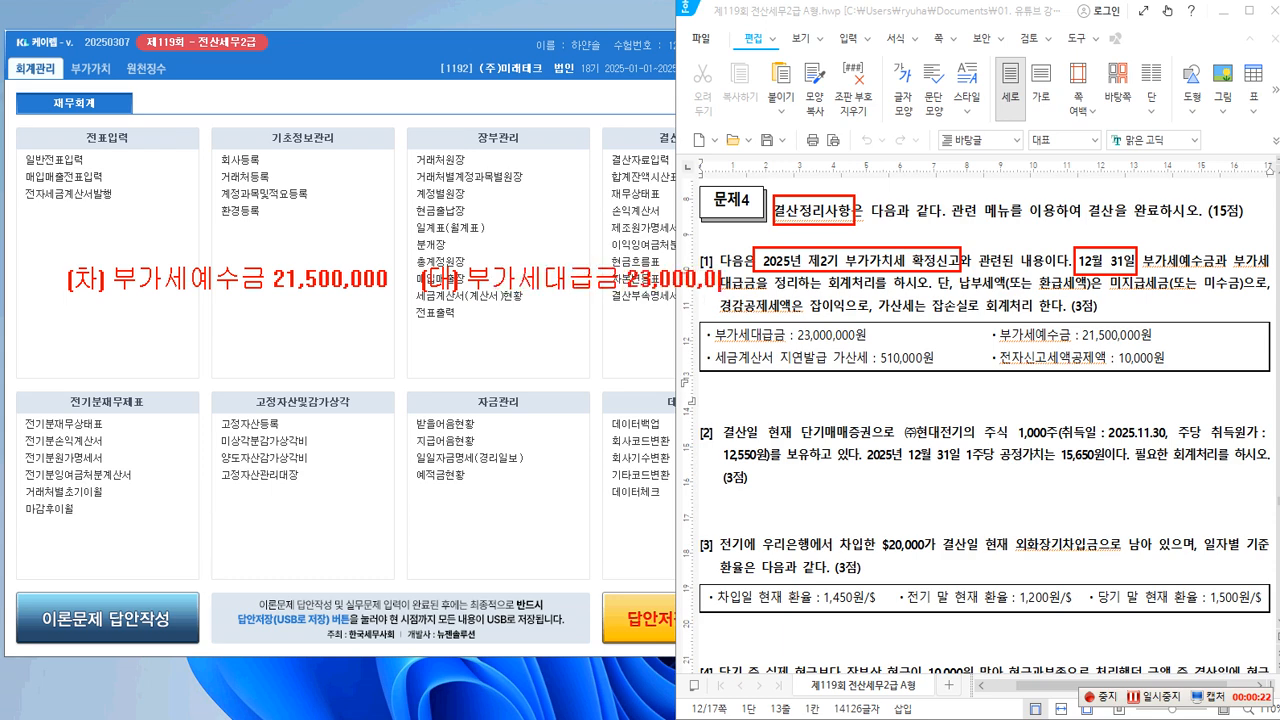
{"action": "type", "text": "00"}
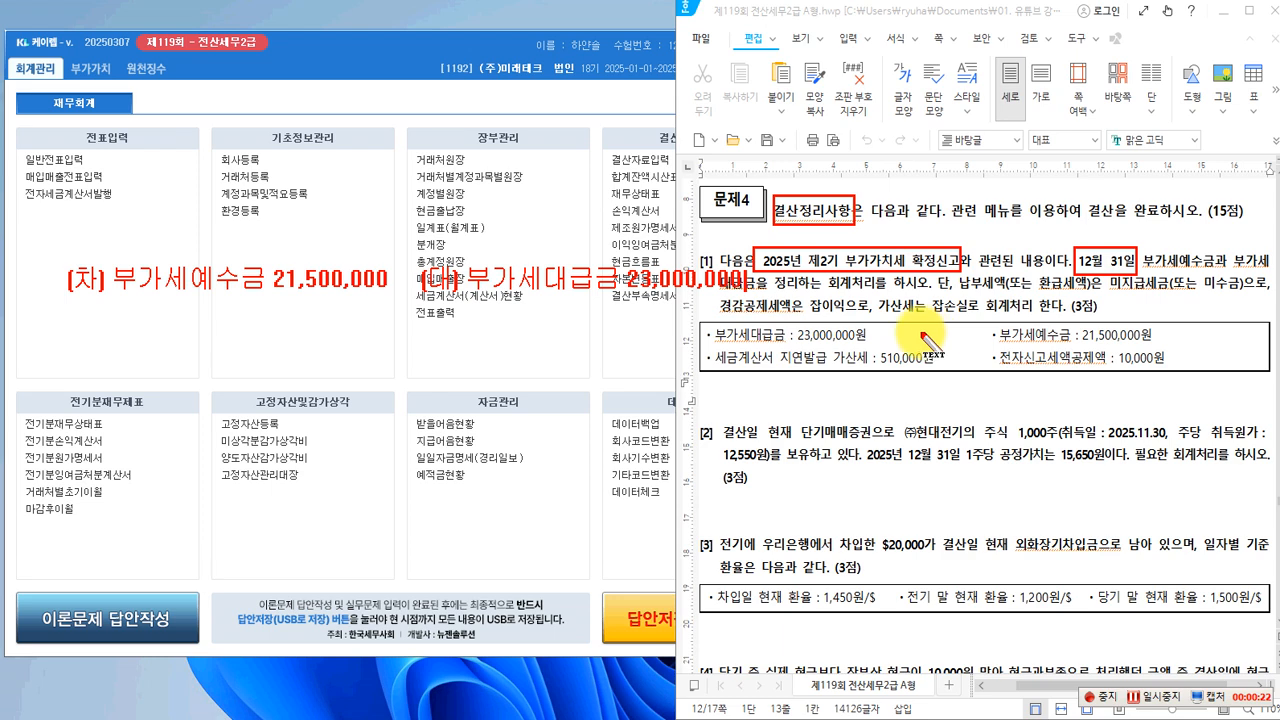
Add a second debit entry, 잡손실 510,000, on a new line of the note
{"action": "key", "text": "Return"}
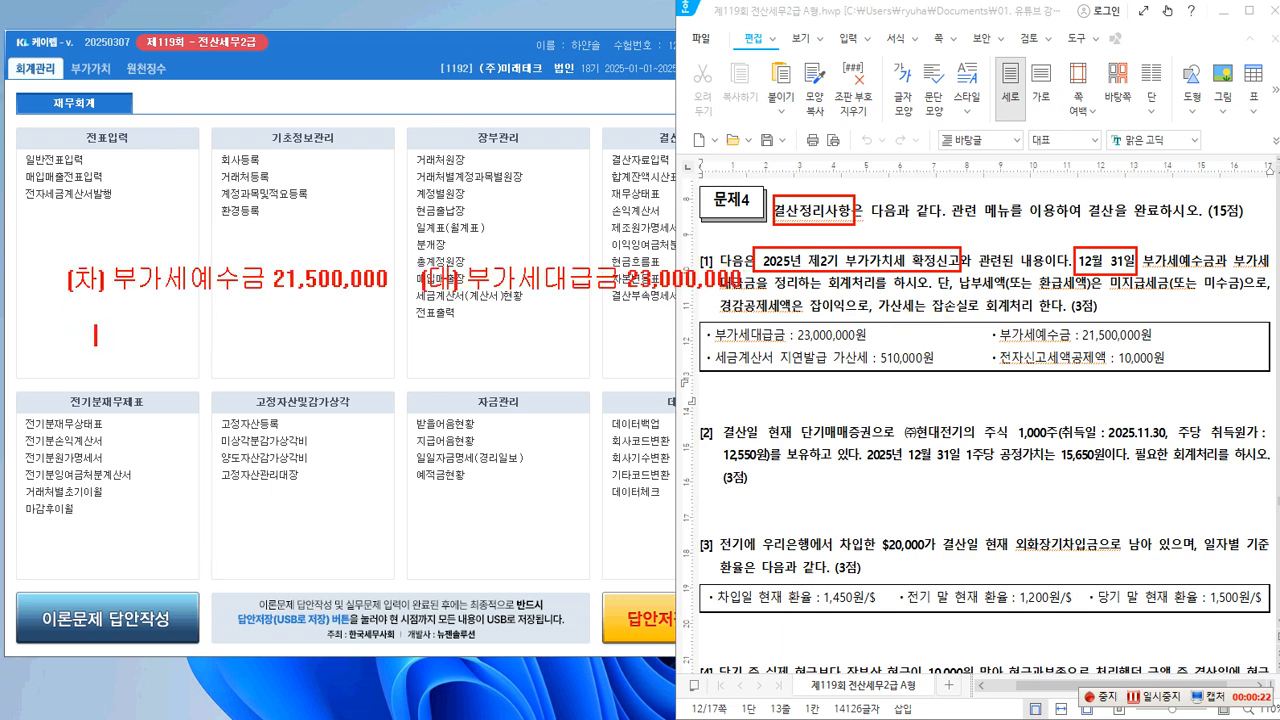
{"action": "type", "text": "잡손실"}
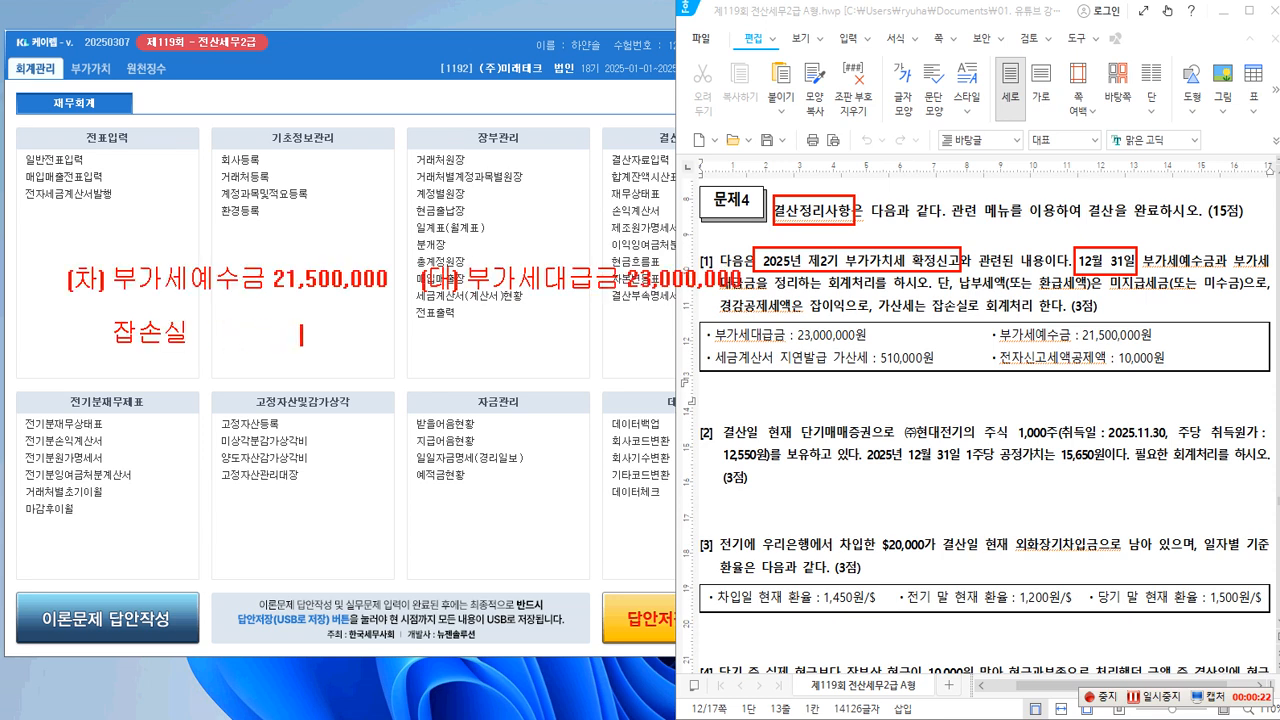
{"action": "type", "text": "                510,000"}
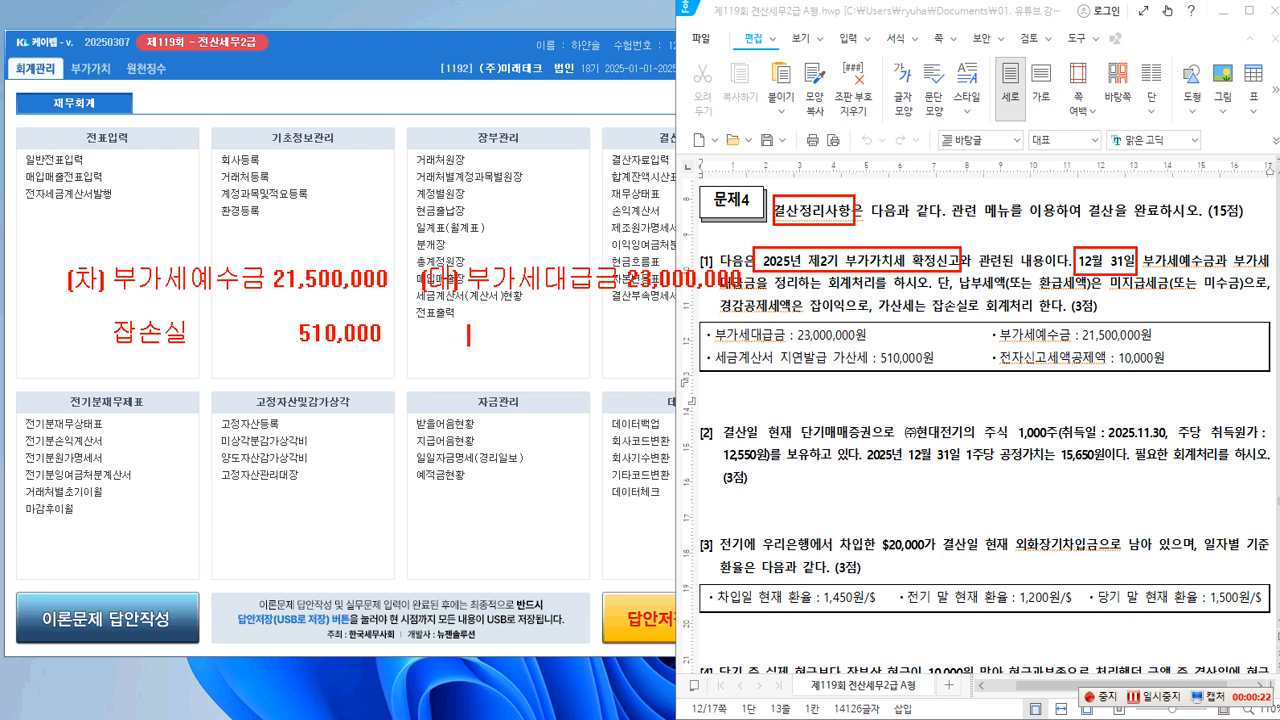
Complete the journal note with 잡이익 10,000 on the credit side and 미수금 1,000,000 on the debit side
{"action": "left_click", "coordinate": [468, 335]}
{"action": "type", "text": "잡이익"}
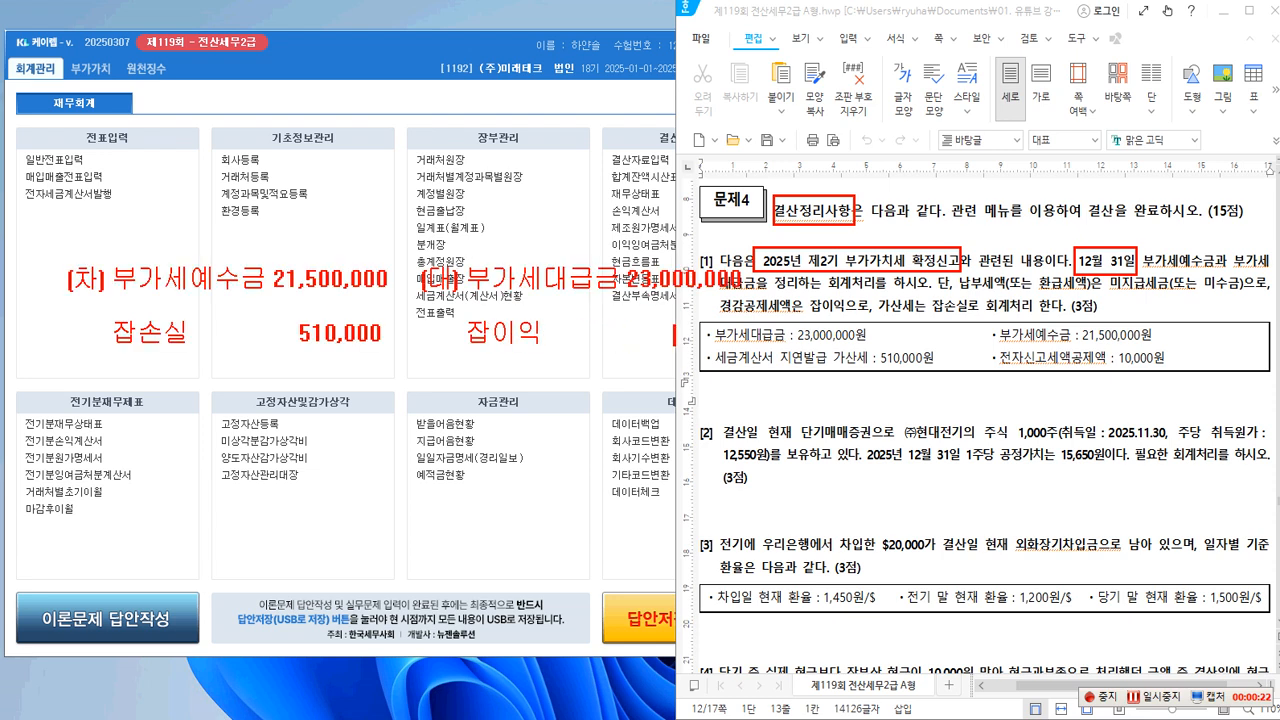
{"action": "left_click", "coordinate": [673, 335]}
{"action": "type", "text": "10,000"}
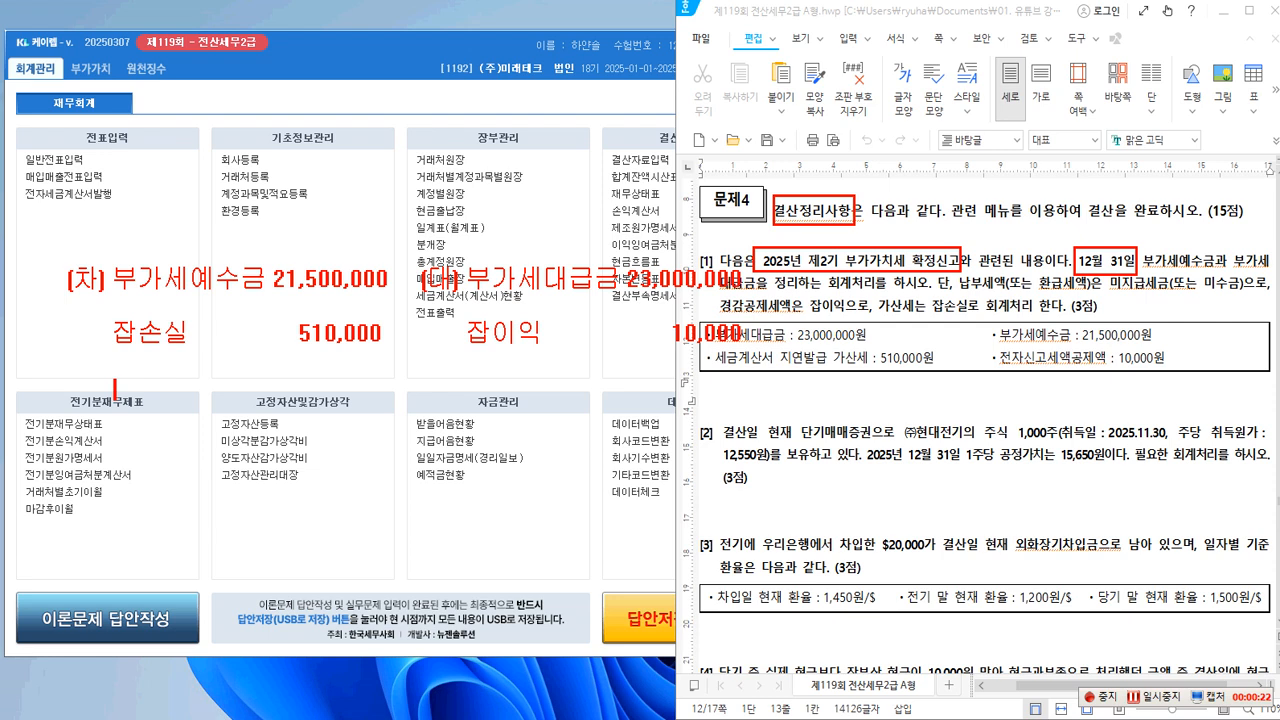
{"action": "type", "text": "미수금"}
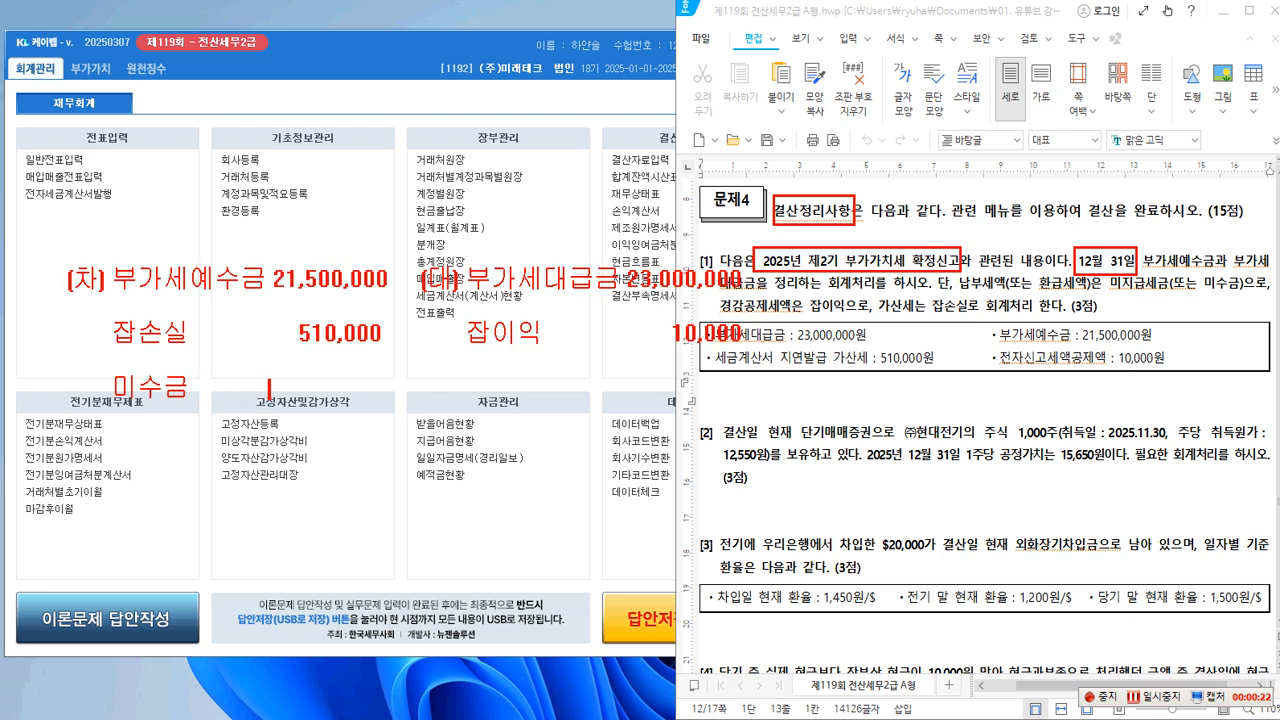
{"action": "type", "text": "        1,000,000"}
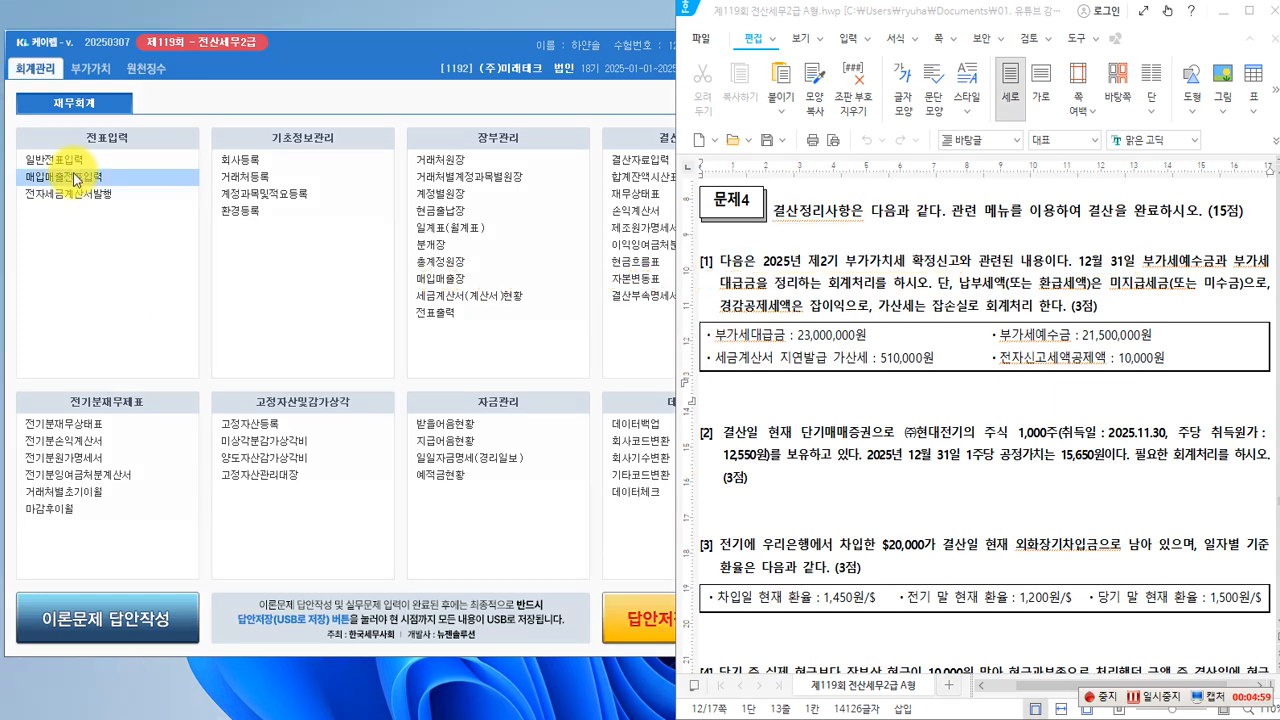
Open 일반전표입력 and set the voucher date to 31 December 2025
{"action": "left_click", "coordinate": [72, 166]}
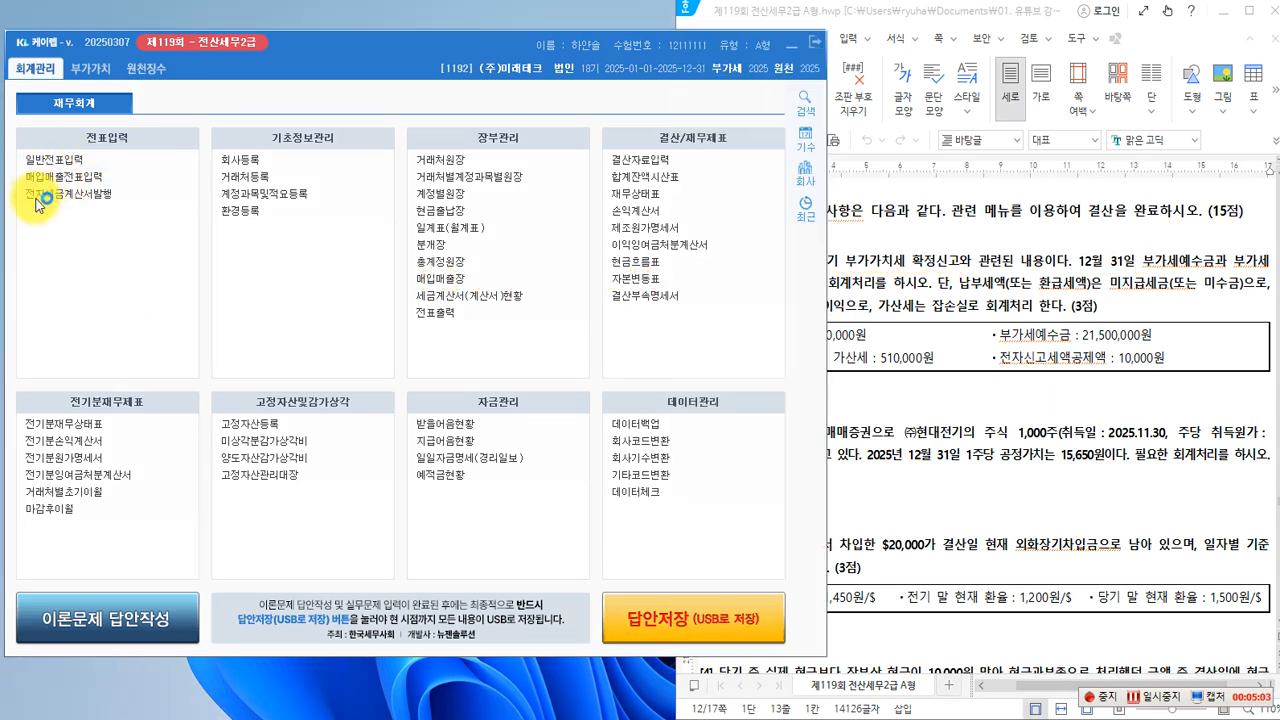
{"action": "left_click", "coordinate": [40, 197]}
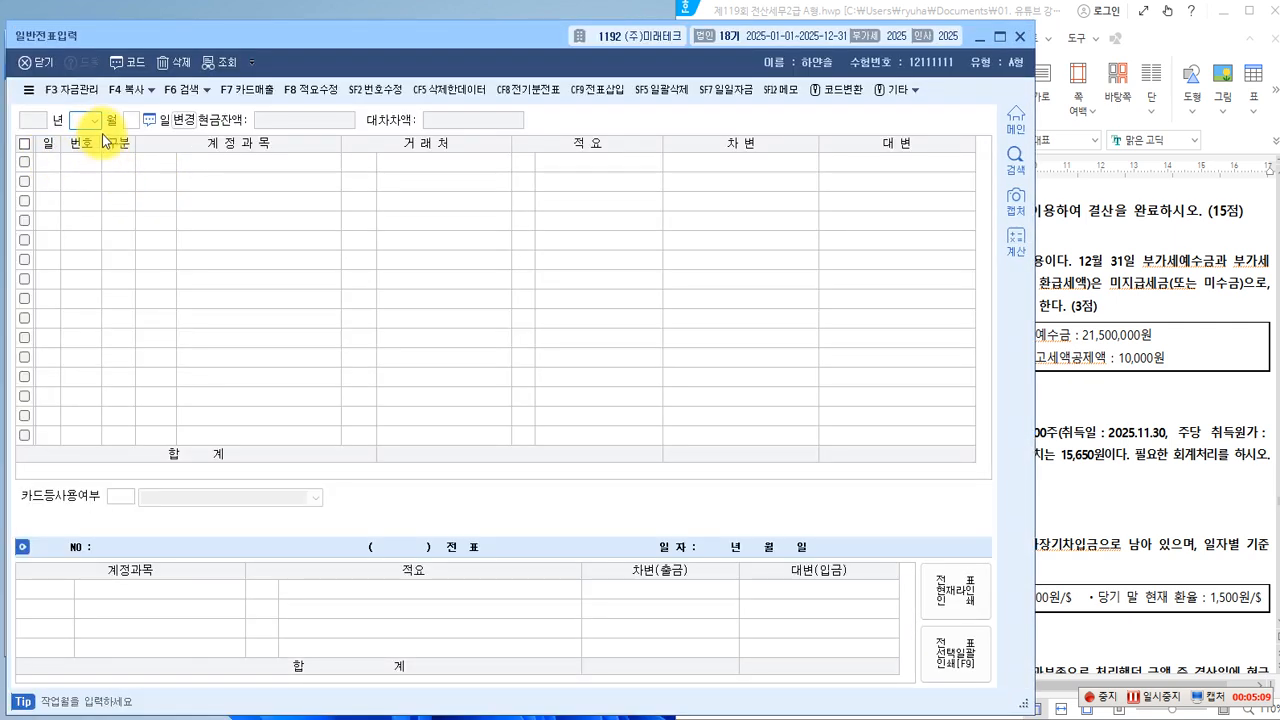
{"action": "left_click", "coordinate": [94, 121]}
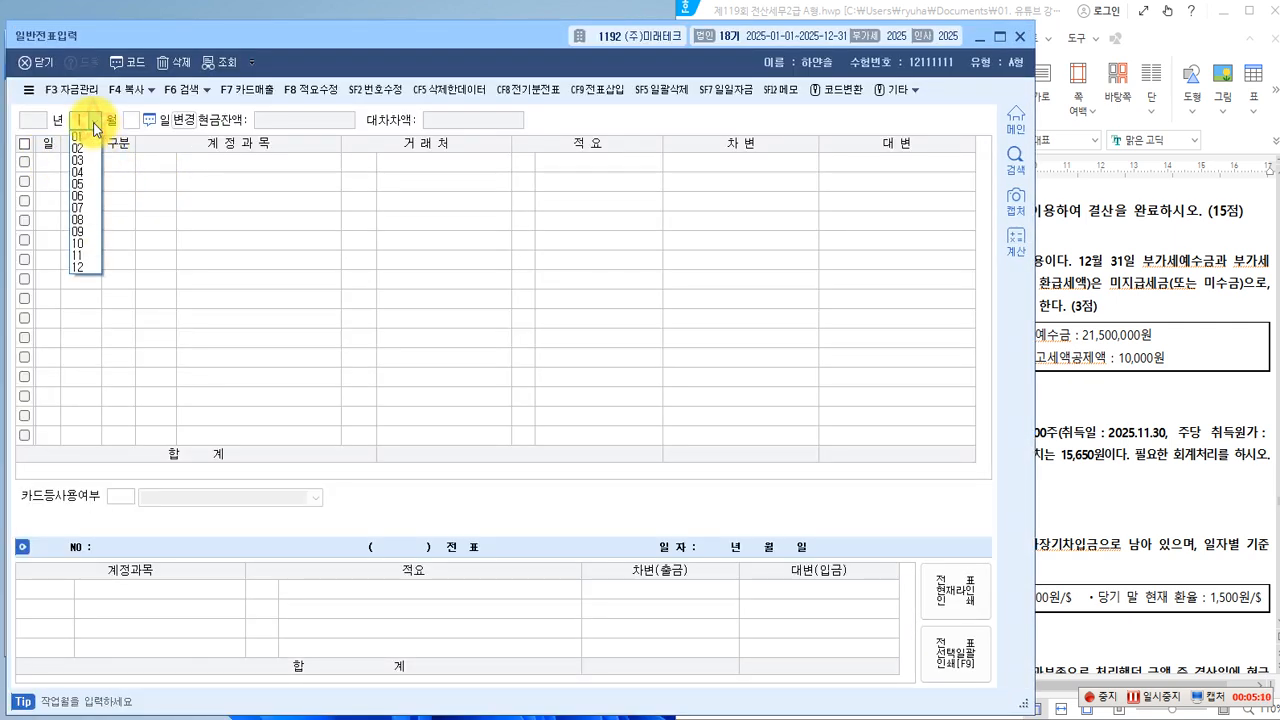
{"action": "left_click", "coordinate": [74, 268]}
{"action": "type", "text": "3"}
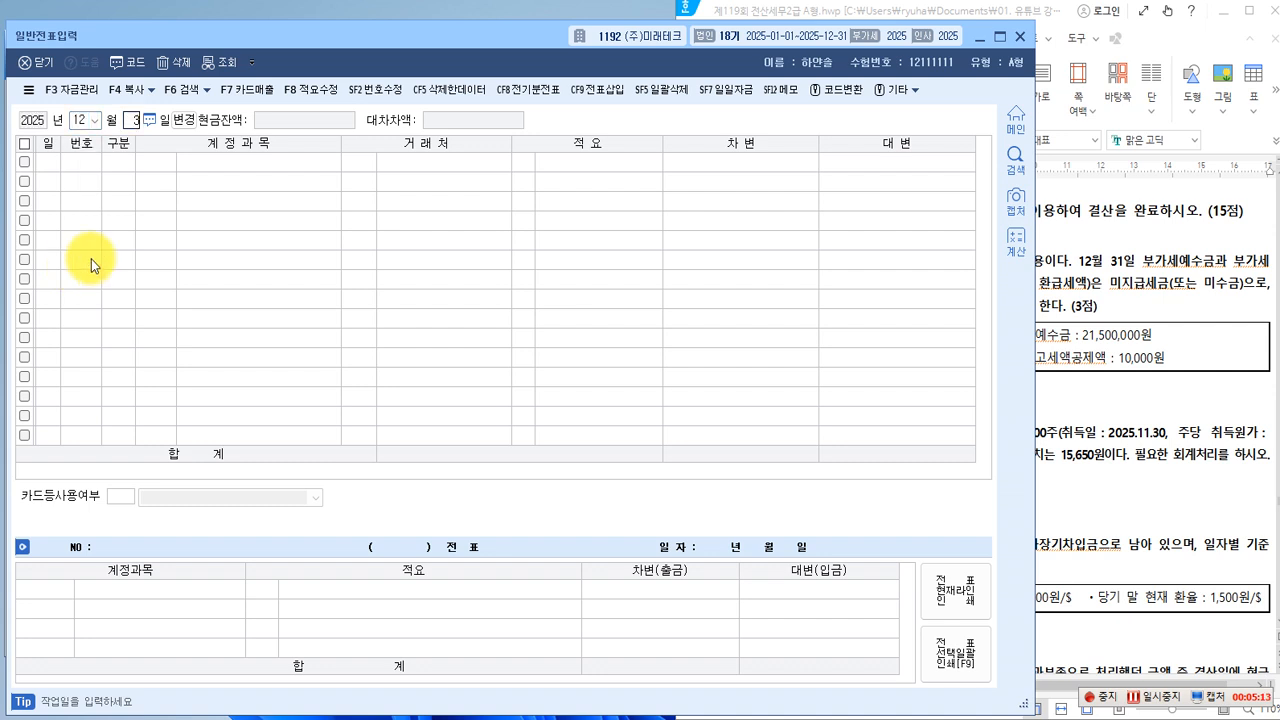
{"action": "type", "text": "1"}
{"action": "key", "text": "Return"}
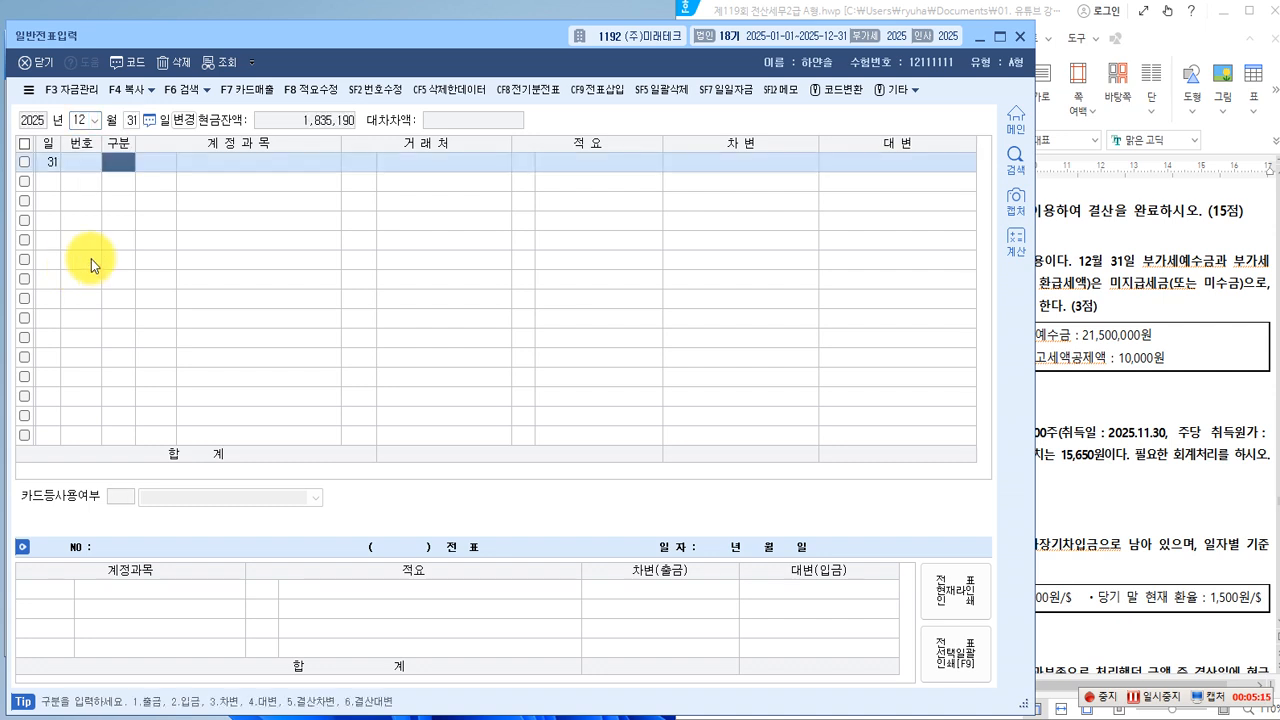
Enter a debit (차변) line for account 0255 부가세예수금 with the amount 21,500,000
{"action": "type", "text": "3"}
{"action": "key", "text": "Return"}
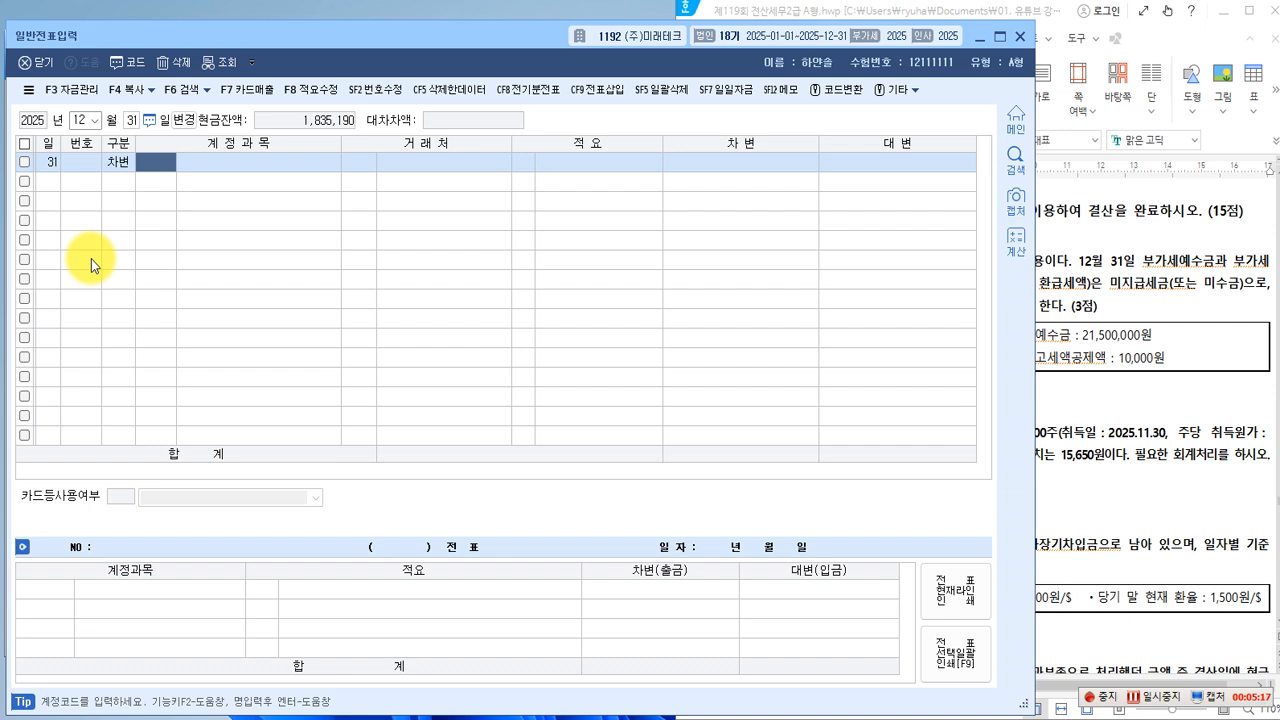
{"action": "key", "text": "F2"}
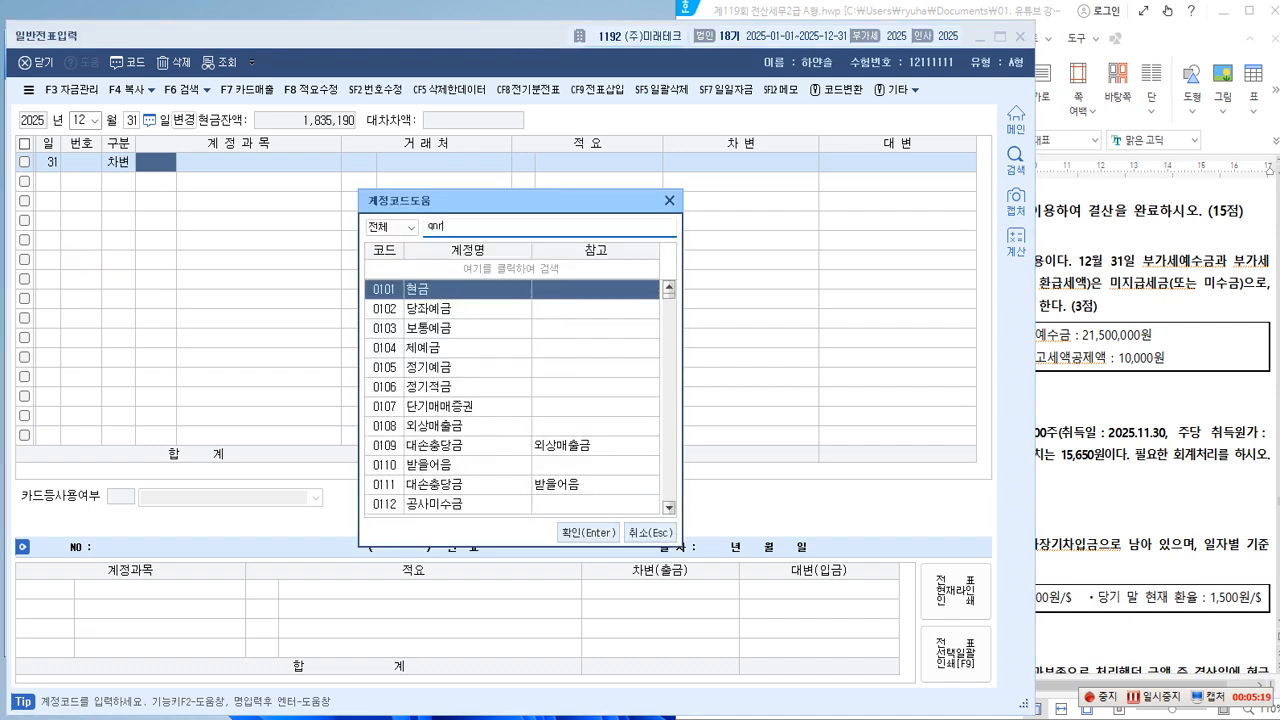
{"action": "type", "text": "부"}
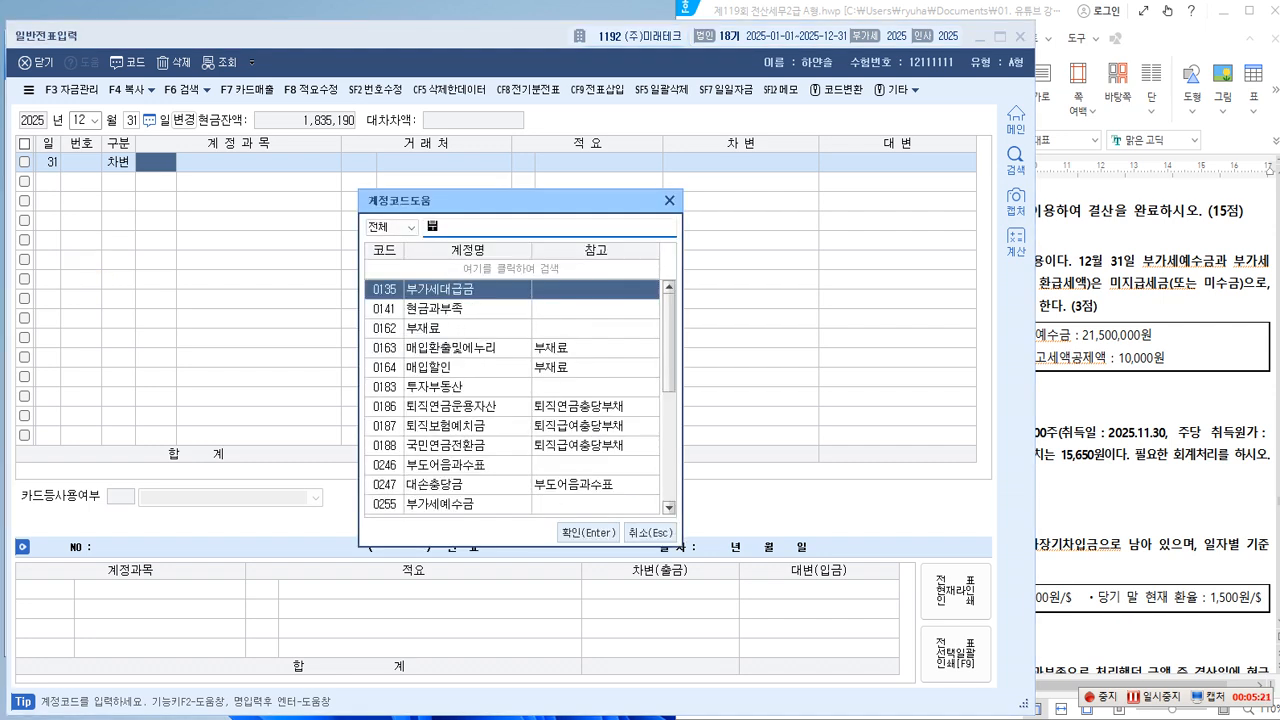
{"action": "type", "text": "가세대ㄱ"}
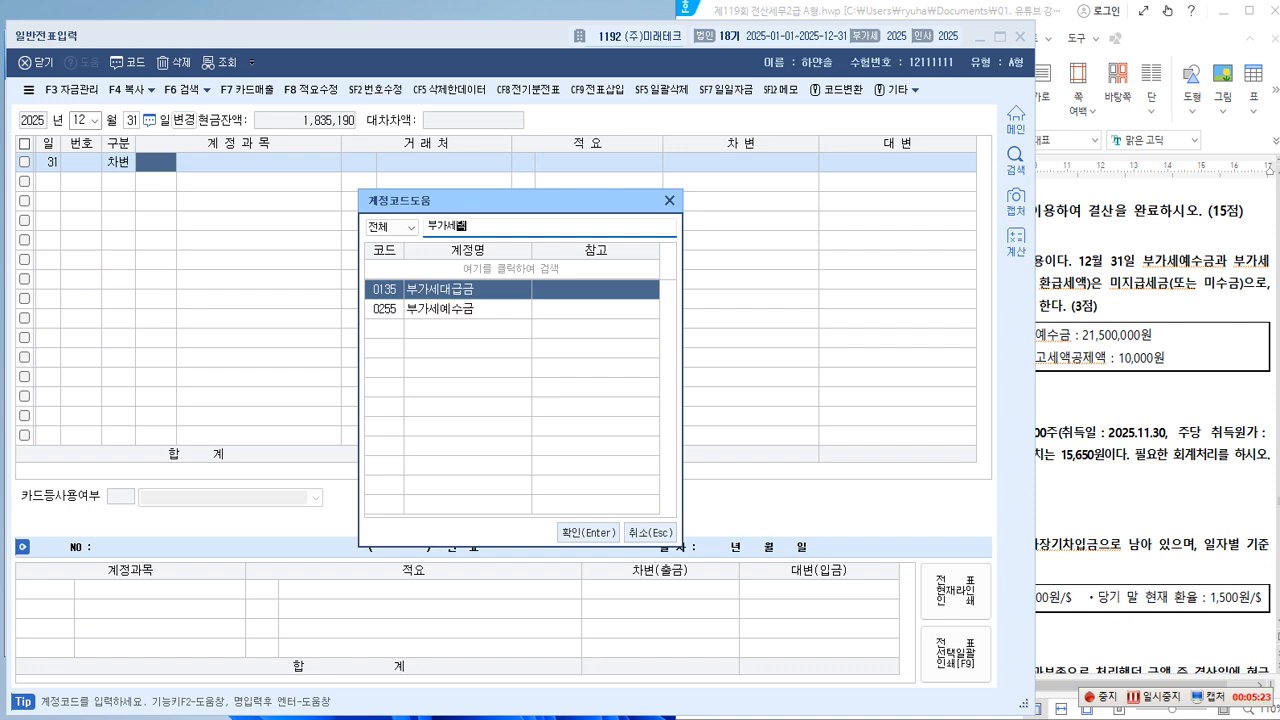
{"action": "key", "text": "BackSpace"}
{"action": "key", "text": "BackSpace"}
{"action": "type", "text": "ㅖ"}
{"action": "key", "text": "Return"}
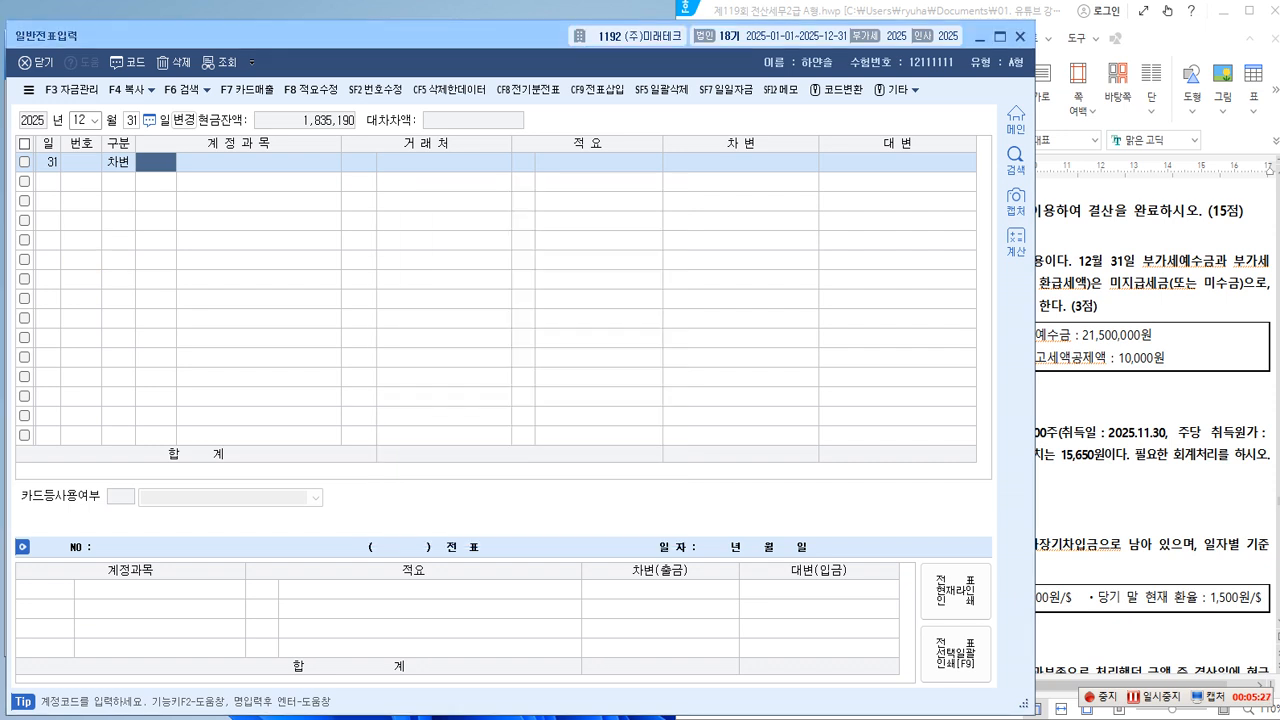
{"action": "key", "text": "Return"}
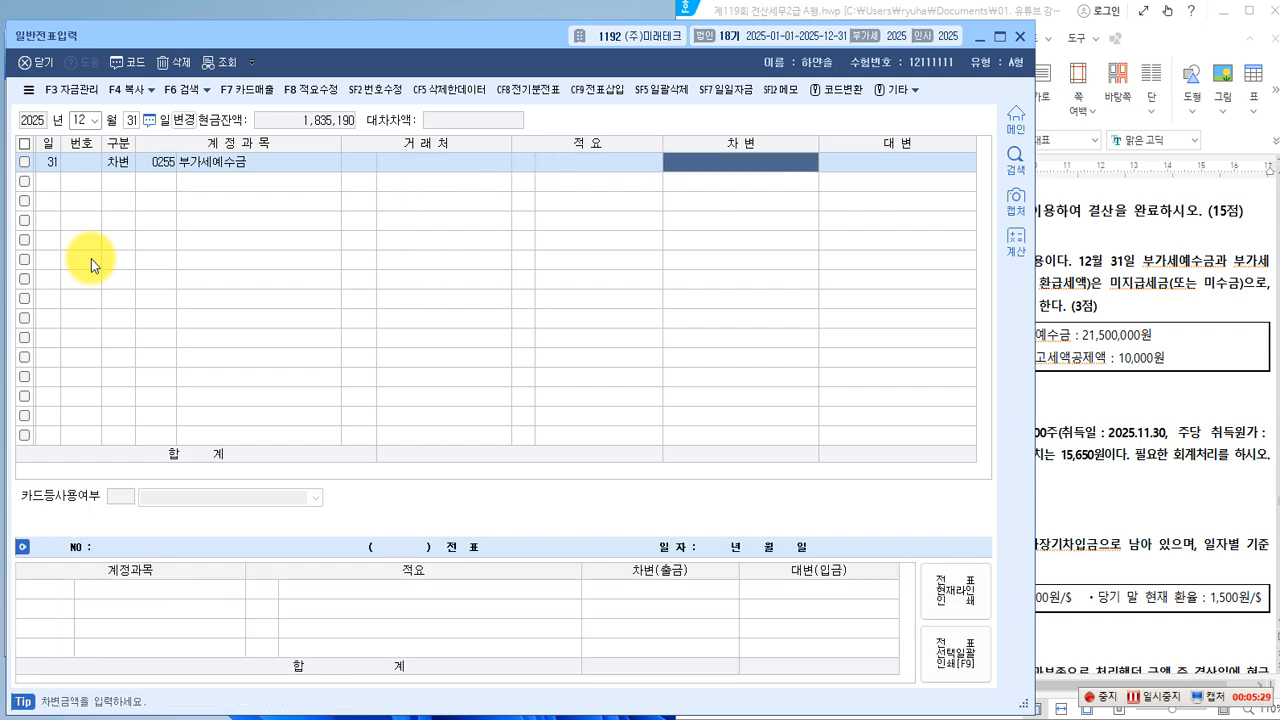
{"action": "type", "text": "21,500,000"}
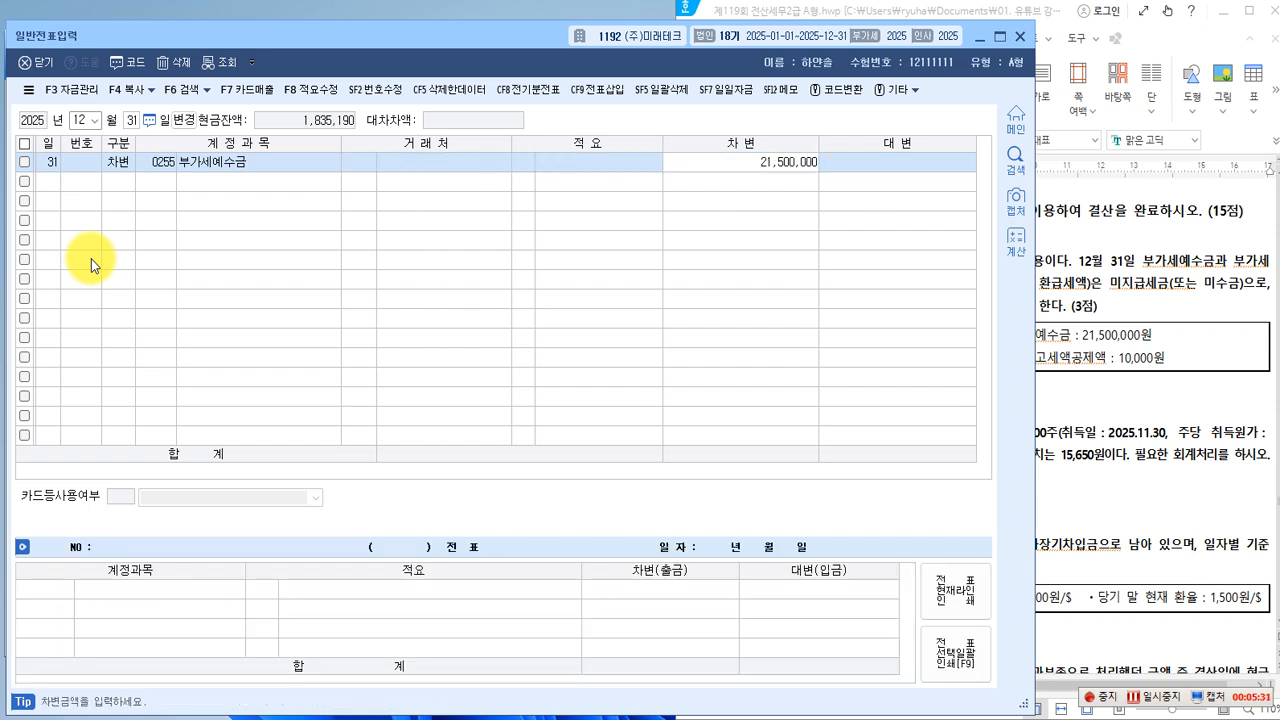
{"action": "key", "text": "Return"}
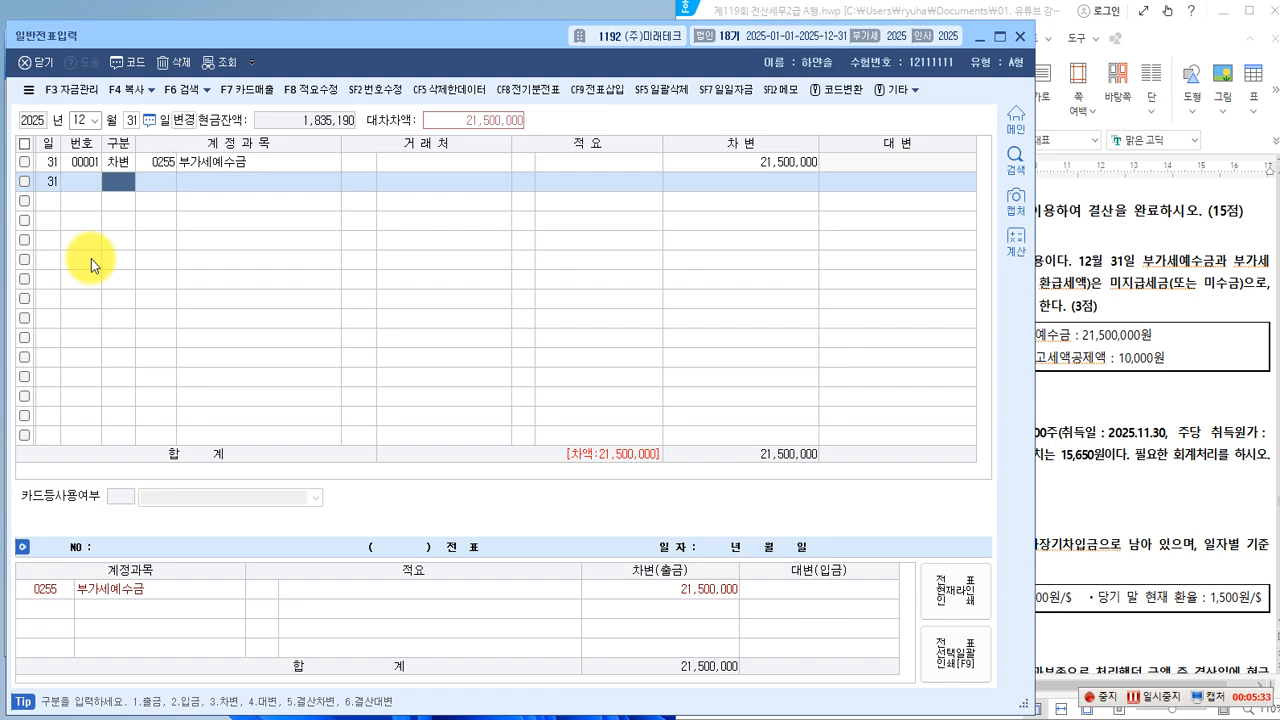
Add a debit (차변) line for account 0980 잡손실 with the amount 510,000
{"action": "type", "text": "3"}
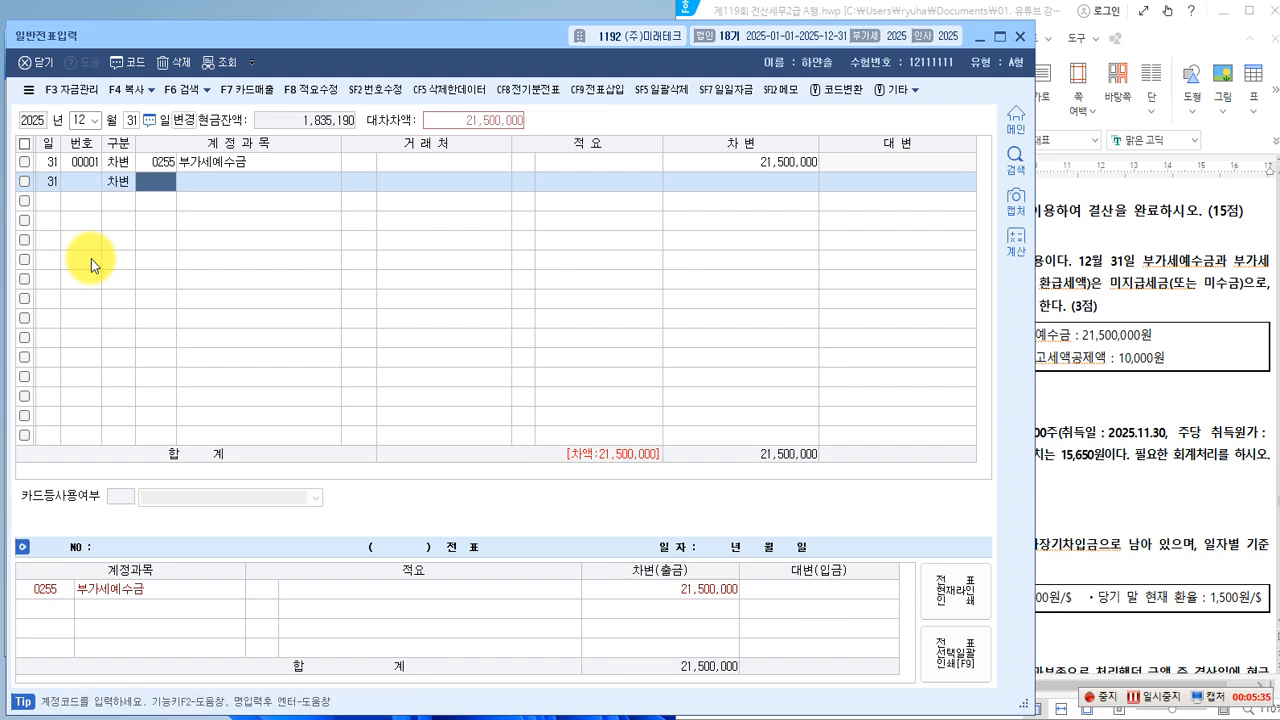
{"action": "key", "text": "F2"}
{"action": "type", "text": "잢"}
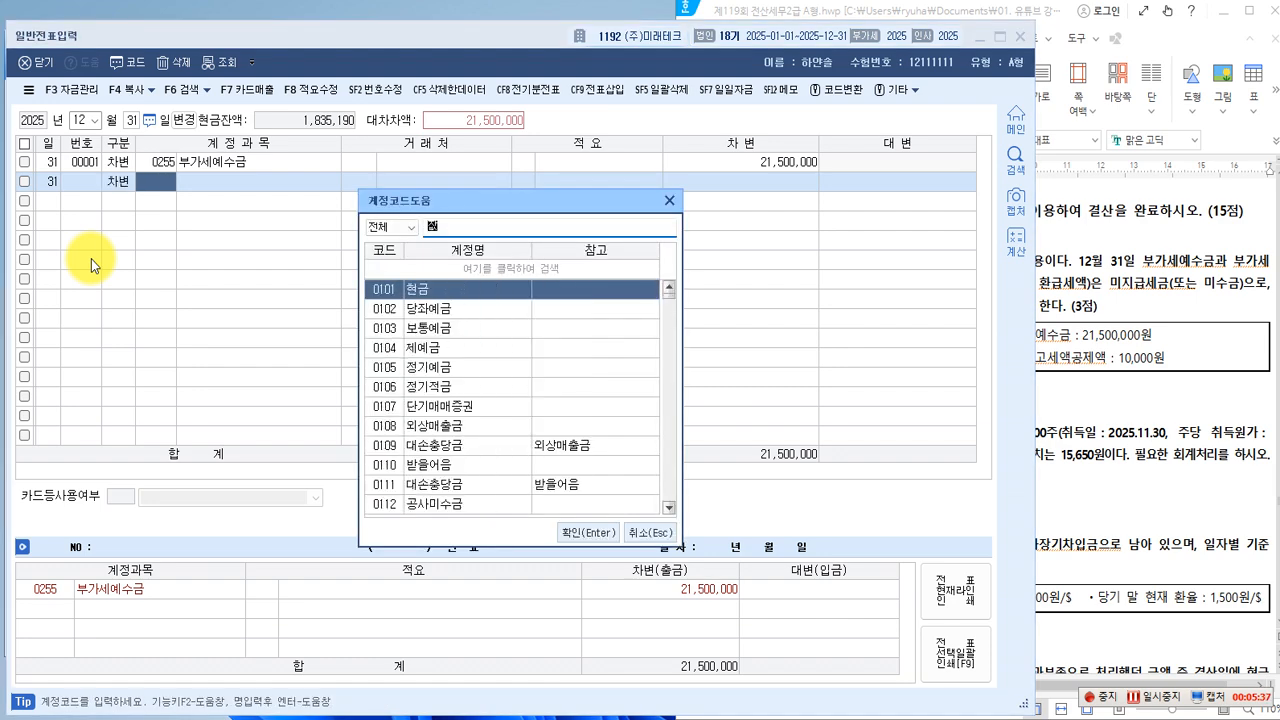
{"action": "type", "text": "손"}
{"action": "key", "text": "Return"}
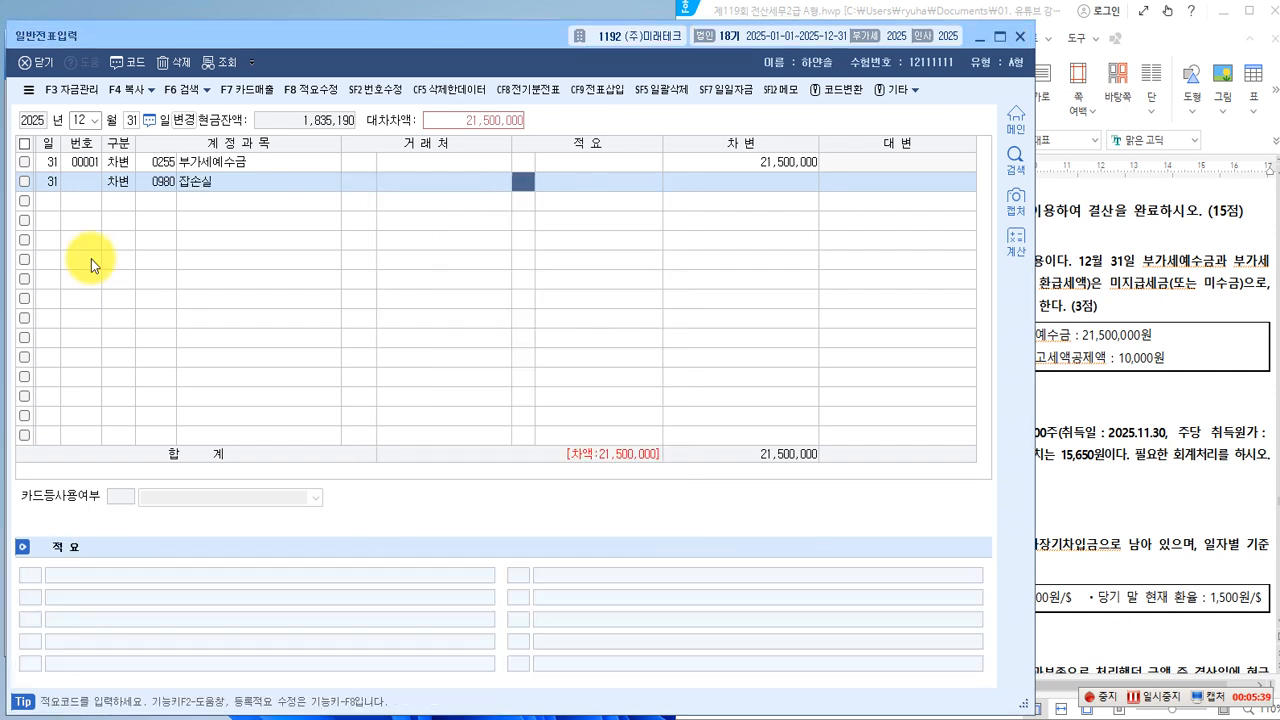
{"action": "key", "text": "Return"}
{"action": "key", "text": "Return"}
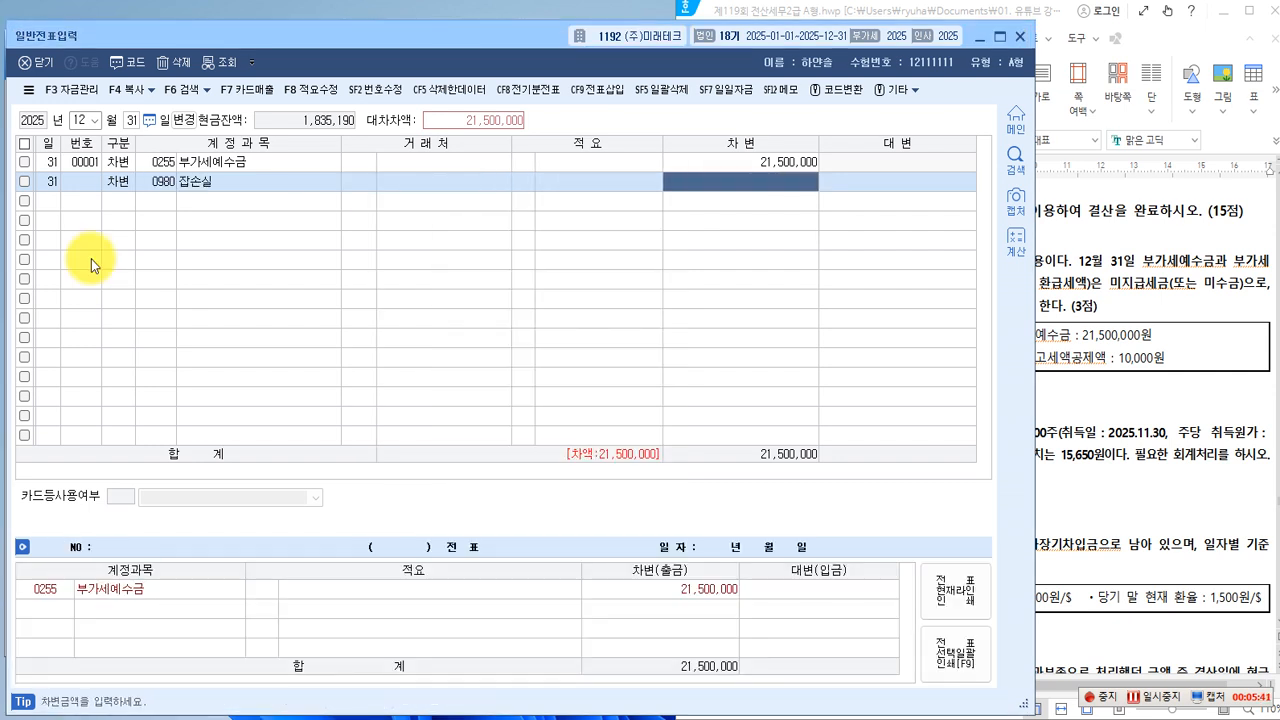
{"action": "type", "text": "510+"}
{"action": "key", "text": "Return"}
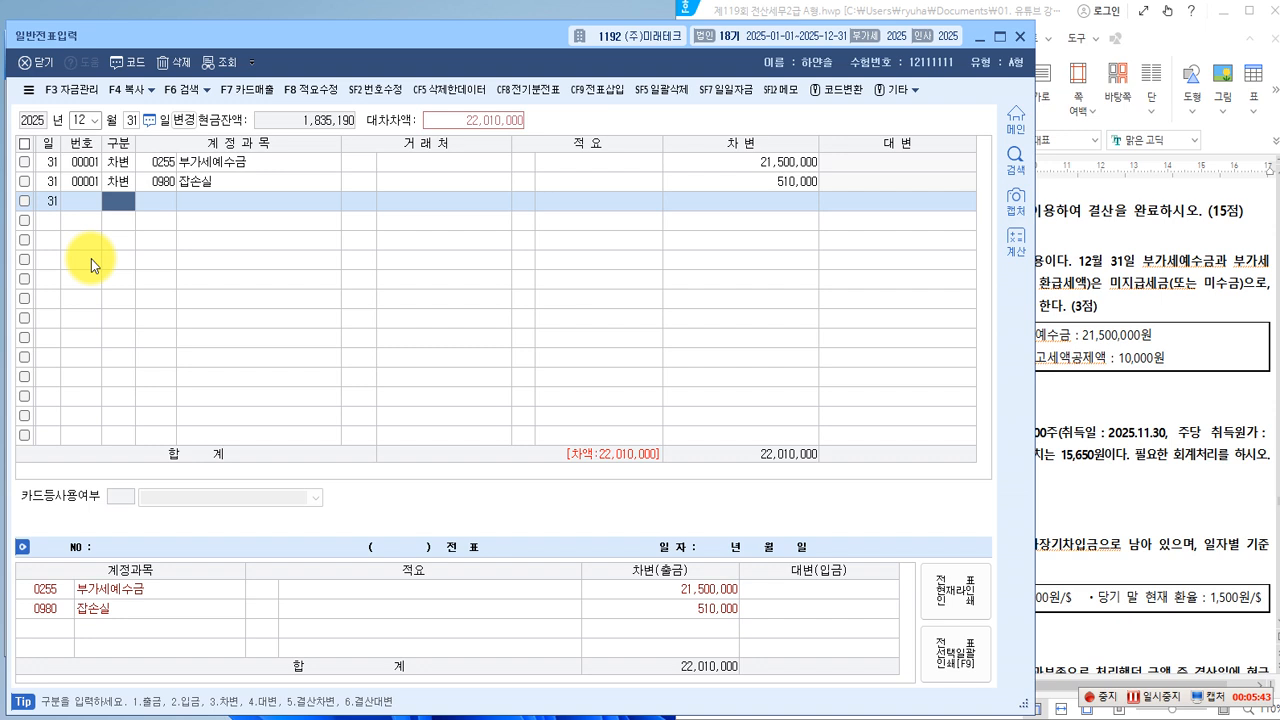
Add a debit (차변) line for account 0120 미수금 with the amount 1,000,000, without a 거래처
{"action": "type", "text": "3"}
{"action": "key", "text": "Return"}
{"action": "type", "text": "120"}
{"action": "key", "text": "Return"}
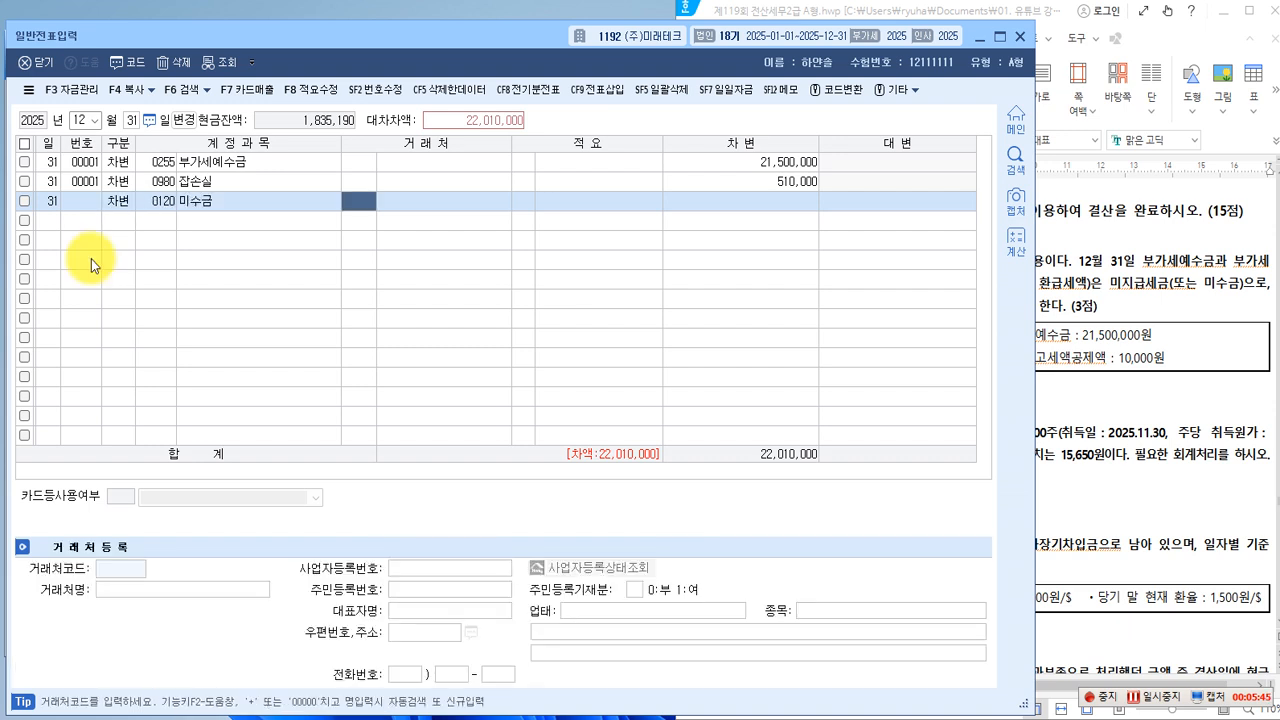
{"action": "key", "text": "Return"}
{"action": "key", "text": "Return"}
{"action": "key", "text": "Return"}
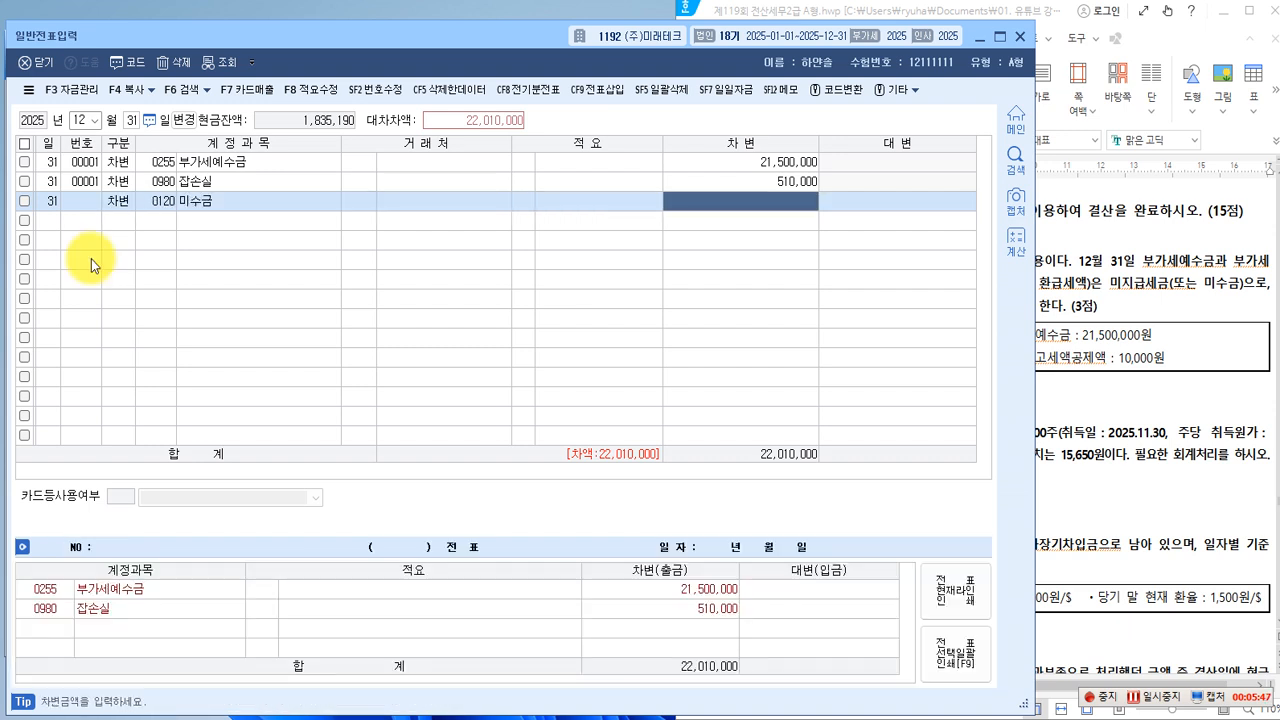
{"action": "type", "text": "1000+"}
{"action": "key", "text": "Return"}
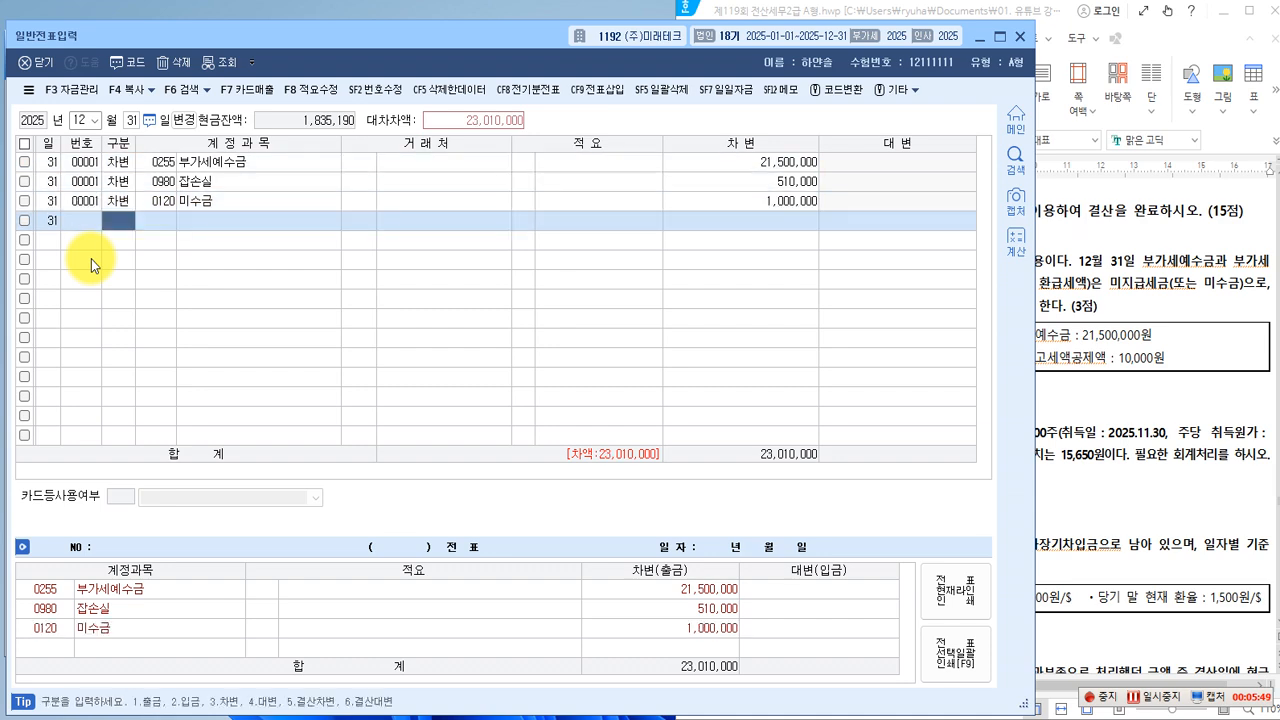
Add a credit (대변) line for account 0135 부가세대급금 with the amount 23,000,000
{"action": "type", "text": "4"}
{"action": "key", "text": "Return"}
{"action": "type", "text": "부가"}
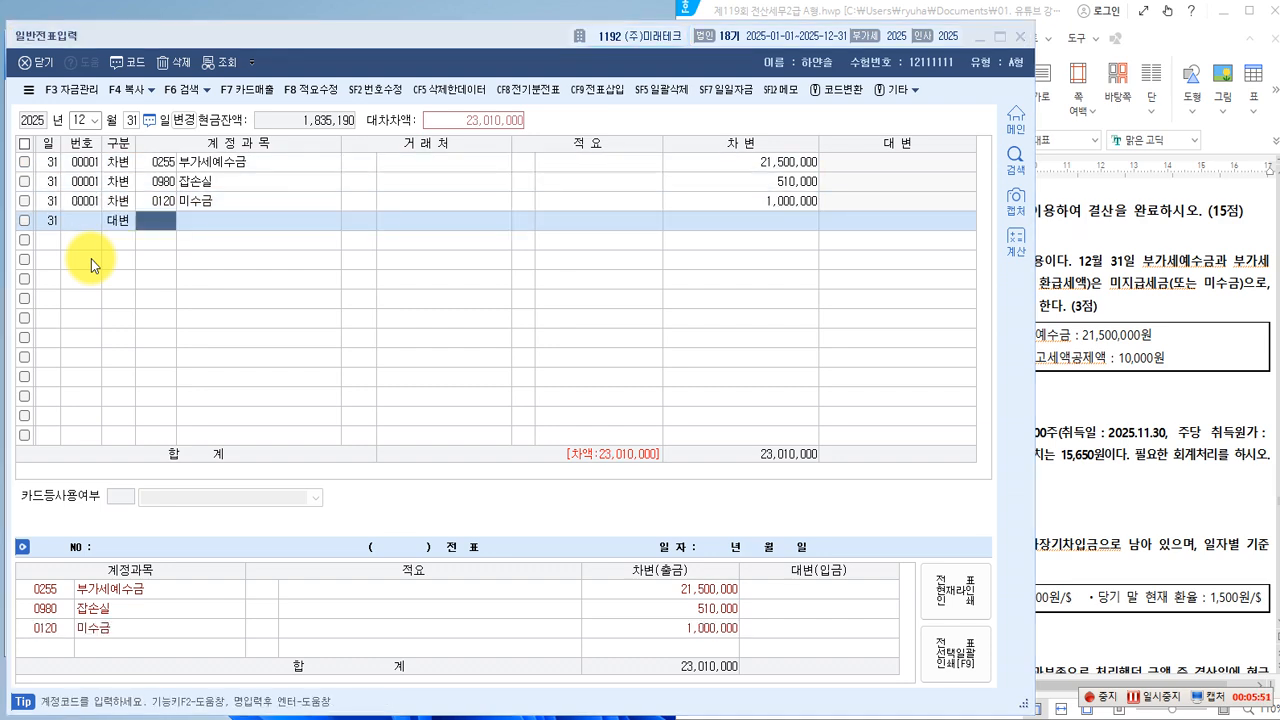
{"action": "type", "text": "세대"}
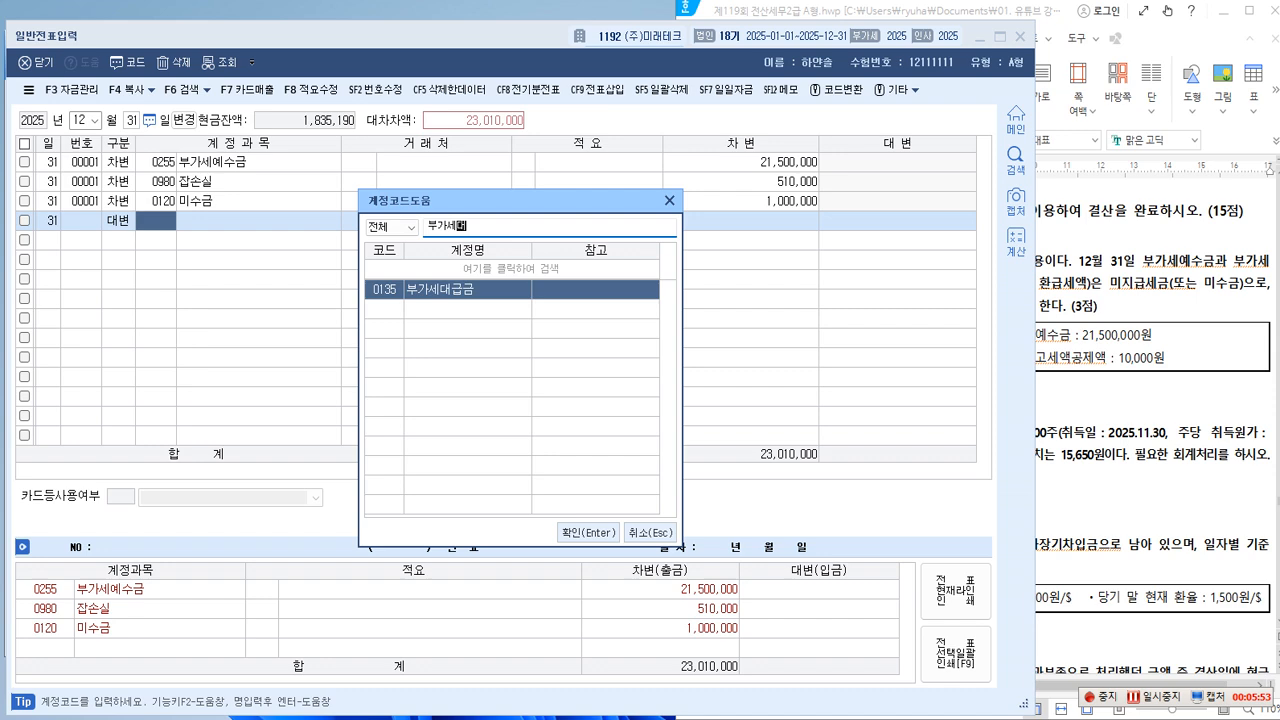
{"action": "type", "text": "급"}
{"action": "key", "text": "Return"}
{"action": "key", "text": "Return"}
{"action": "key", "text": "Return"}
{"action": "key", "text": "Return"}
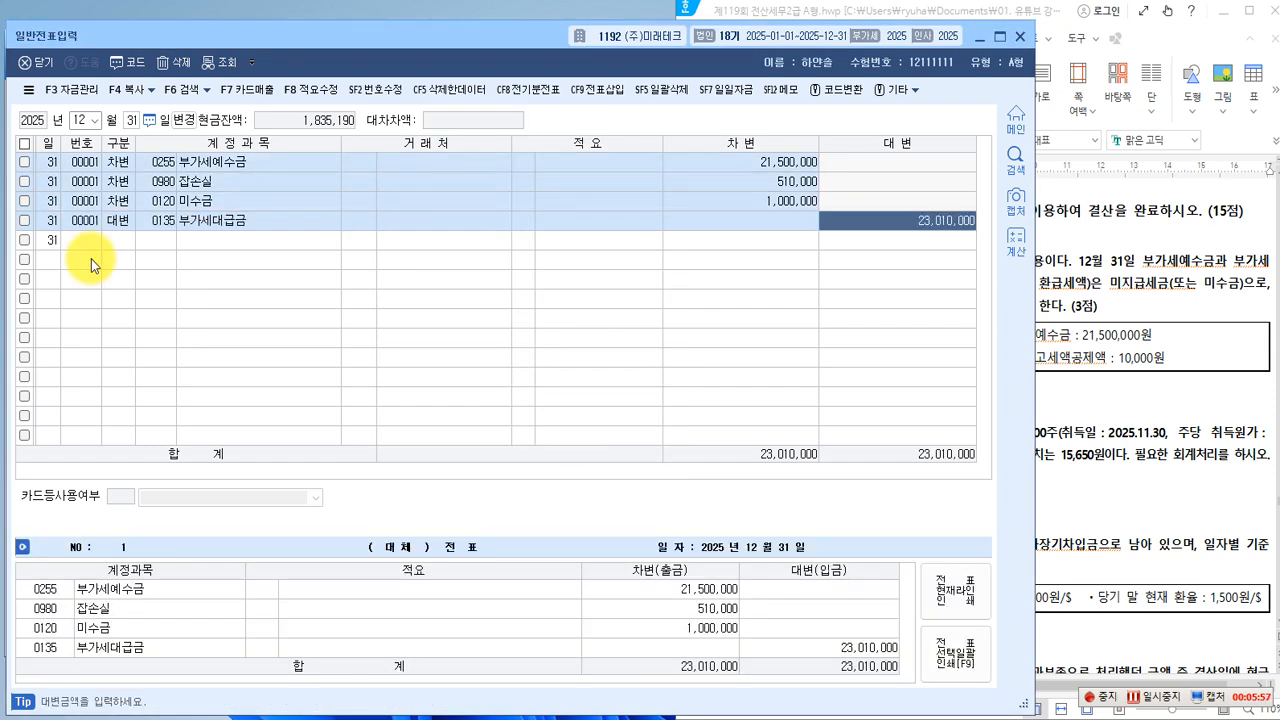
{"action": "type", "text": "2"}
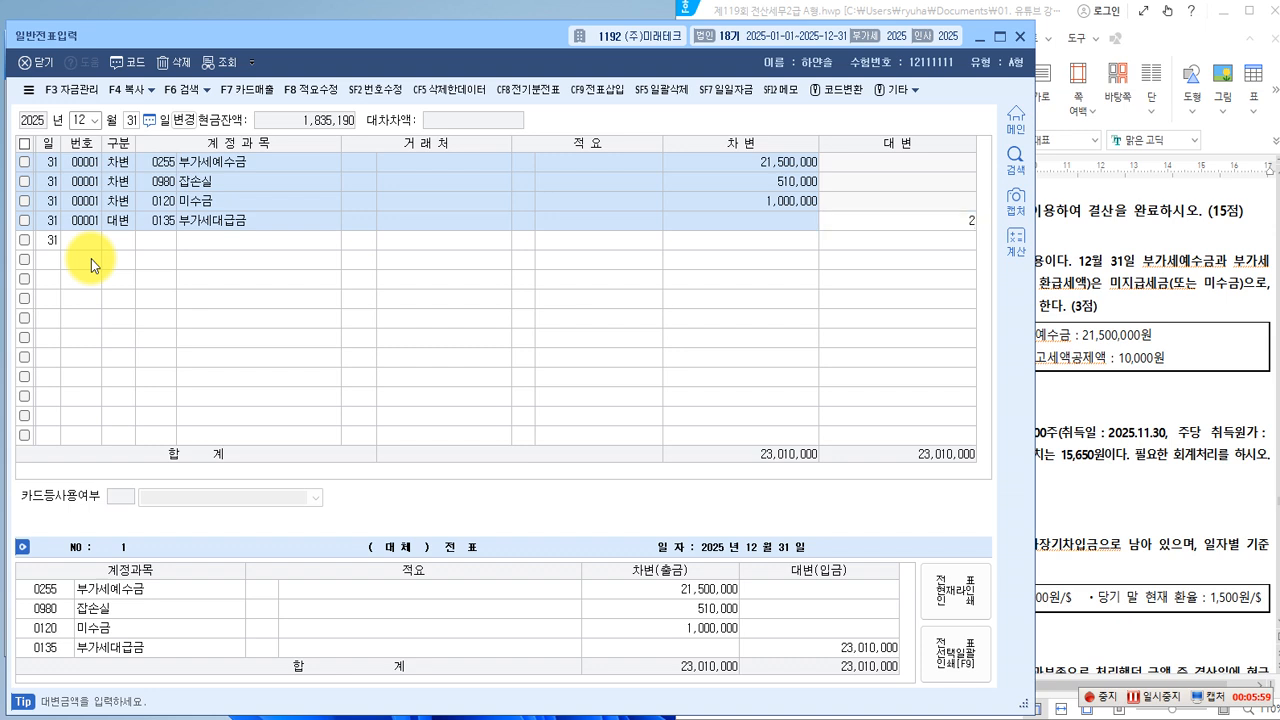
{"action": "type", "text": "3,000,000"}
{"action": "key", "text": "Return"}
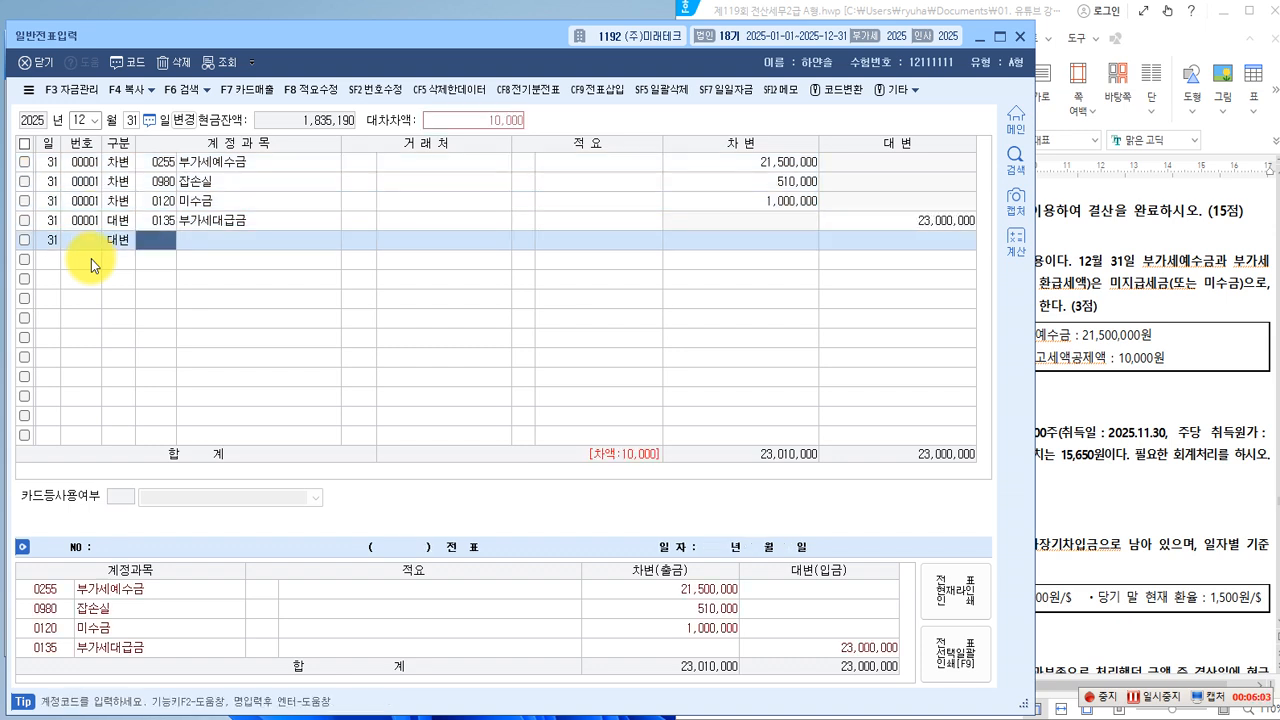
Add a credit (대변) line for account 0930 잡이익 with the amount 10,000 to balance the voucher
{"action": "key", "text": "F2"}
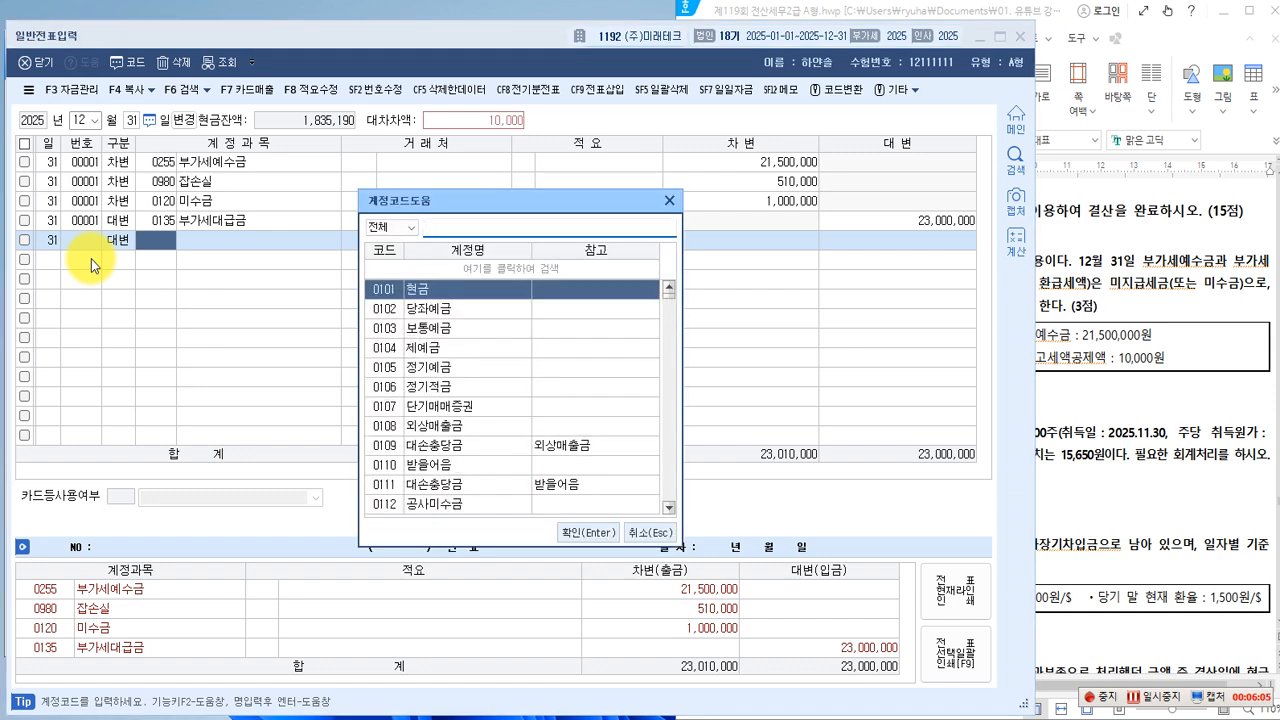
{"action": "type", "text": "잡이"}
{"action": "key", "text": "Return"}
{"action": "key", "text": "Return"}
{"action": "key", "text": "Return"}
{"action": "key", "text": "Return"}
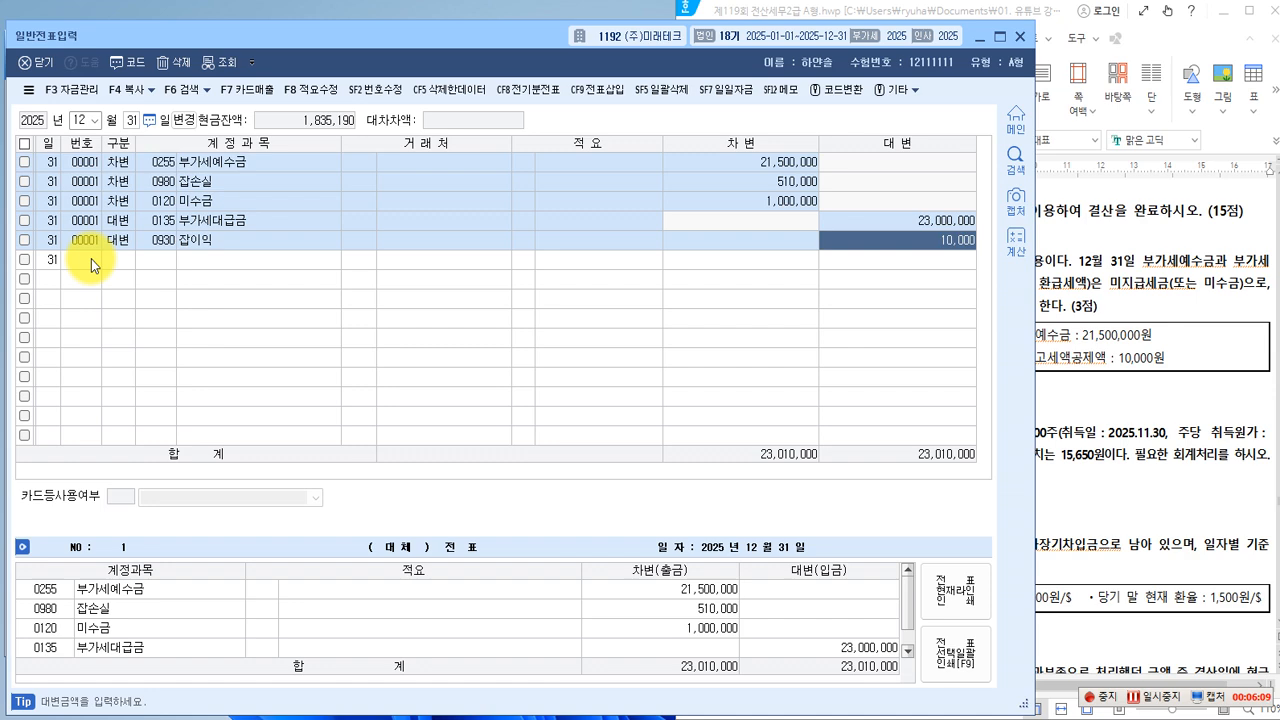
{"action": "key", "text": "Return"}
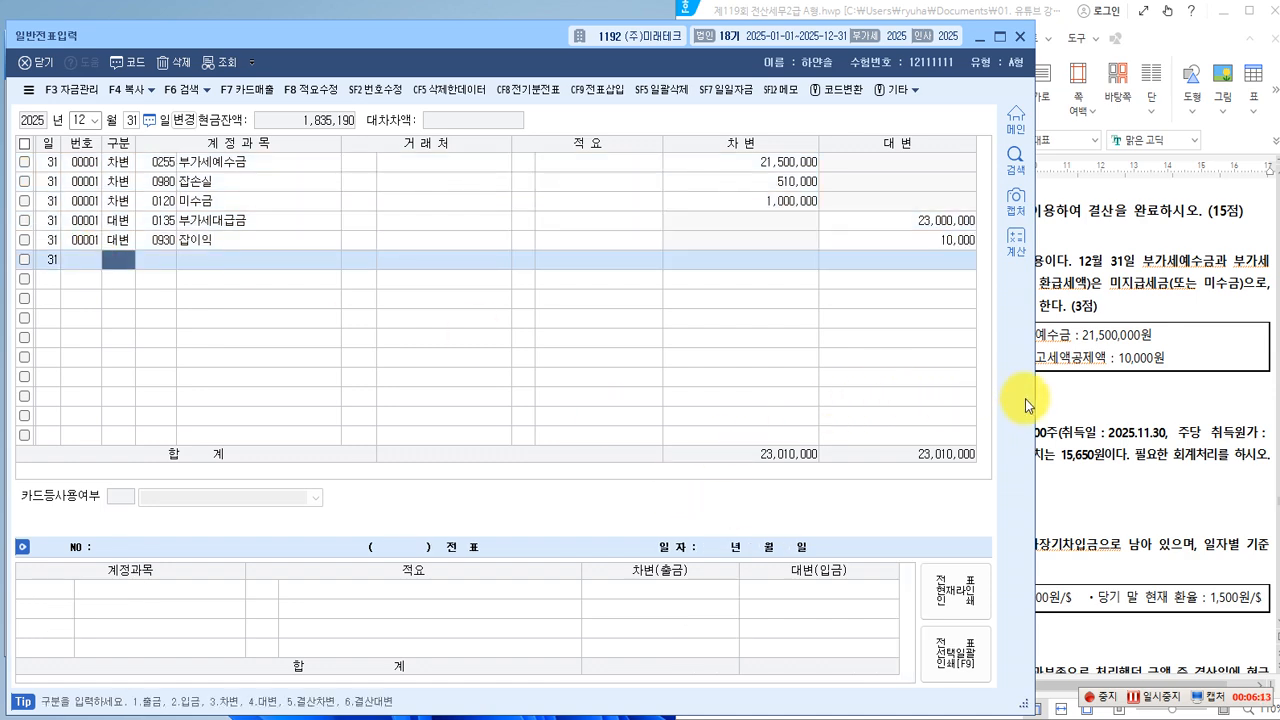
Switch to the exam document and box question [2]'s 단기매매증권, share count and acquisition date, 12,550원 cost, 31 December 2025 date and 15,650원 fair value in red
{"action": "left_click", "coordinate": [1057, 396]}
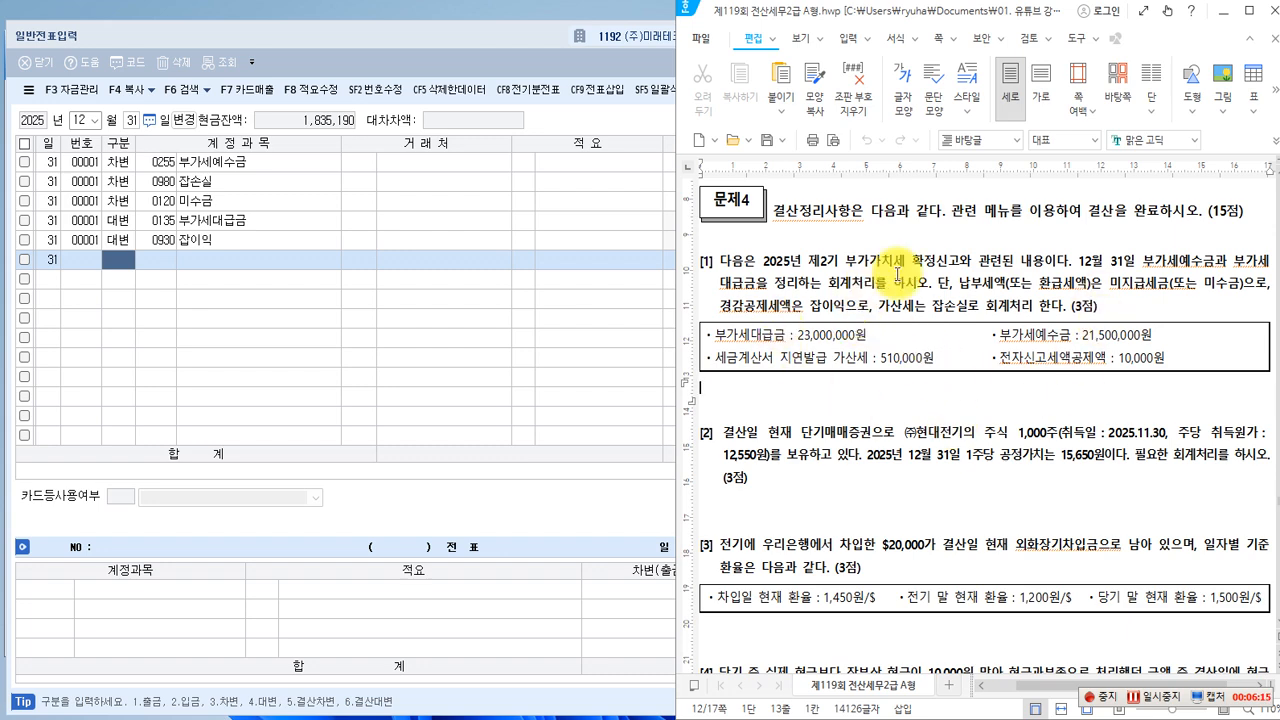
{"action": "scroll", "coordinate": [899, 333], "scroll_direction": "down", "scroll_amount": 3}
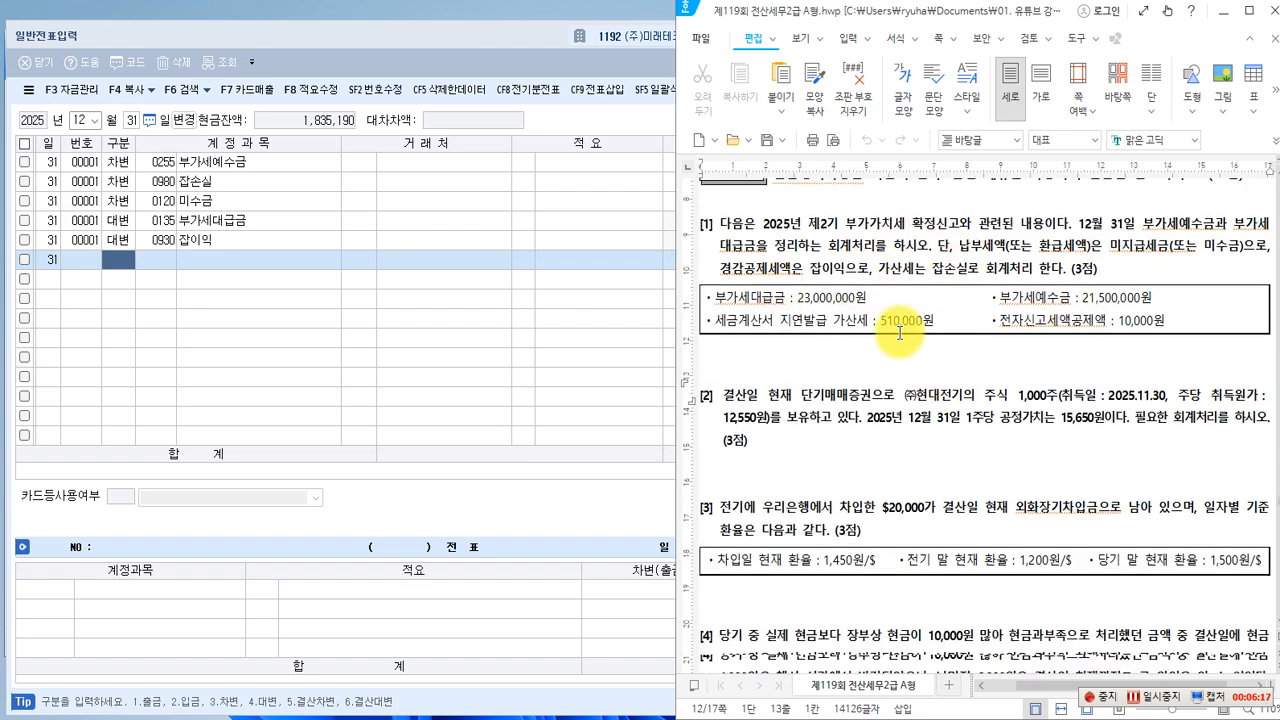
{"action": "scroll", "coordinate": [899, 333], "scroll_direction": "down", "scroll_amount": 1}
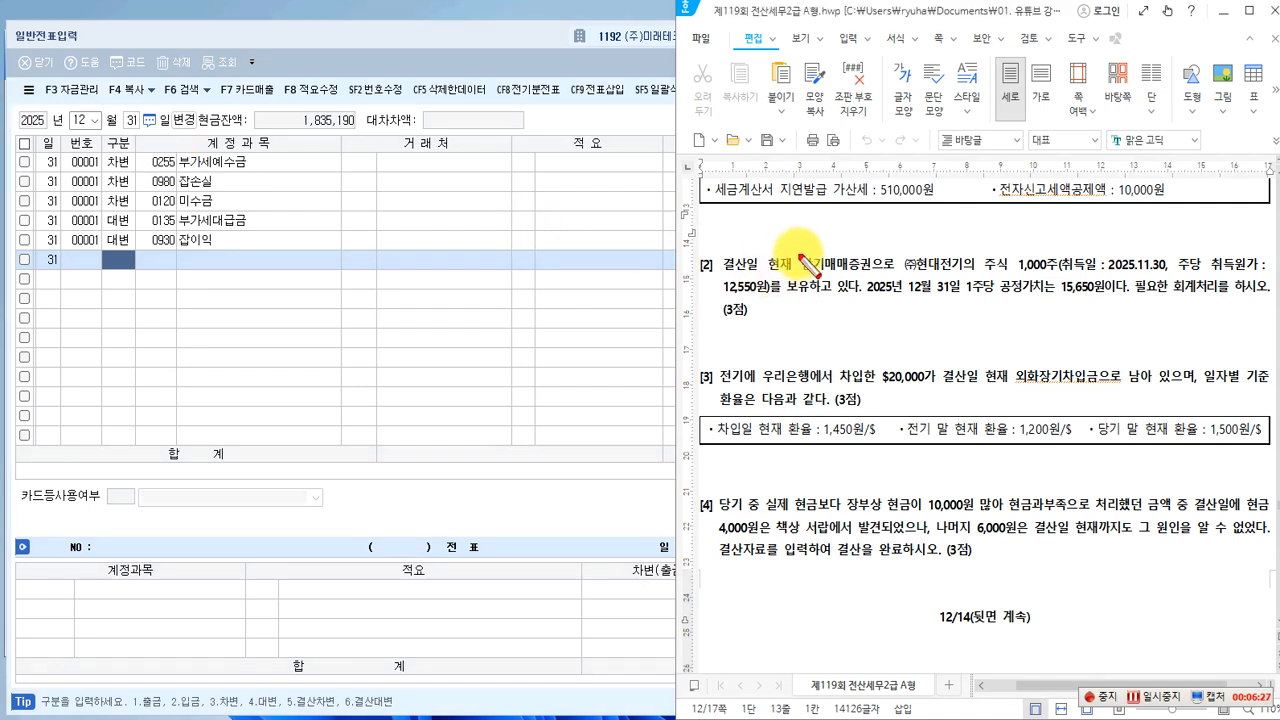
{"action": "left_click_drag", "start_coordinate": [800, 254], "coordinate": [876, 278]}
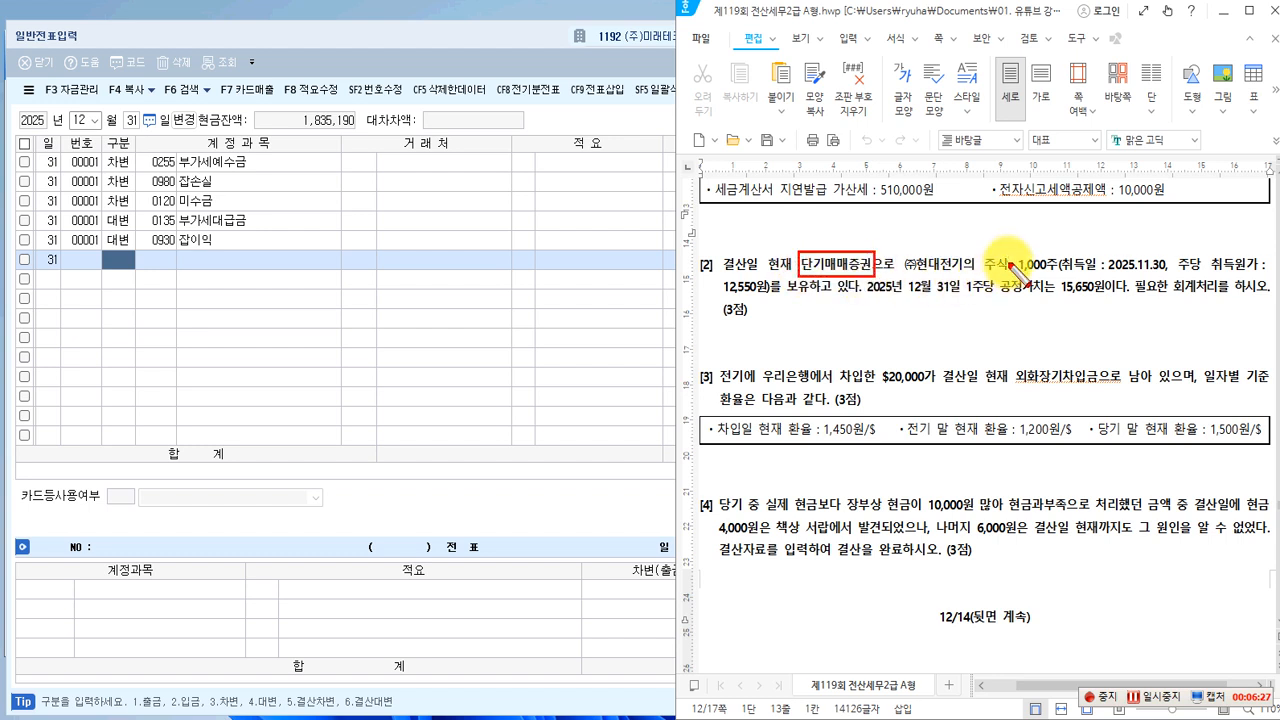
{"action": "left_click_drag", "start_coordinate": [1011, 251], "coordinate": [1172, 278]}
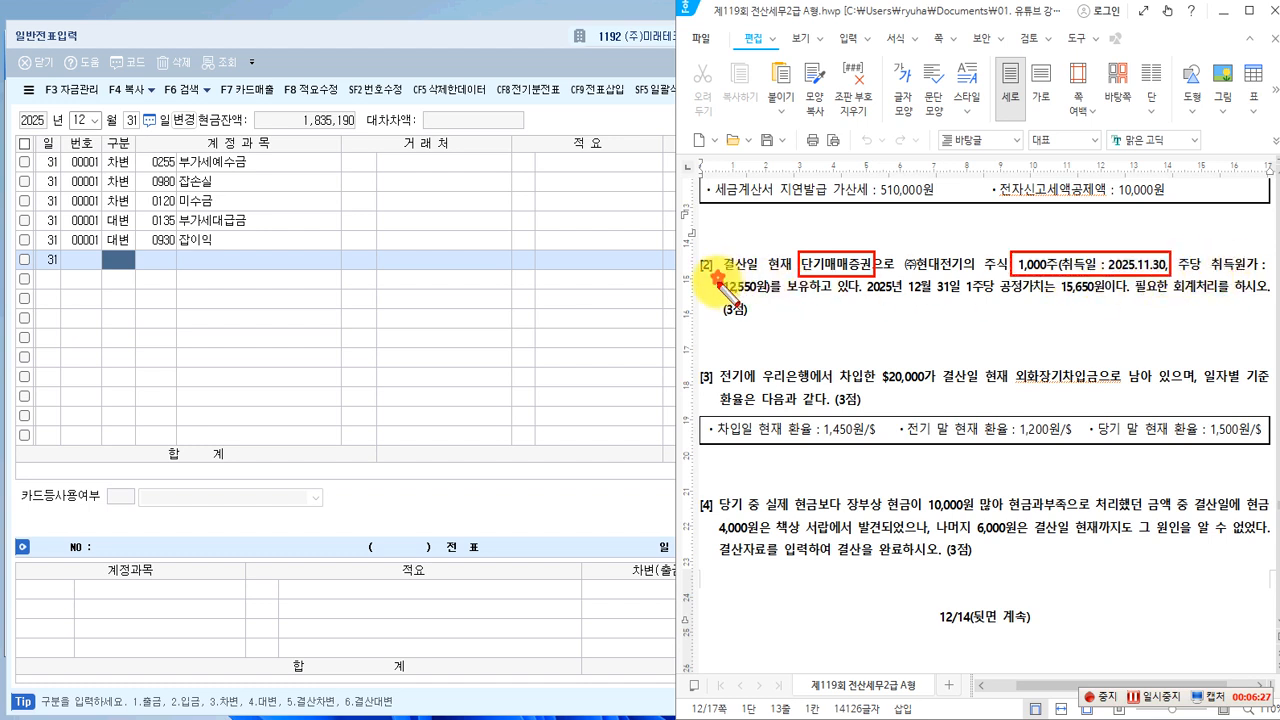
{"action": "left_click_drag", "start_coordinate": [719, 274], "coordinate": [768, 297]}
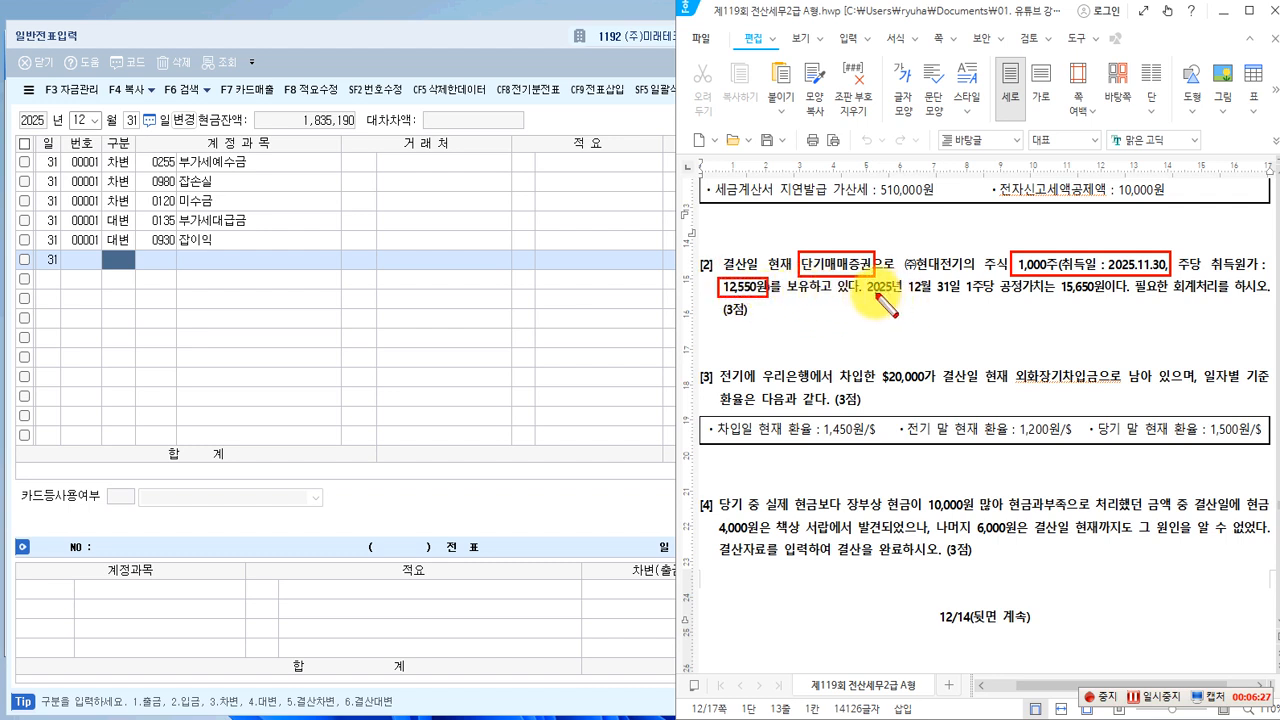
{"action": "left_click_drag", "start_coordinate": [863, 280], "coordinate": [960, 297]}
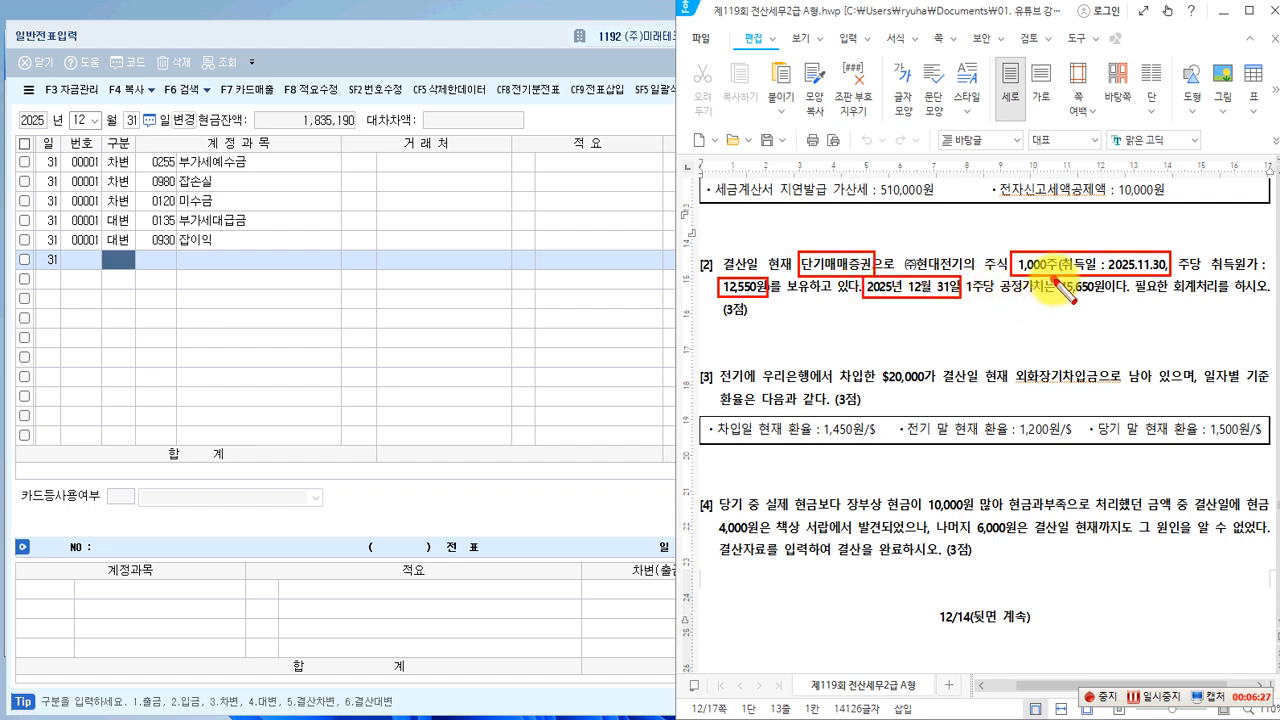
{"action": "left_click_drag", "start_coordinate": [1055, 279], "coordinate": [1107, 297]}
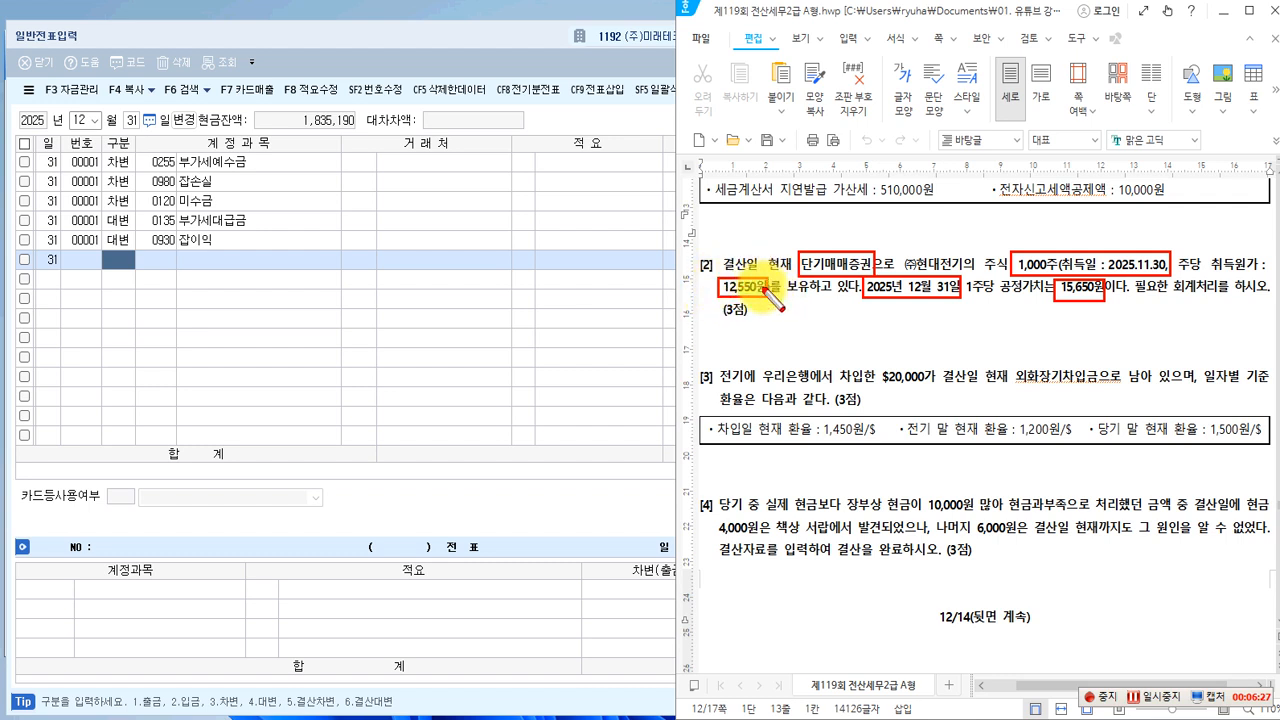
{"action": "left_click_drag", "start_coordinate": [718, 278], "coordinate": [768, 299]}
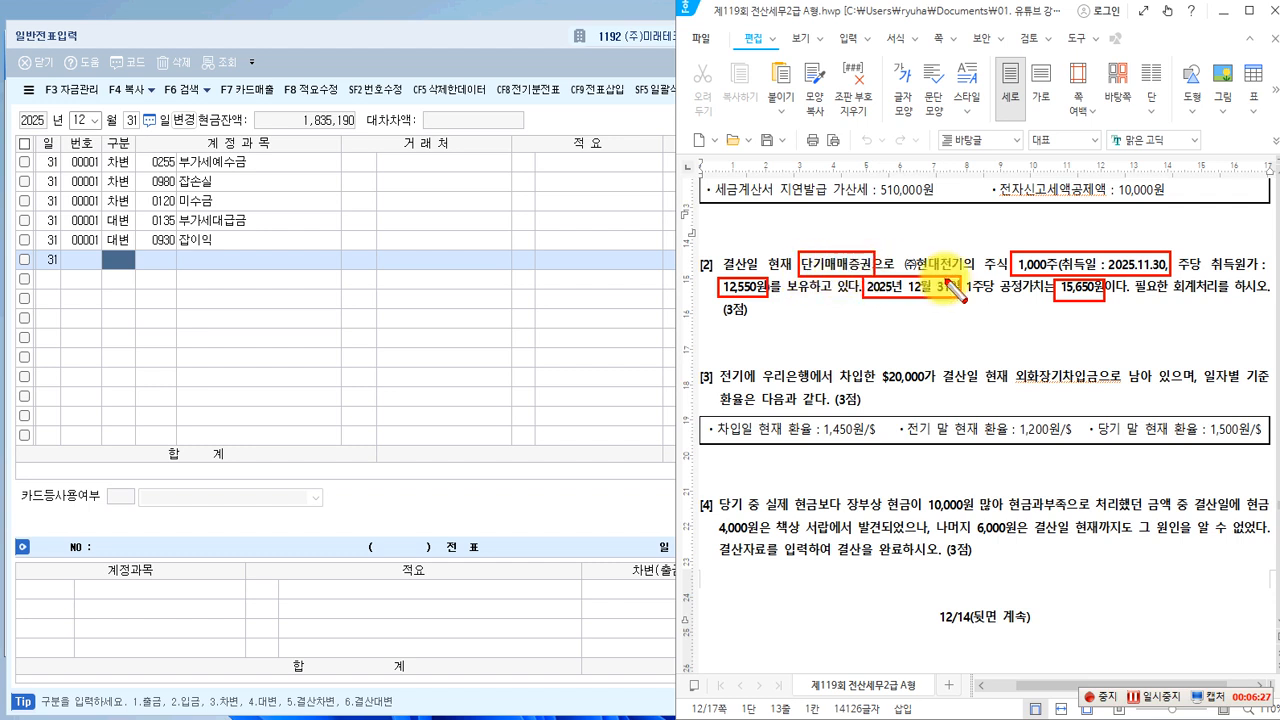
{"action": "left_click_drag", "start_coordinate": [948, 288], "coordinate": [961, 298]}
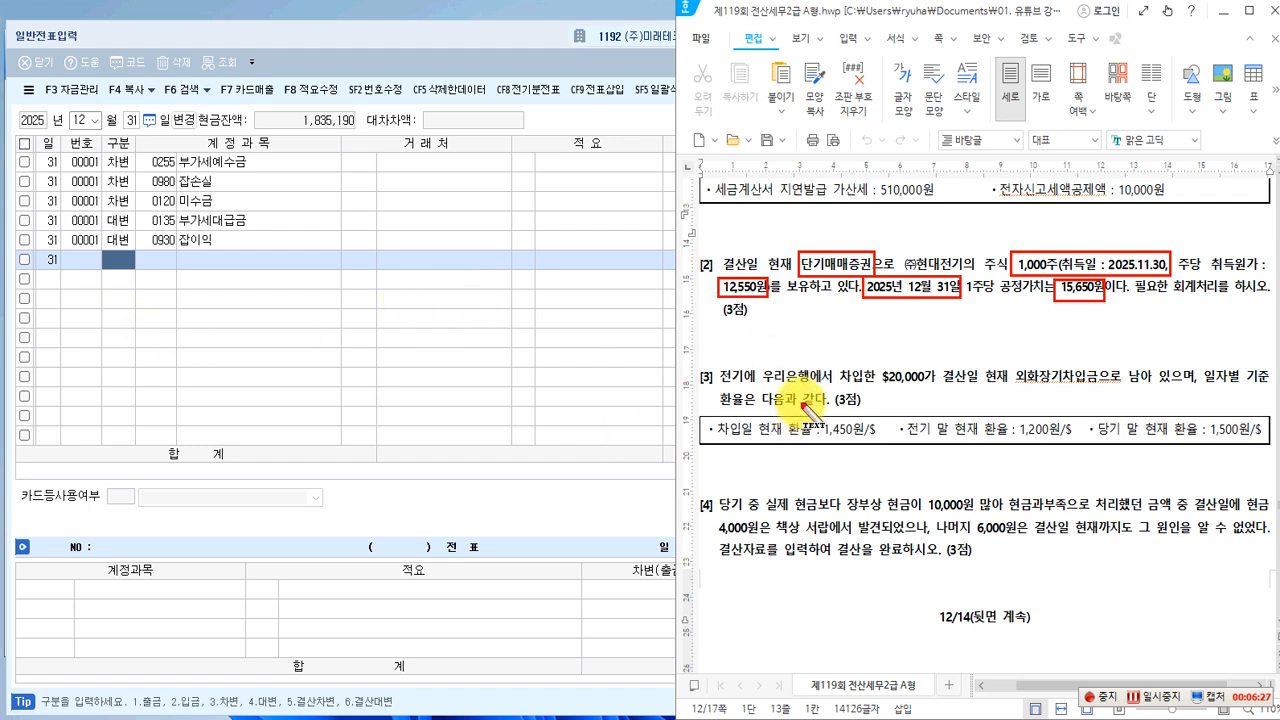
Write the debit side of a red journal note below question [2]: (차) 단기매매증권 3,100,000
{"action": "left_click_drag", "start_coordinate": [722, 333], "coordinate": [731, 350]}
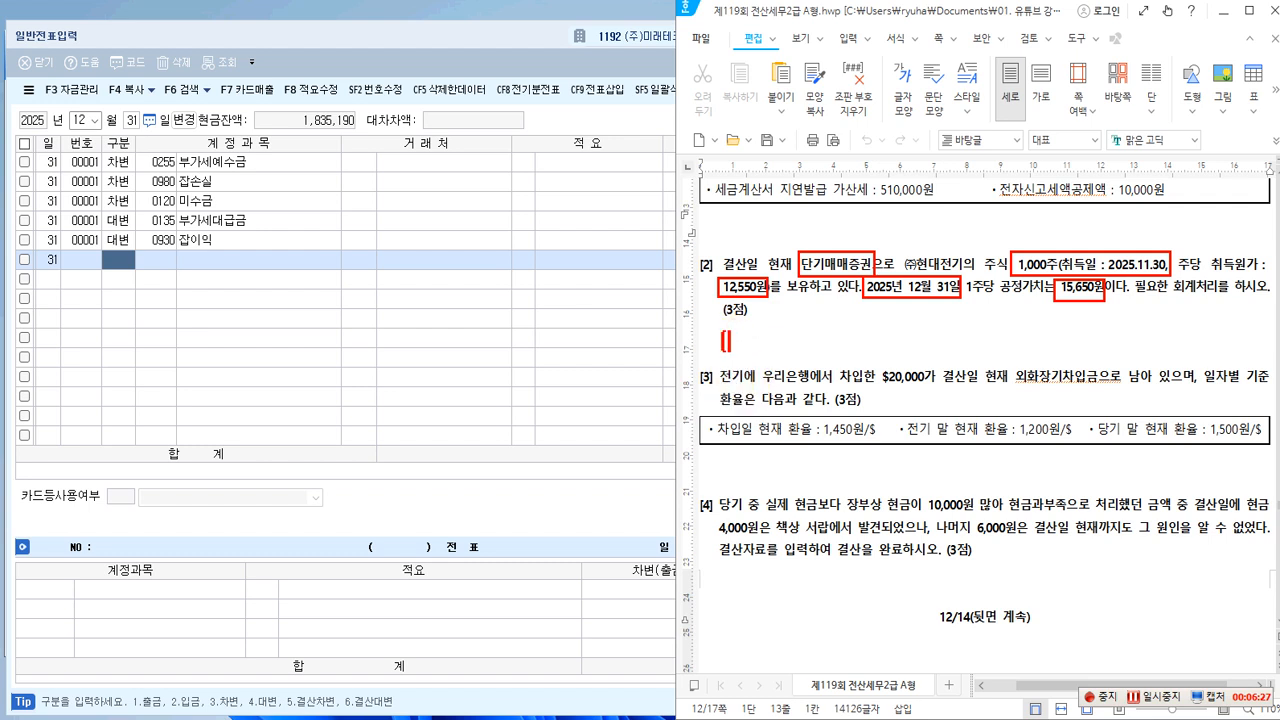
{"action": "type", "text": "차] 단기매"}
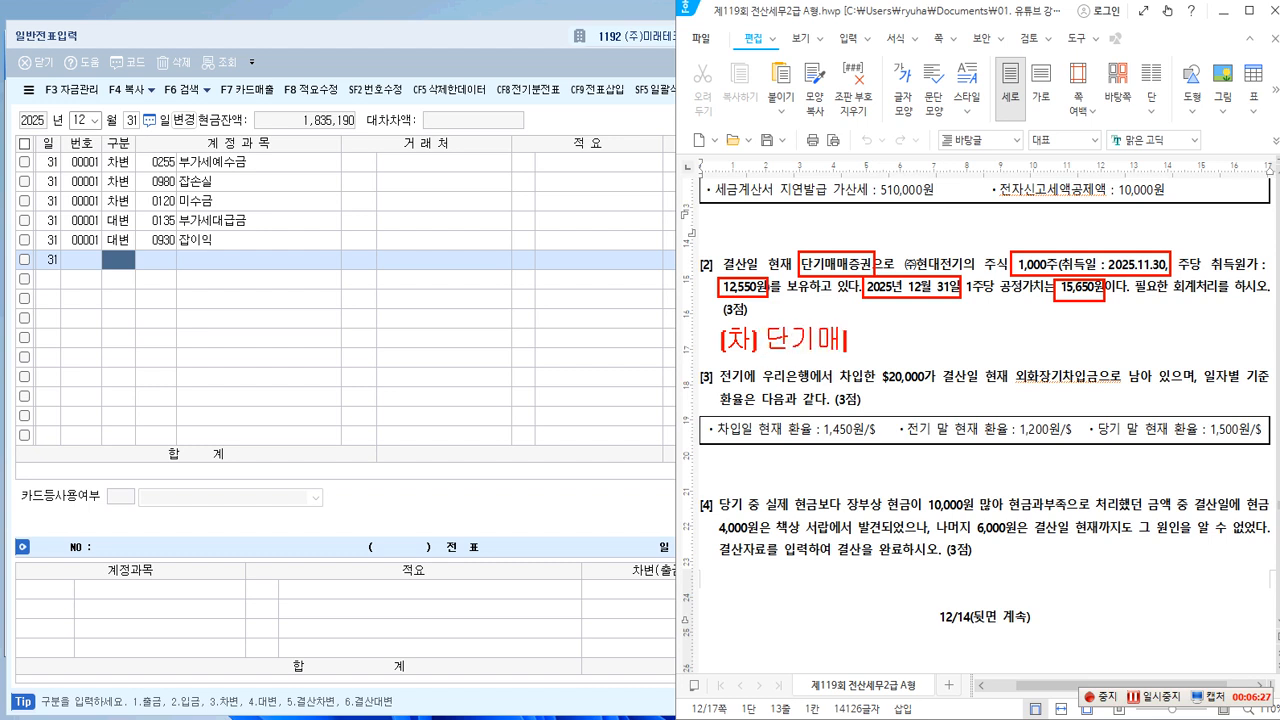
{"action": "type", "text": "매증권"}
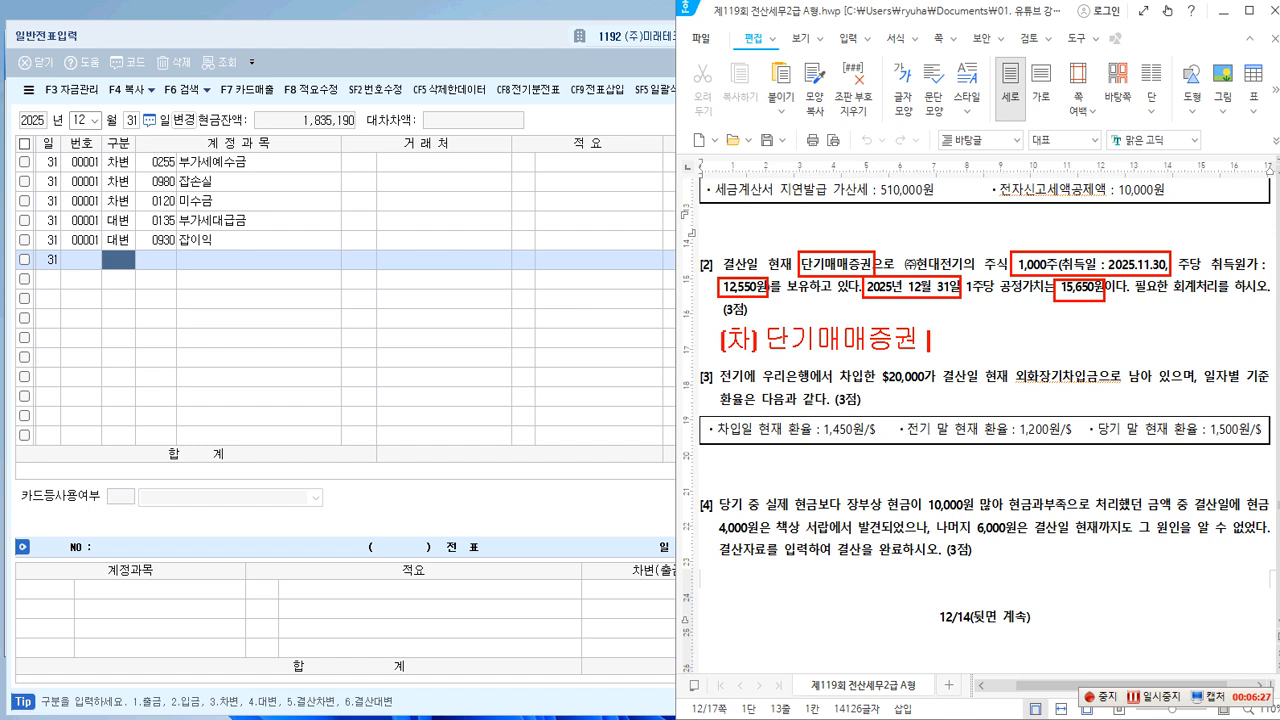
{"action": "type", "text": " 3,100,000"}
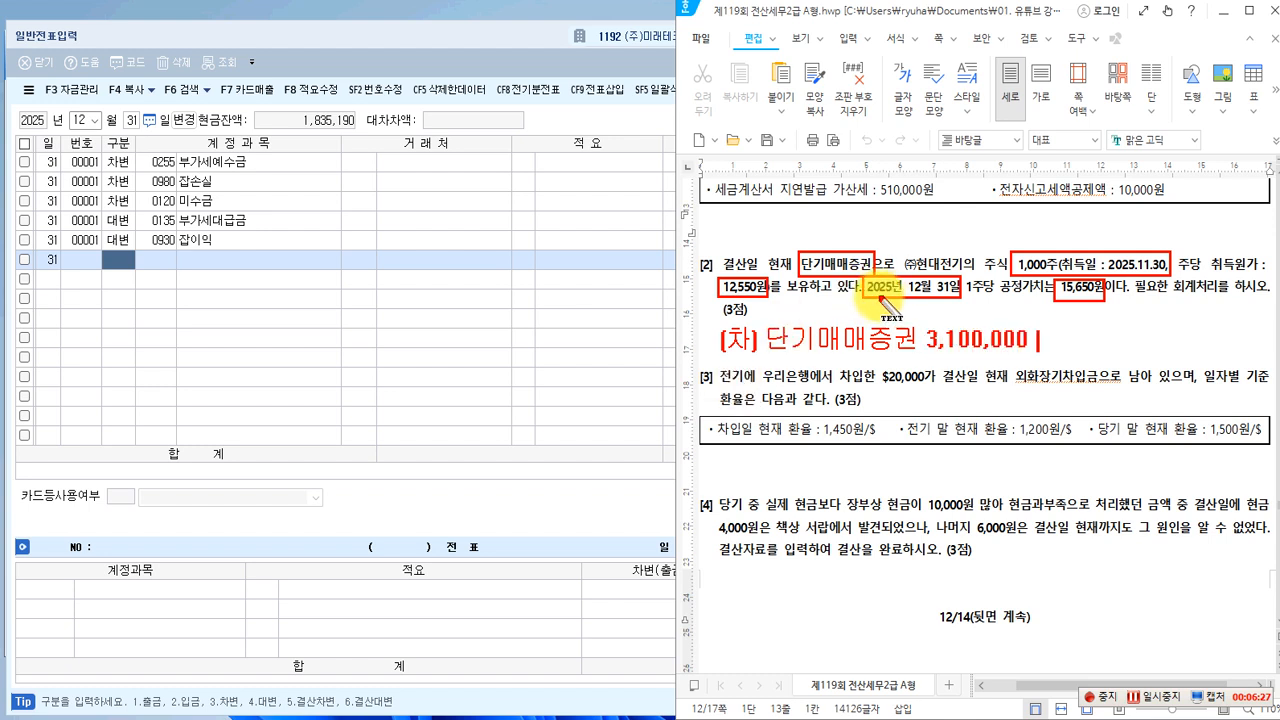
Complete the note's credit side with (대) 단기매매증권평가이익 for the same amount
{"action": "type", "text": " ("}
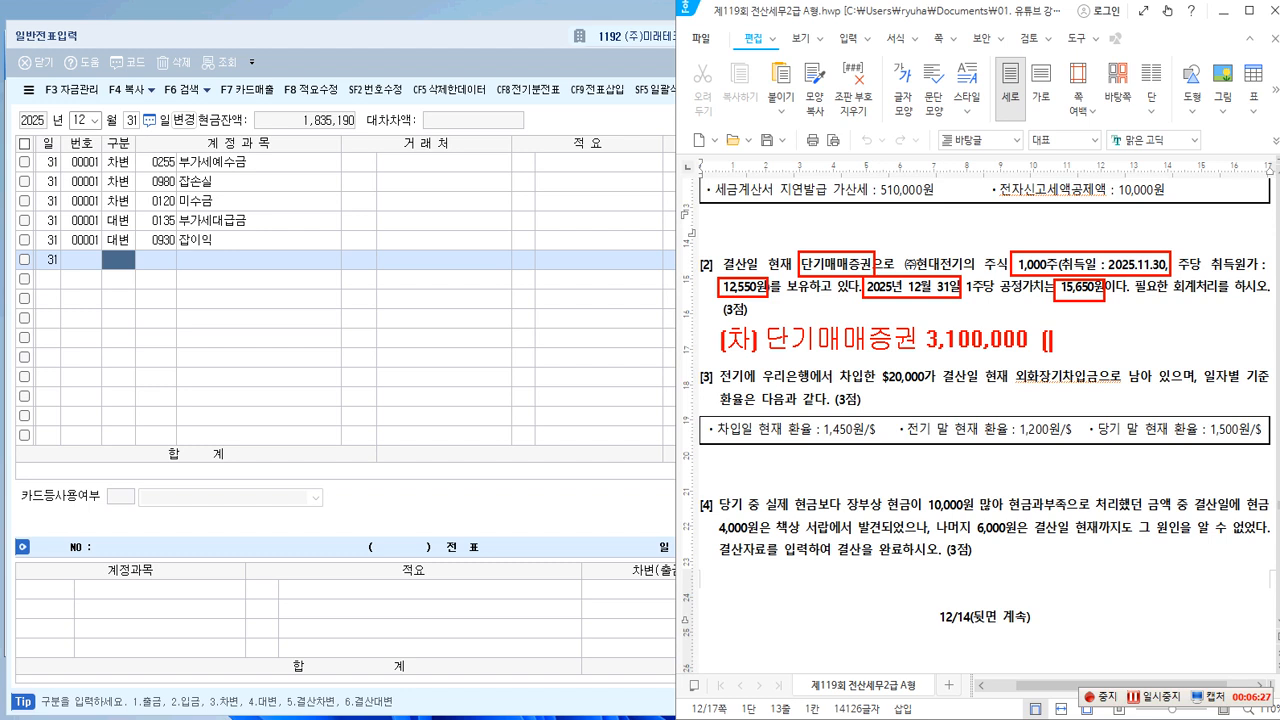
{"action": "type", "text": "대) 다"}
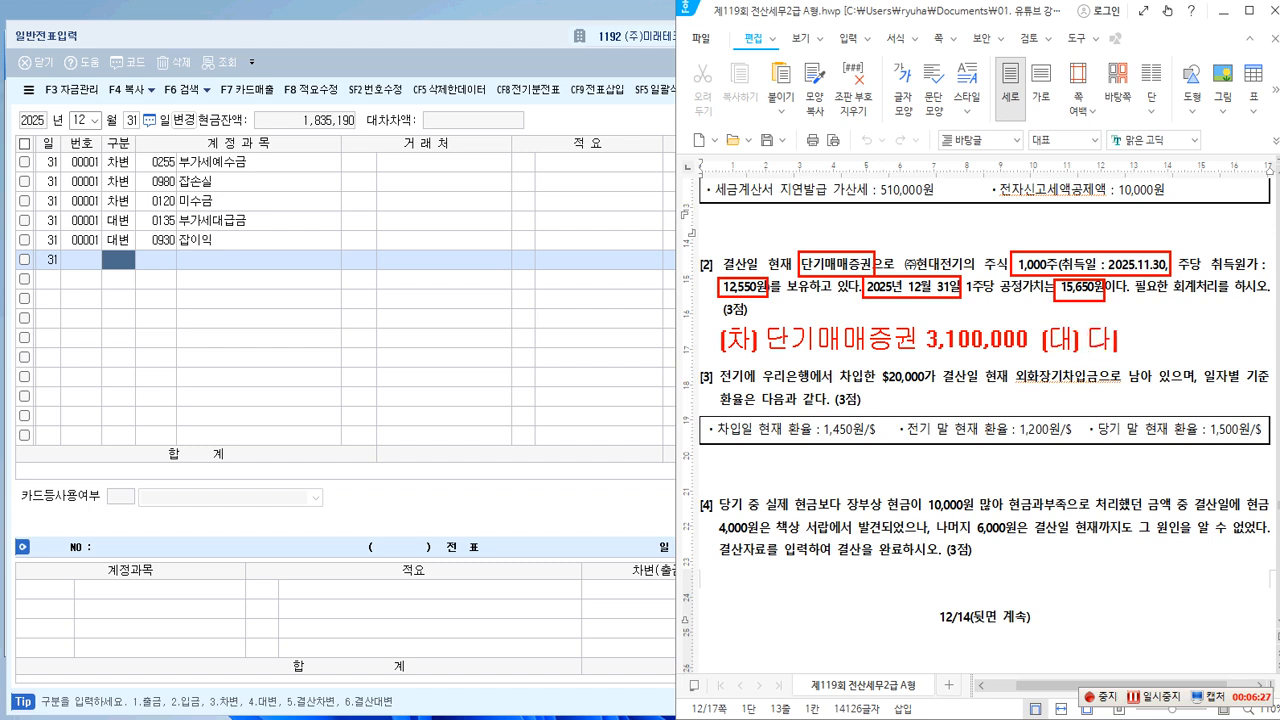
{"action": "type", "text": "기매매증권펴"}
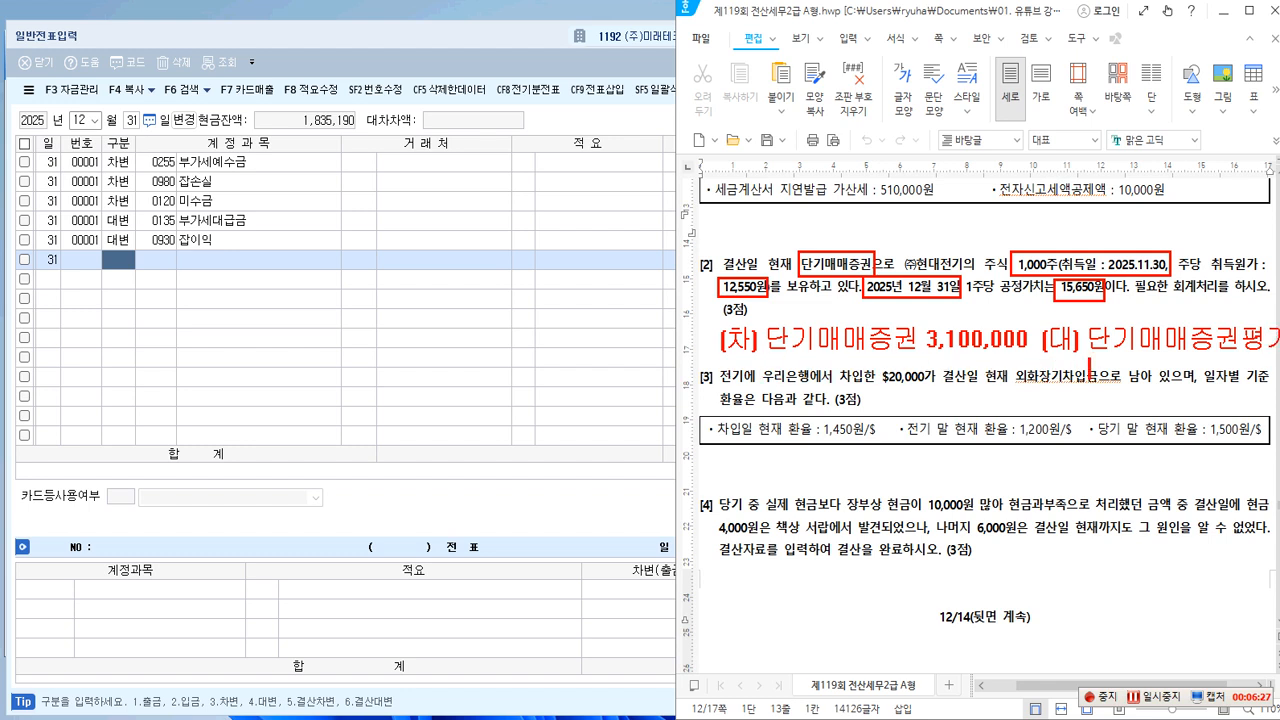
{"action": "type", "text": "익 3,100"}
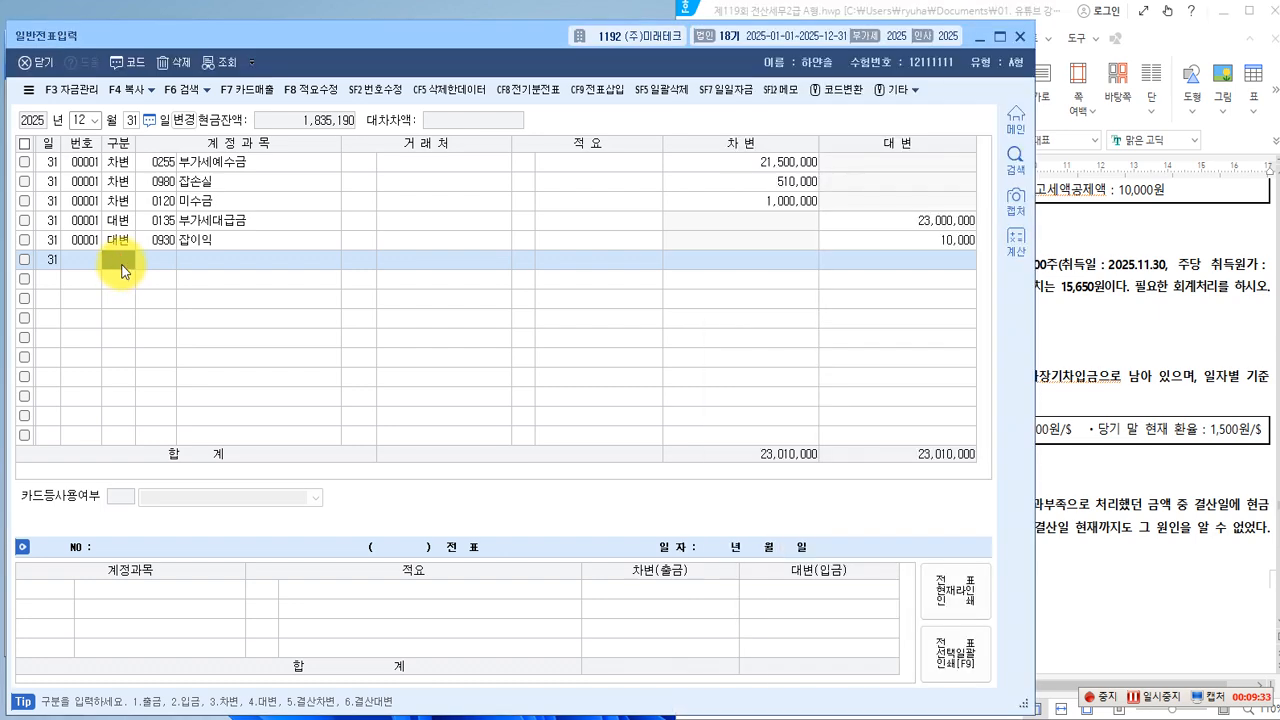
Add a debit (차변) line for account 0107 단기매매증권 with the amount 3,100,000 on 31 December
{"action": "type", "text": "3107"}
{"action": "key", "text": "Return"}
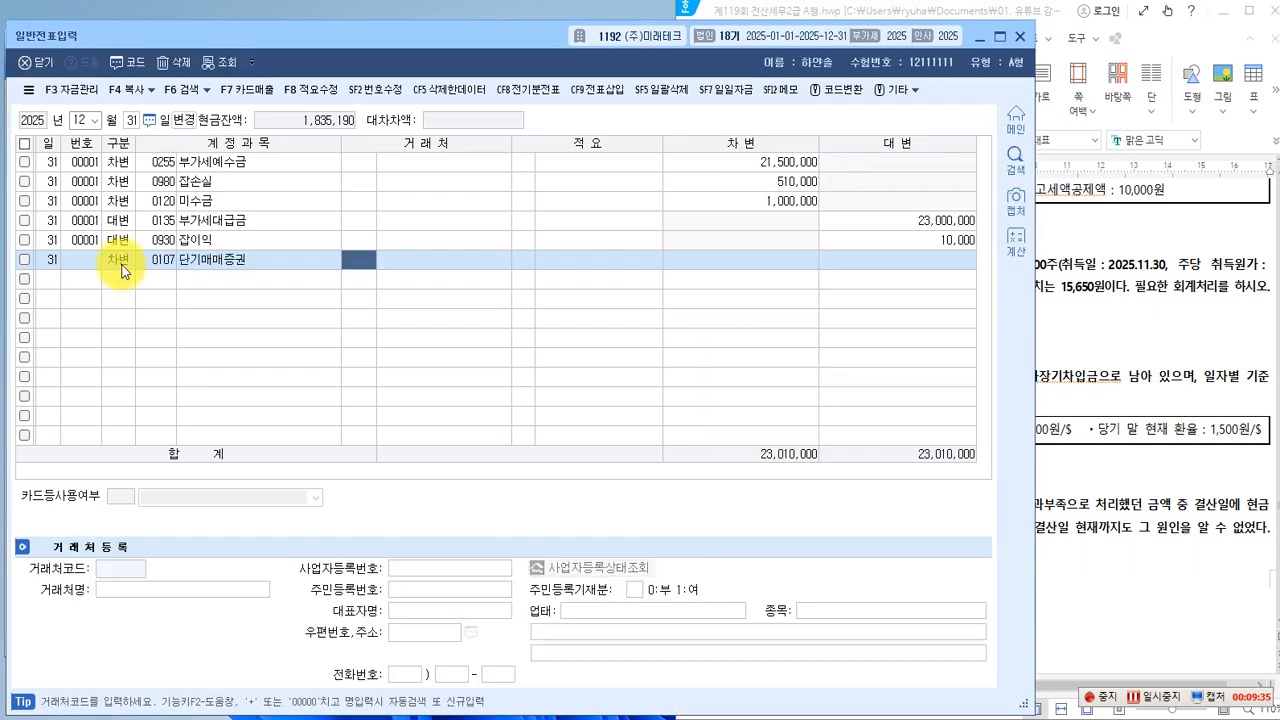
{"action": "key", "text": "Return"}
{"action": "key", "text": "Return"}
{"action": "type", "text": "3,"}
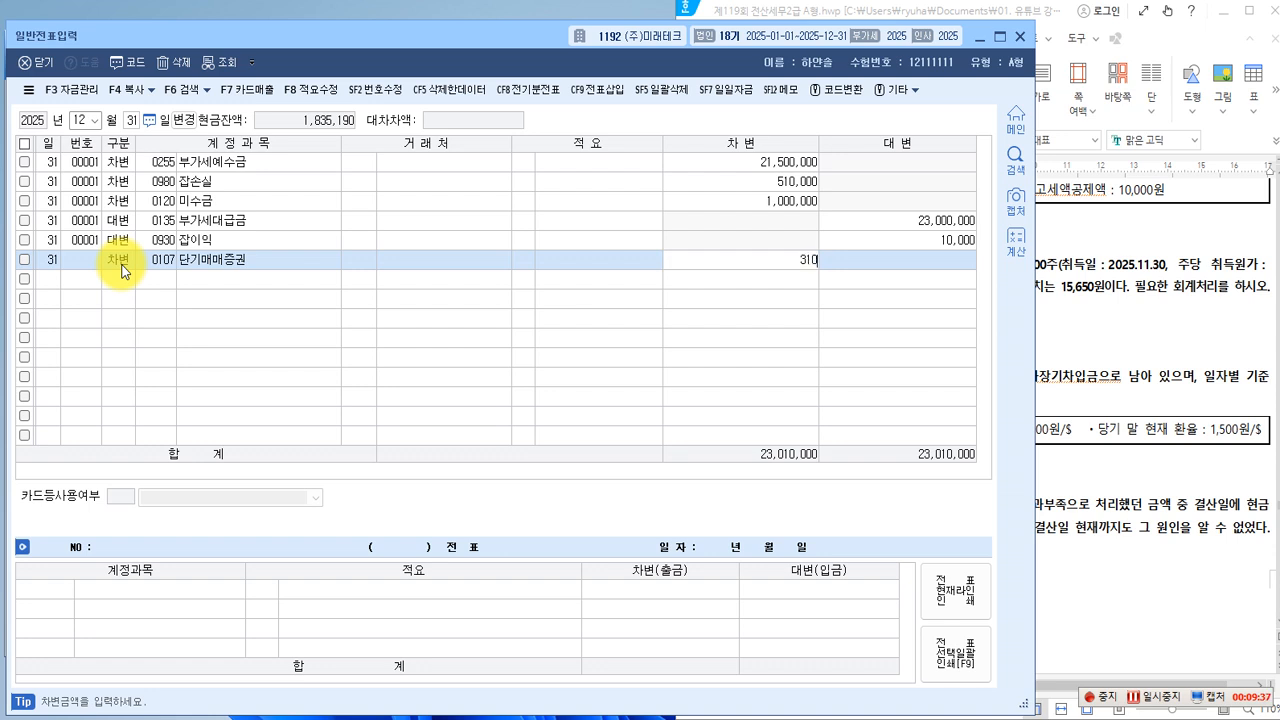
{"action": "type", "text": "100,000"}
{"action": "key", "text": "Return"}
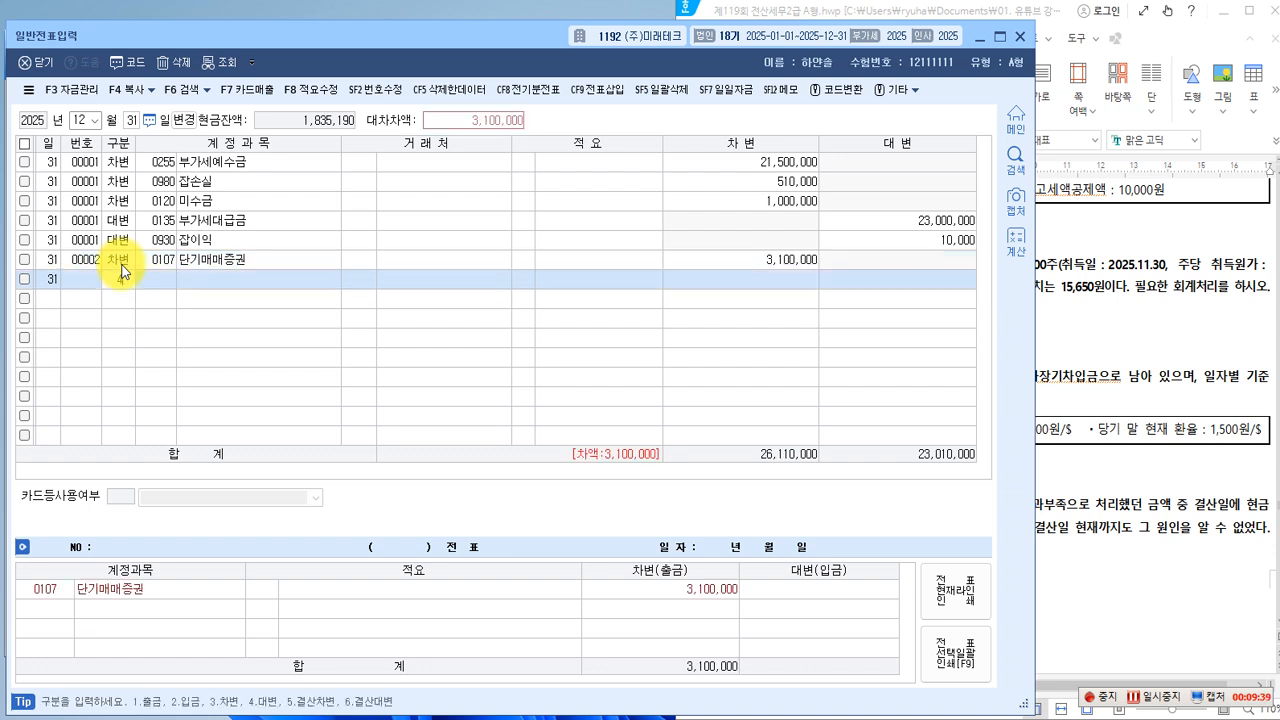
Add the matching credit (대변) line for account 0905 단기매매증권평가이익 with the amount 3,100,000
{"action": "key", "text": "Return"}
{"action": "key", "text": "F2"}
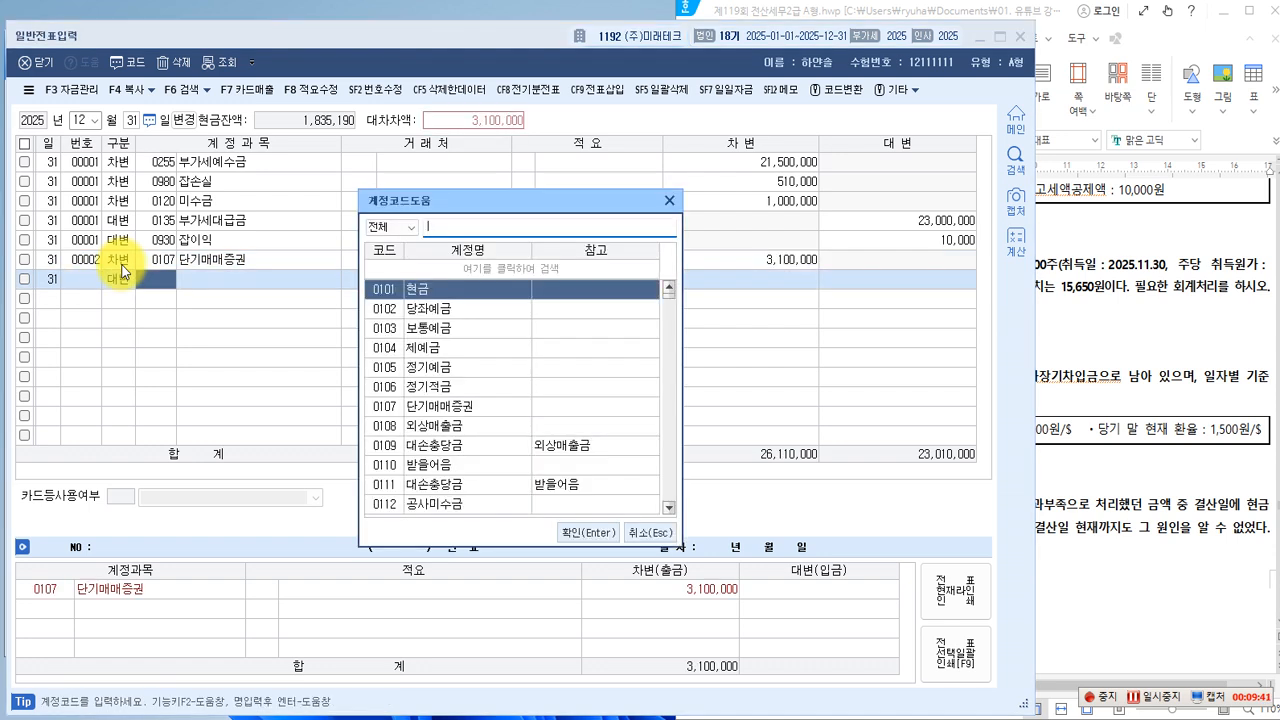
{"action": "type", "text": "단기매"}
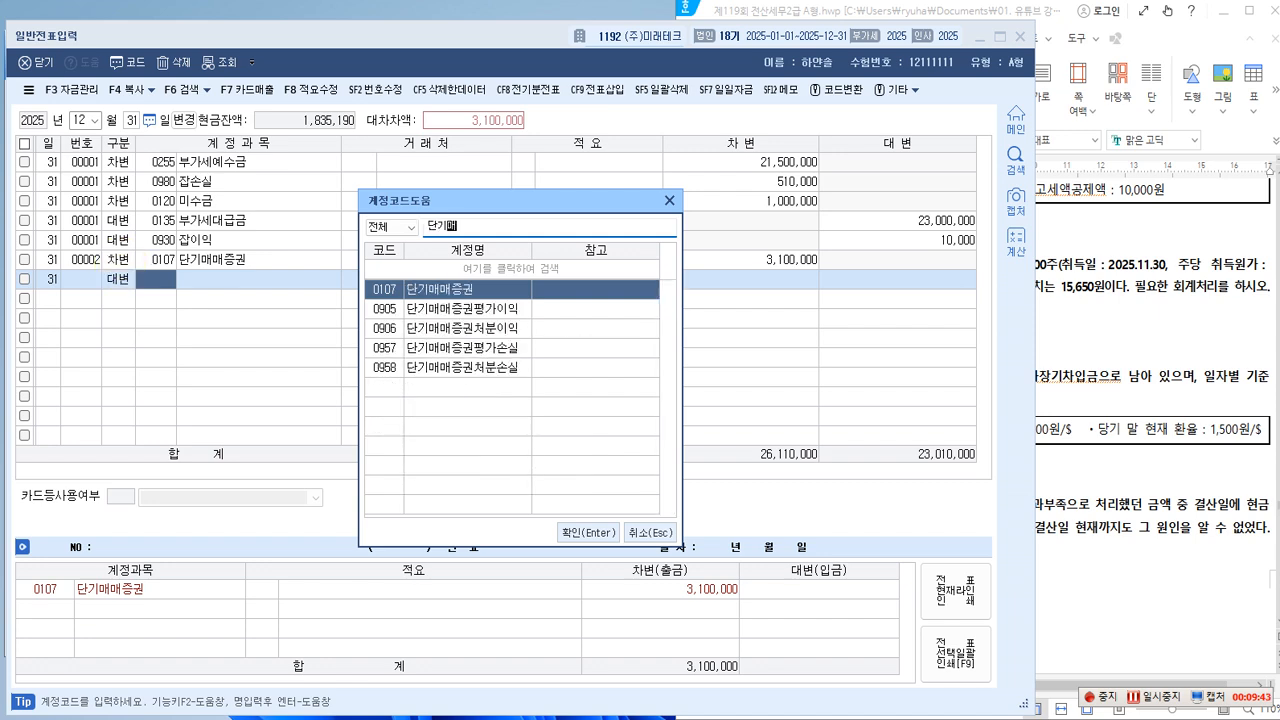
{"action": "key", "text": "Down"}
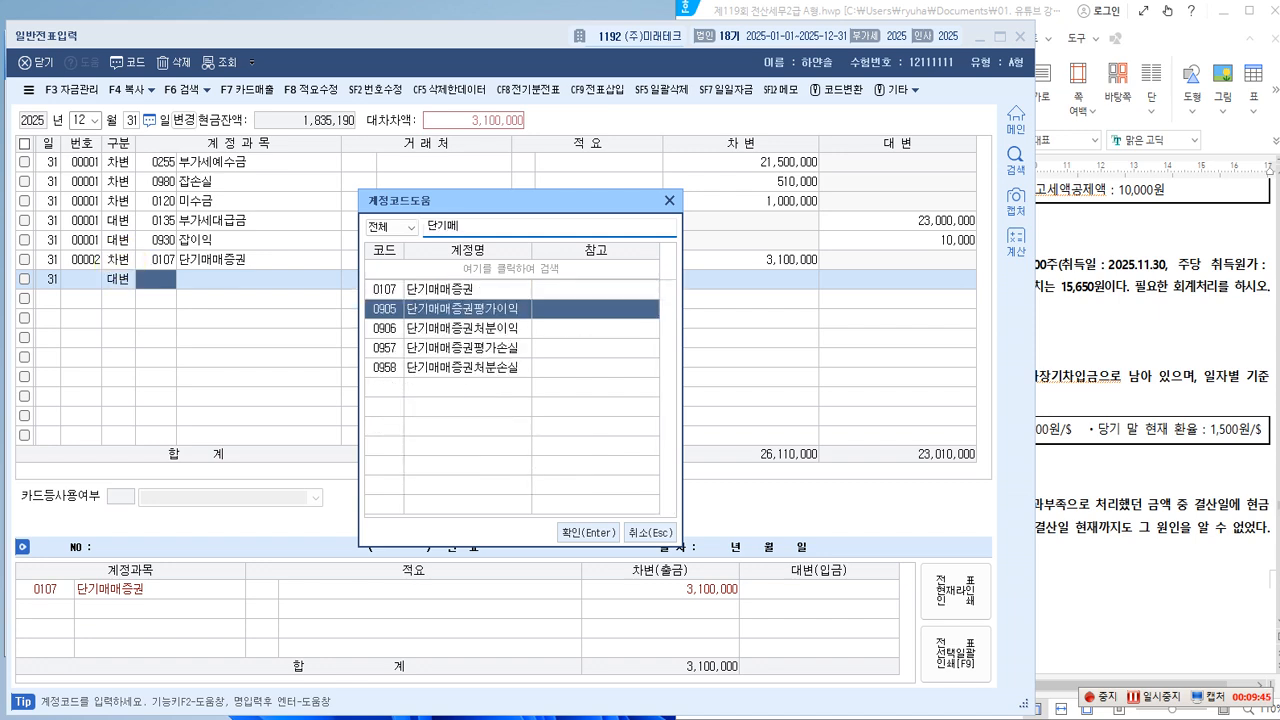
{"action": "key", "text": "Return"}
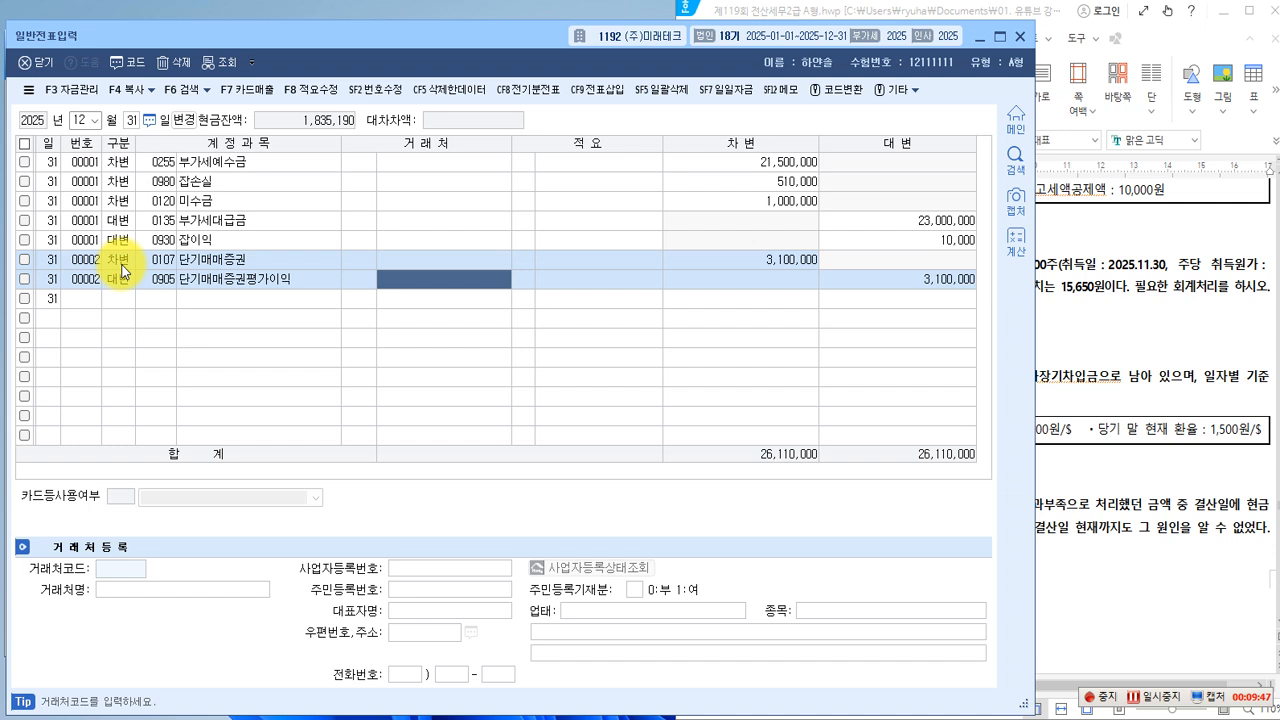
{"action": "key", "text": "Return"}
{"action": "key", "text": "Return"}
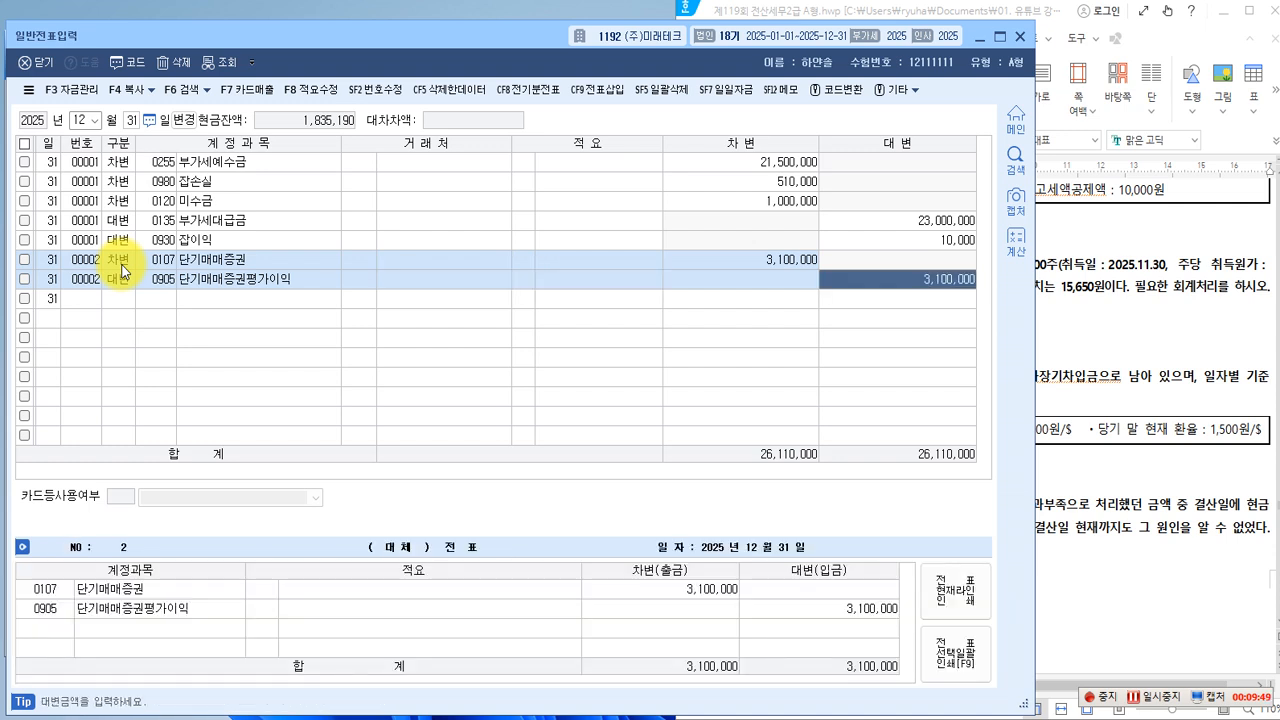
{"action": "key", "text": "Return"}
{"action": "left_click", "coordinate": [883, 285]}
{"action": "key", "text": "Return"}
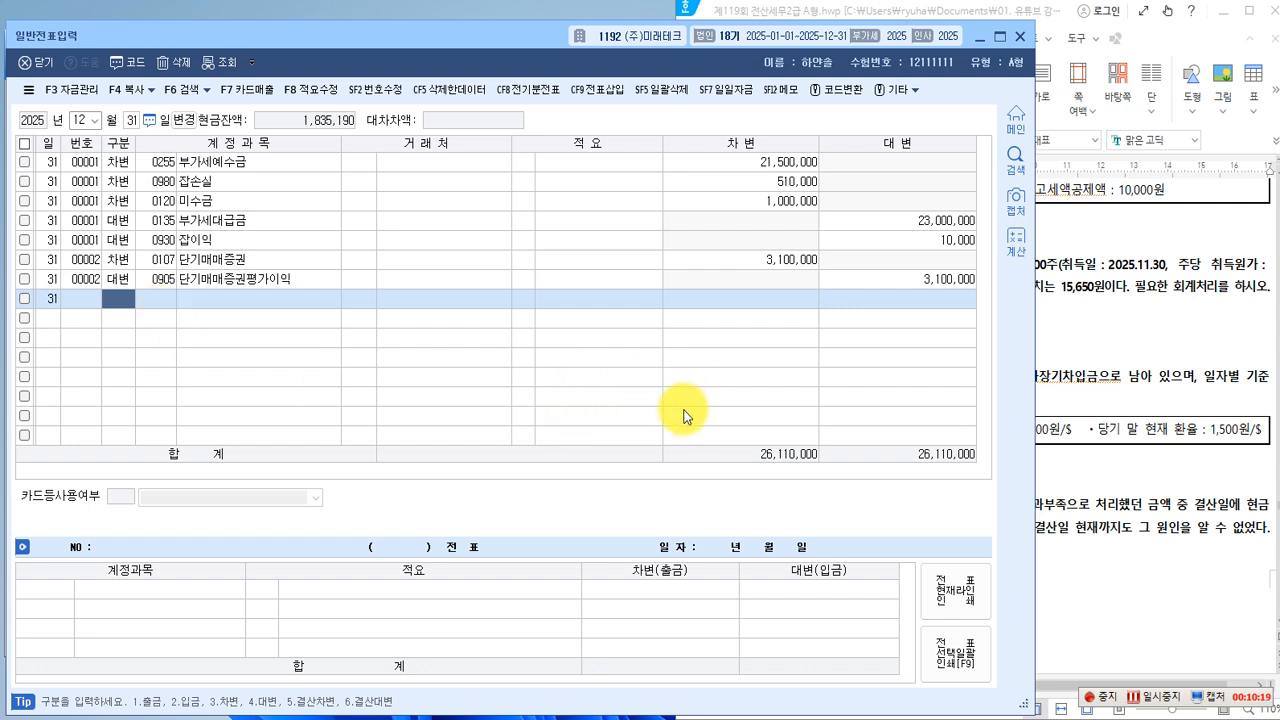
Switch to the exam document and box question [3]'s $20,000, 외화장기차입금, and the 1,450원, 1,200원 and 1,500원 exchange rates in red
{"action": "left_click", "coordinate": [1066, 376]}
{"action": "scroll", "coordinate": [926, 390], "scroll_direction": "down", "scroll_amount": 3}
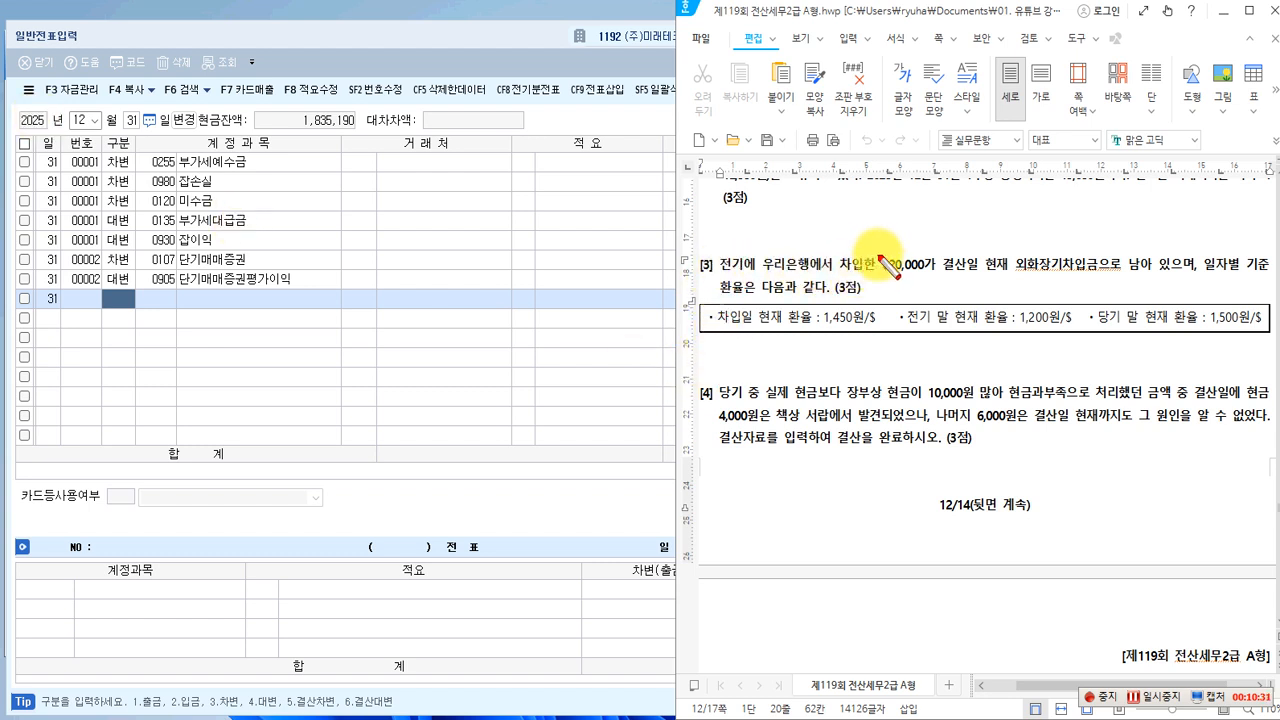
{"action": "mouse_move", "coordinate": [878, 253]}
{"action": "left_mouse_down"}
{"action": "mouse_move", "coordinate": [891, 286]}
{"action": "mouse_move", "coordinate": [928, 277]}
{"action": "left_mouse_up"}
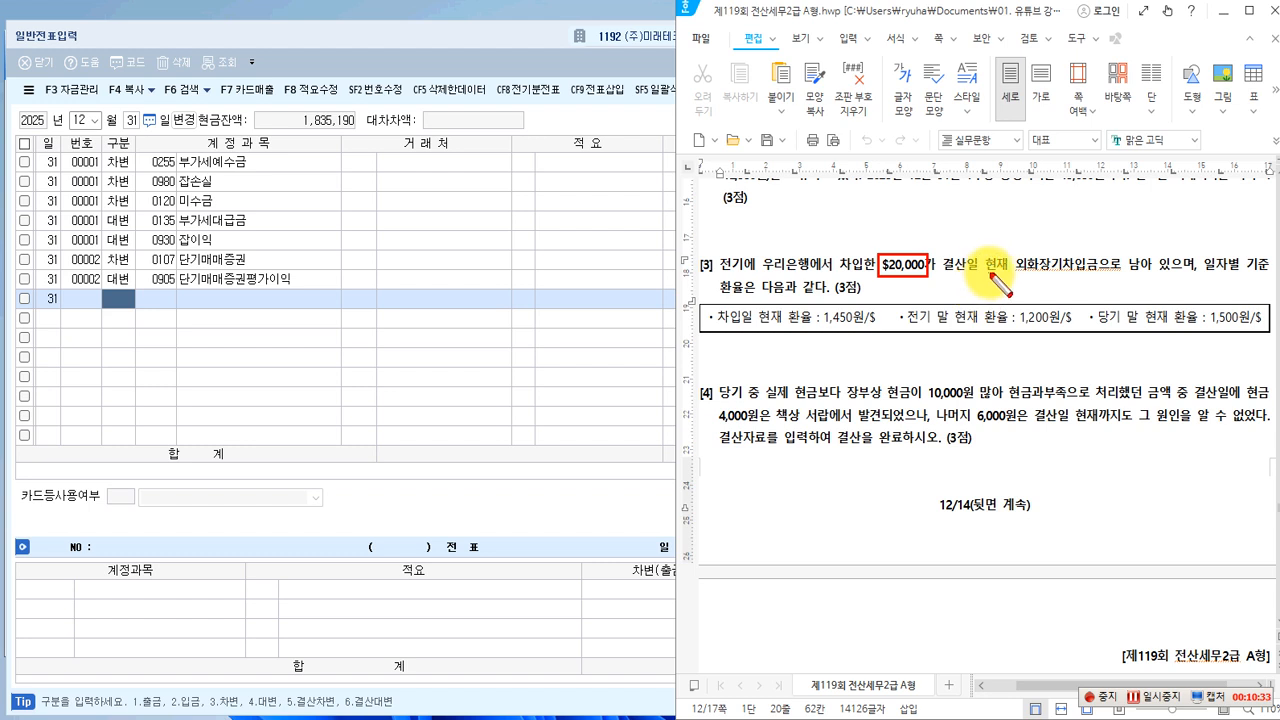
{"action": "left_click_drag", "start_coordinate": [1015, 255], "coordinate": [1104, 282]}
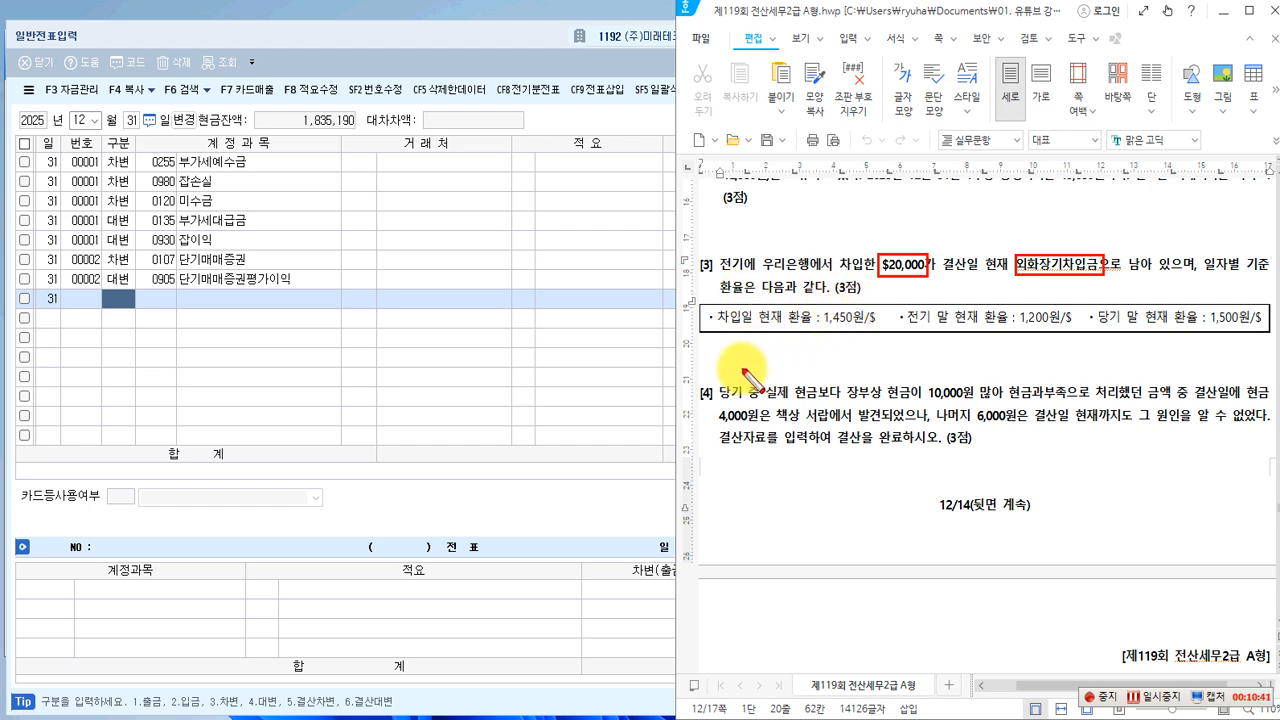
{"action": "left_click_drag", "start_coordinate": [797, 392], "coordinate": [816, 392]}
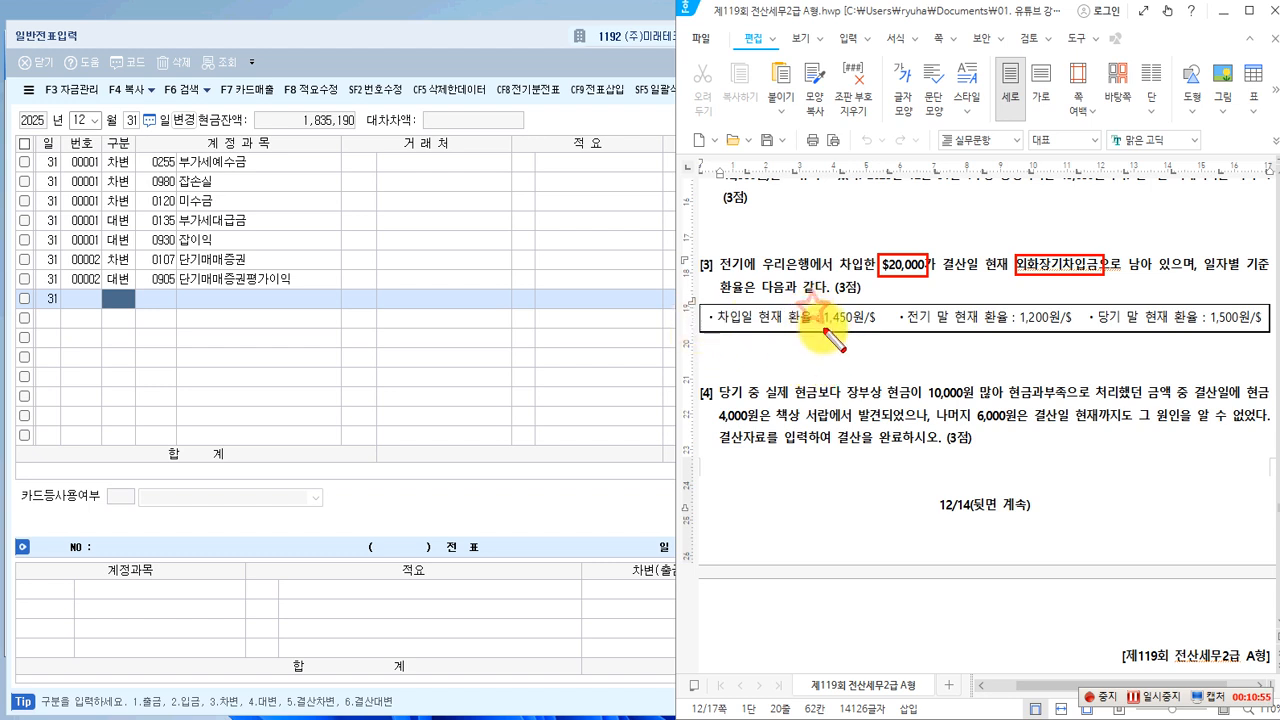
{"action": "left_click_drag", "start_coordinate": [815, 307], "coordinate": [880, 328]}
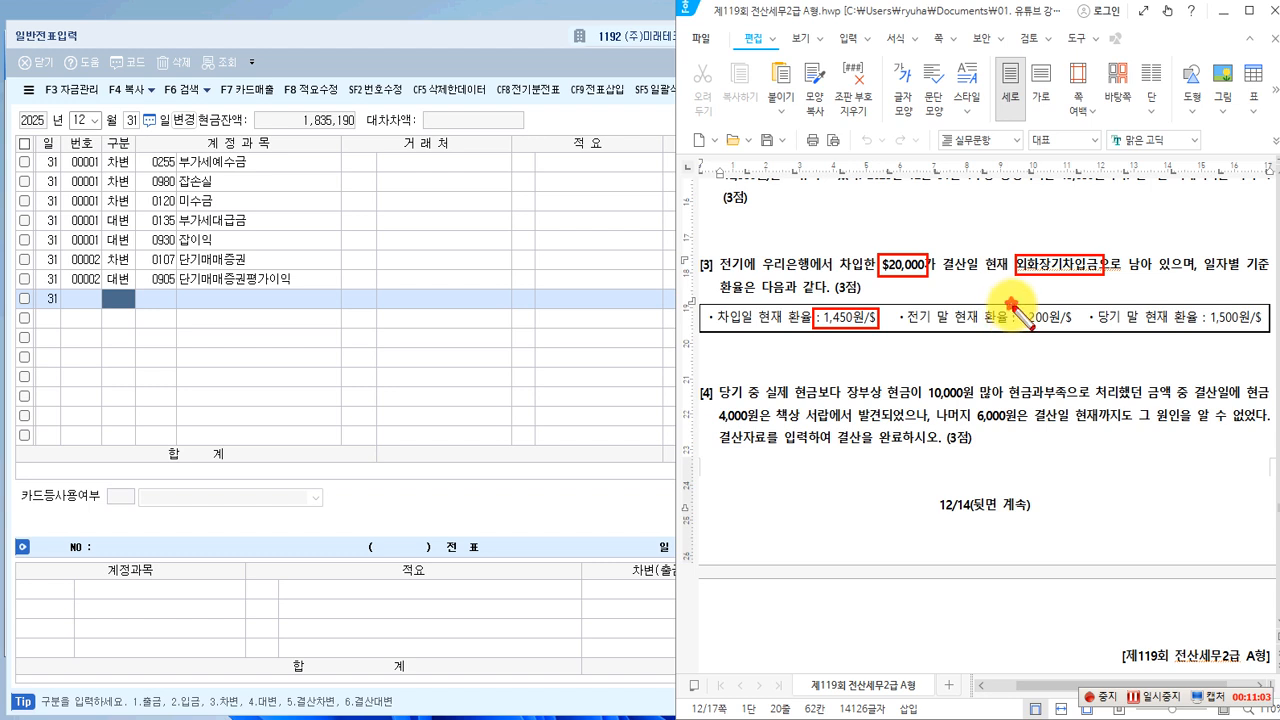
{"action": "left_click_drag", "start_coordinate": [1012, 305], "coordinate": [1076, 333]}
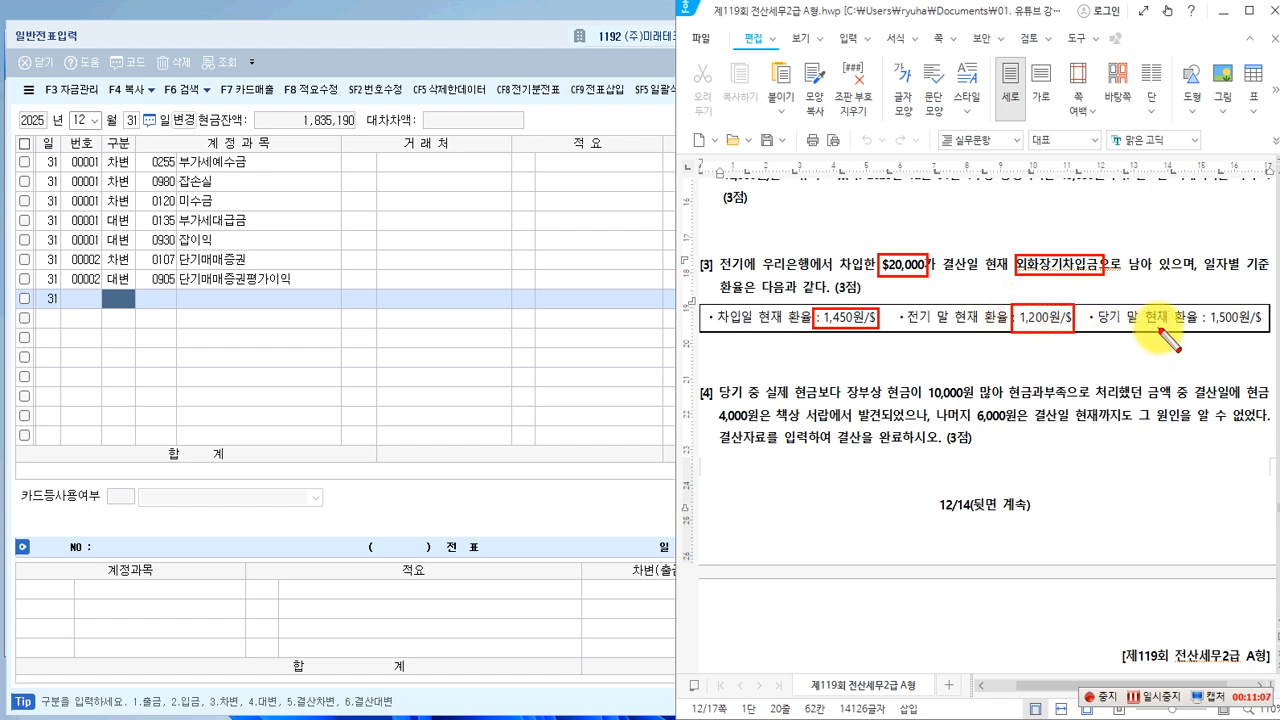
{"action": "left_click_drag", "start_coordinate": [1205, 305], "coordinate": [1263, 332]}
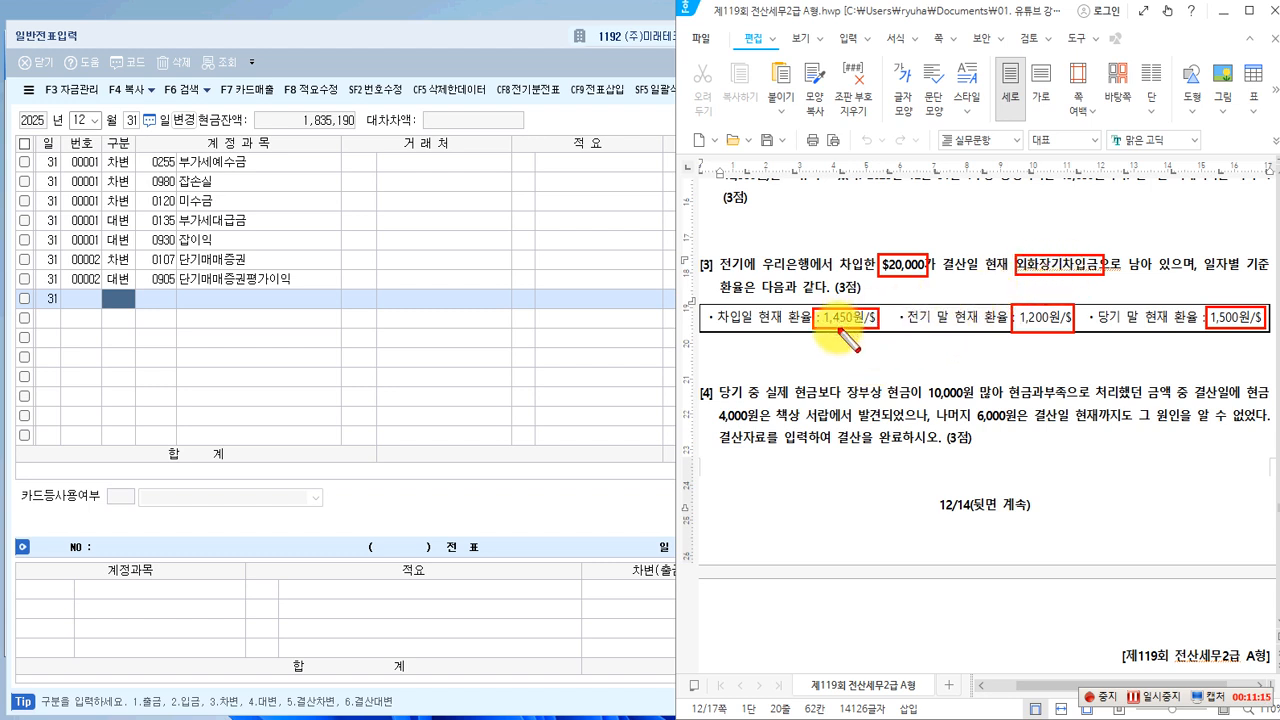
Draw red arrows from the 1,450원 to the 1,200원 and on to the 1,500원 rate, double-box 1,200원 and cross out 1,450원
{"action": "left_click_drag", "start_coordinate": [818, 318], "coordinate": [866, 318]}
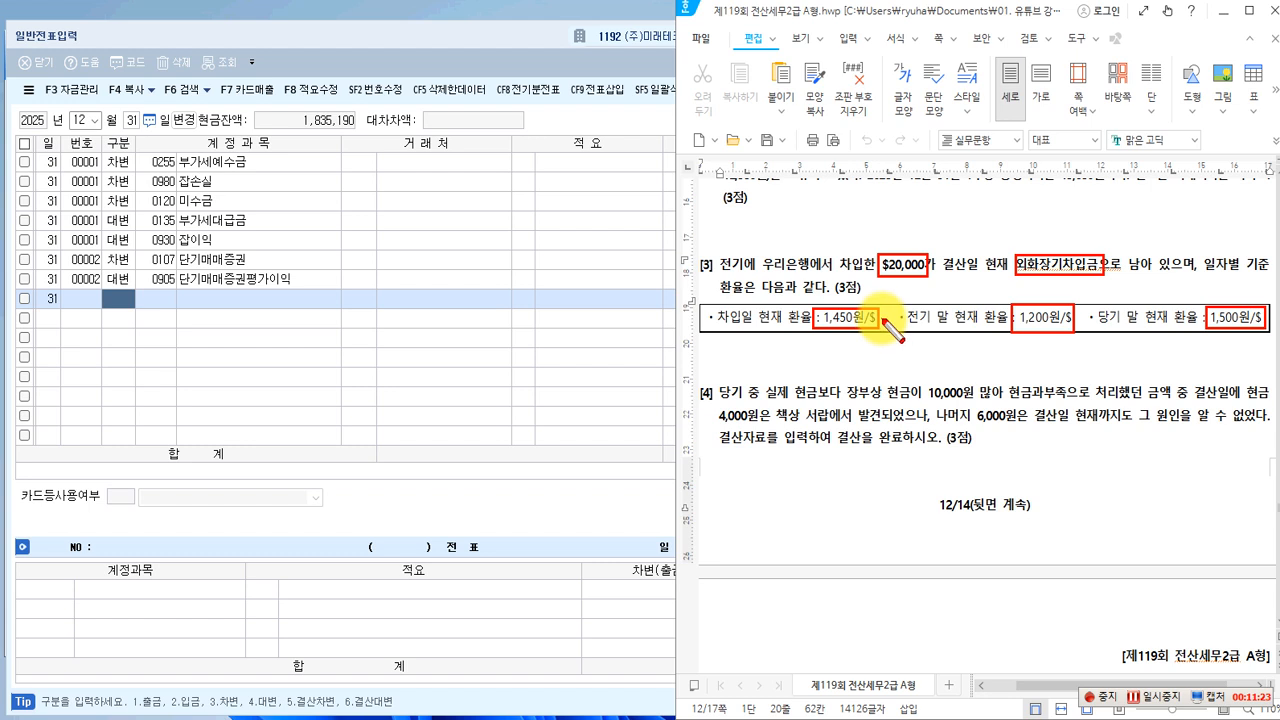
{"action": "left_click_drag", "start_coordinate": [887, 316], "coordinate": [1004, 318]}
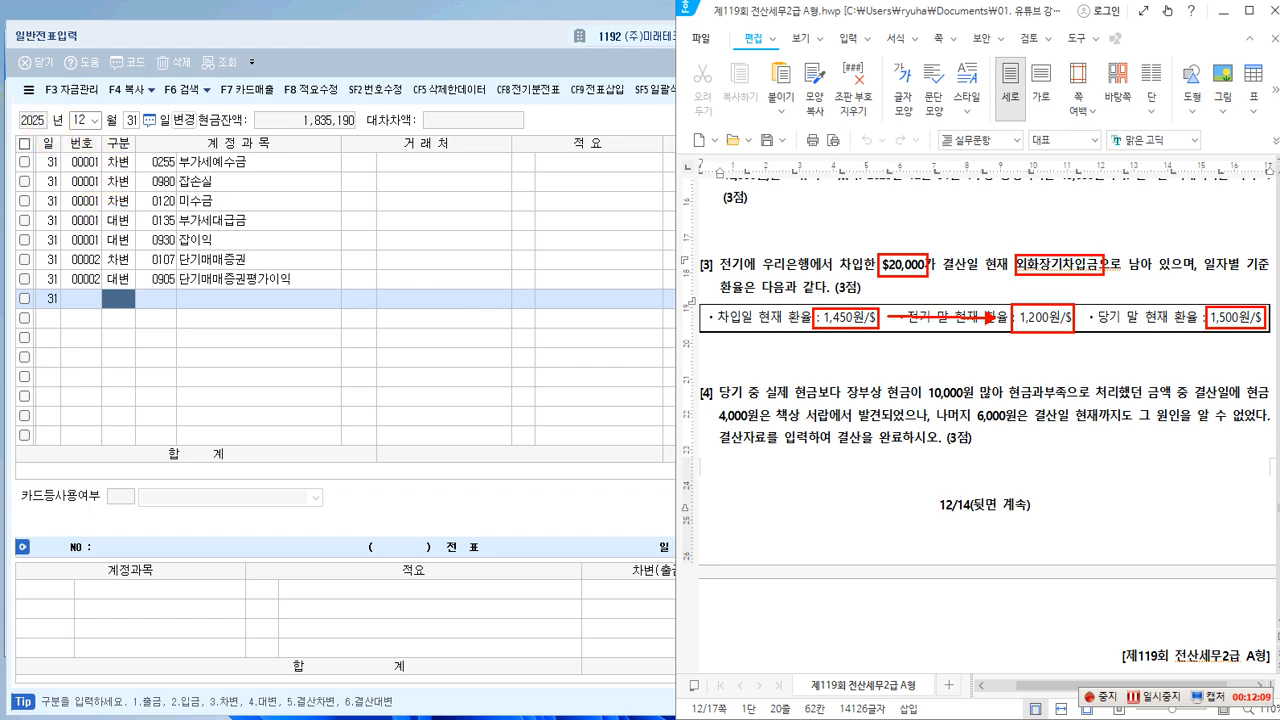
{"action": "left_click", "coordinate": [1005, 293]}
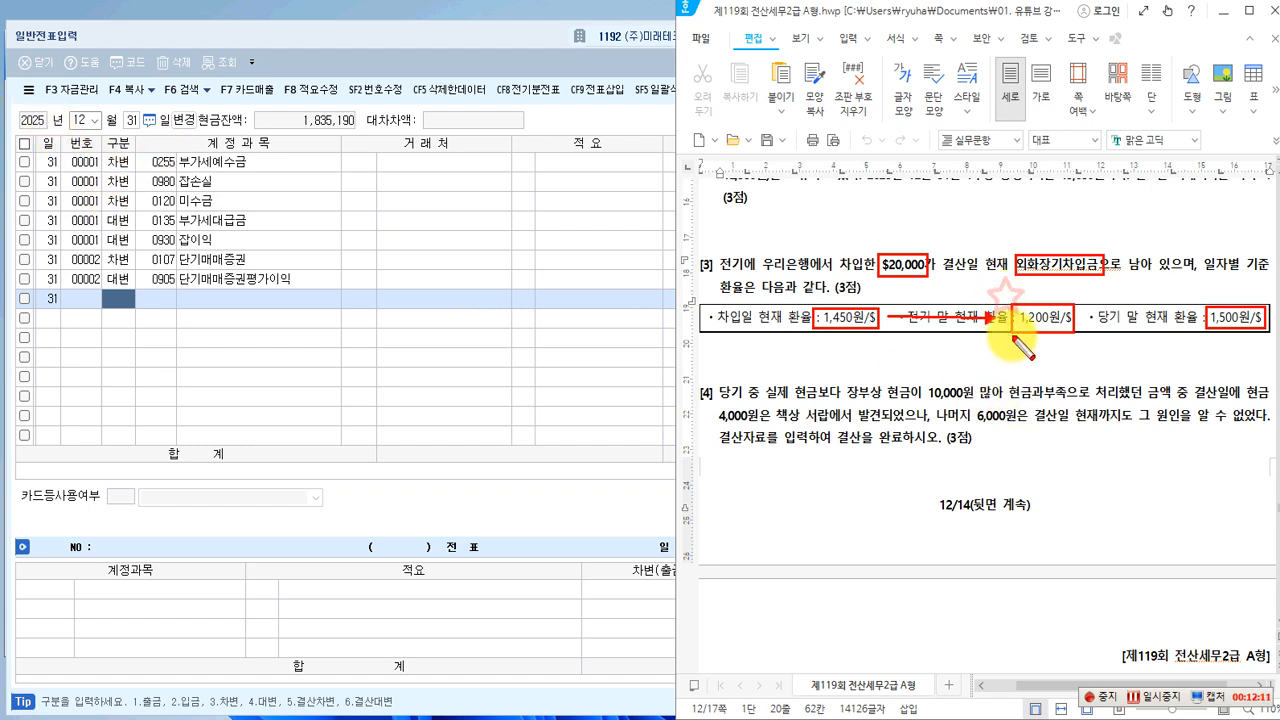
{"action": "left_click_drag", "start_coordinate": [1012, 337], "coordinate": [1081, 340]}
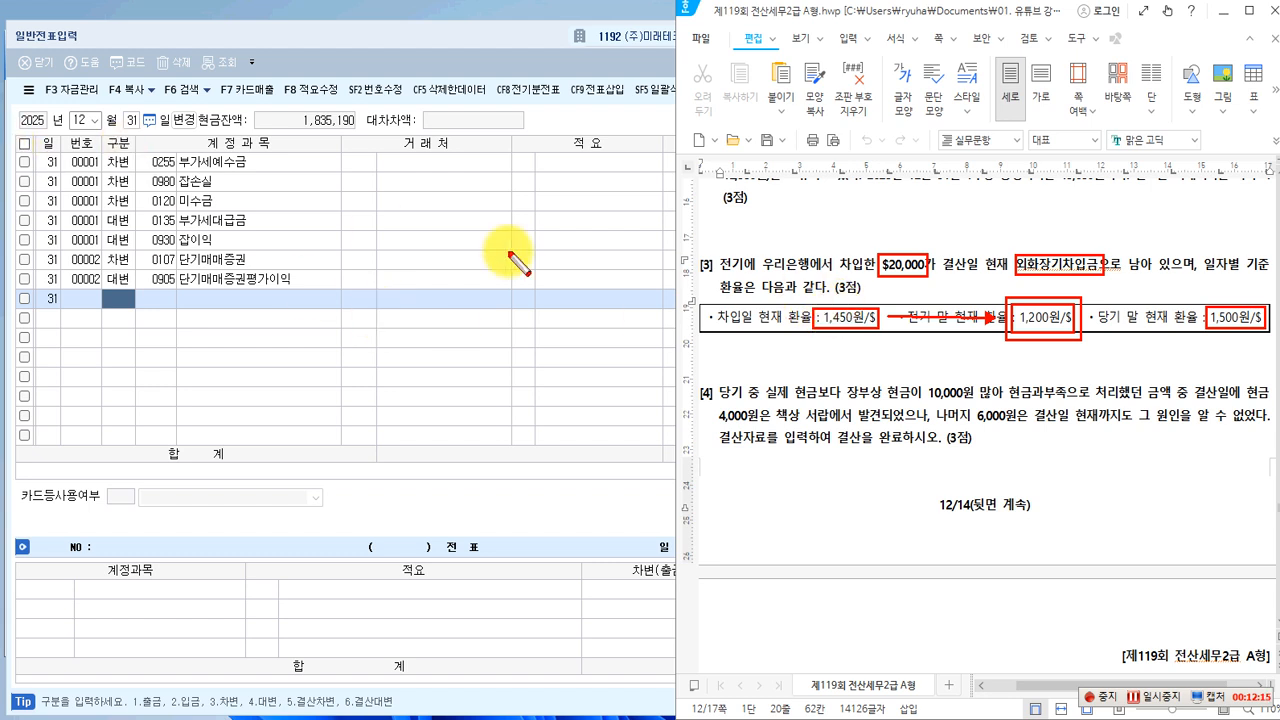
{"action": "mouse_move", "coordinate": [855, 296]}
{"action": "left_mouse_down"}
{"action": "mouse_move", "coordinate": [818, 345]}
{"action": "mouse_move", "coordinate": [872, 346]}
{"action": "left_mouse_up"}
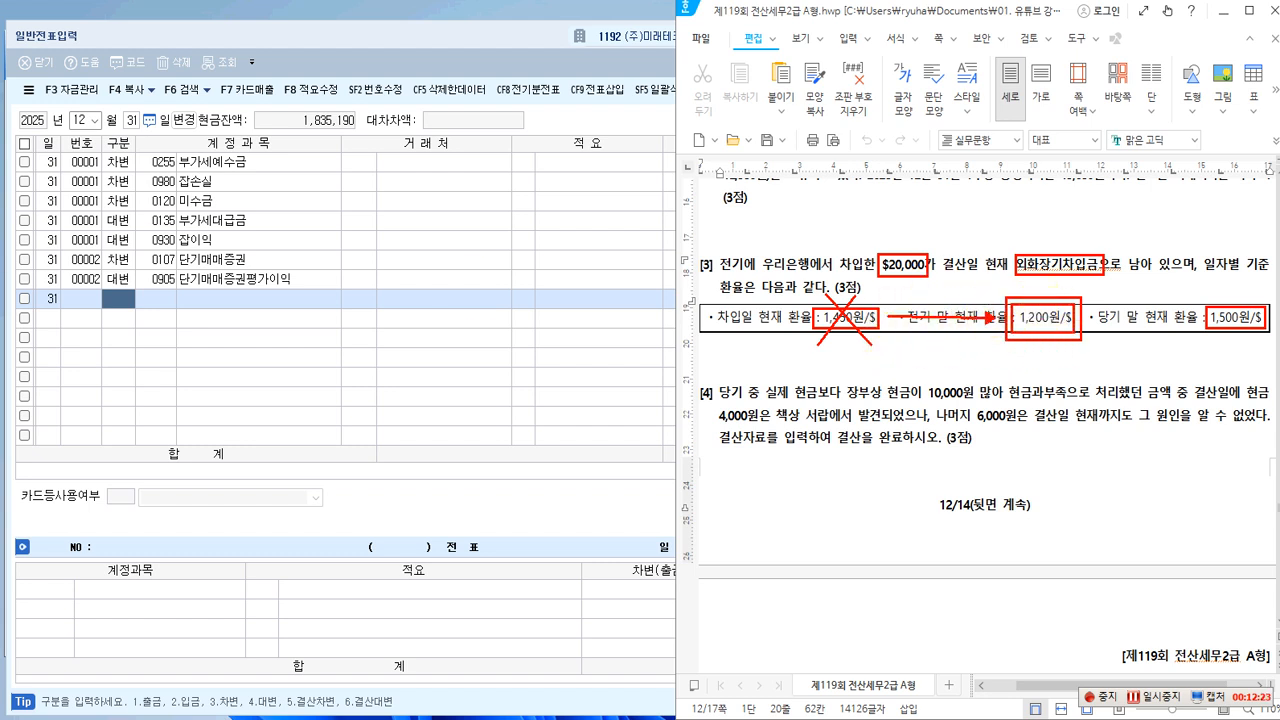
{"action": "left_click_drag", "start_coordinate": [1092, 318], "coordinate": [1202, 318]}
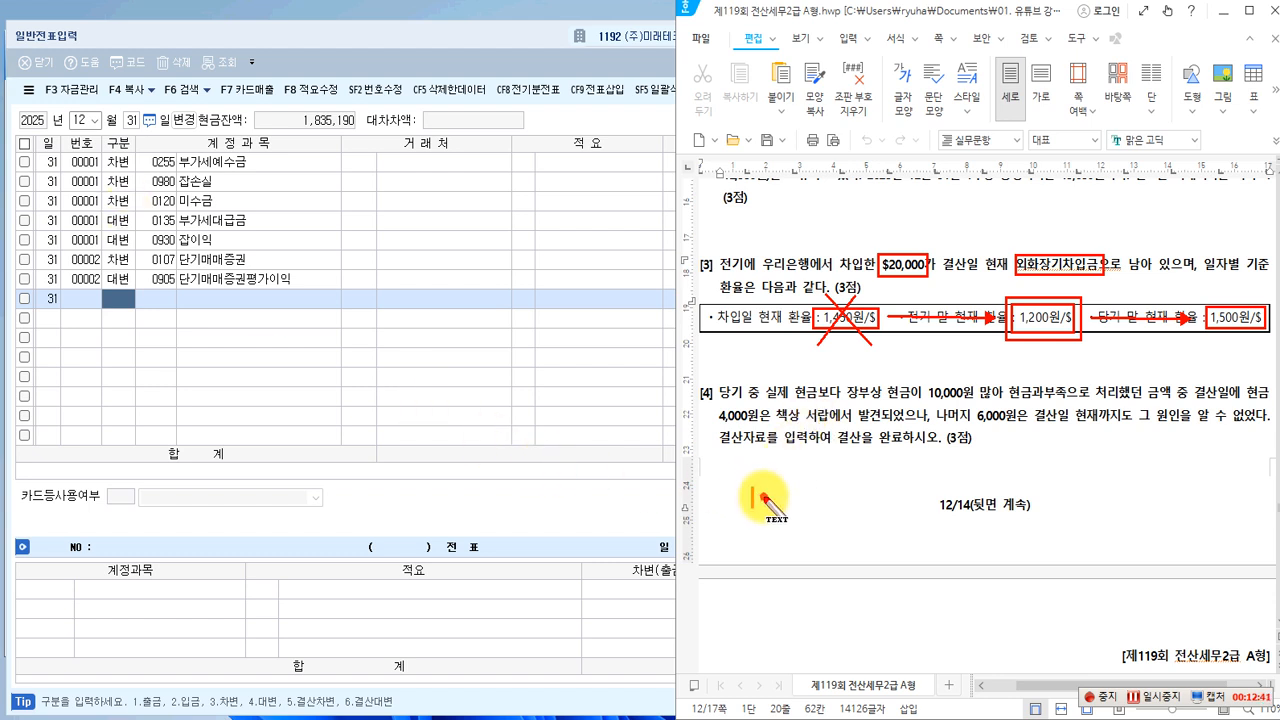
Write the debit side of a red journal note below question [4]: (차) 외화환산손실 6,000,000
{"action": "left_click_drag", "start_coordinate": [752, 488], "coordinate": [757, 508]}
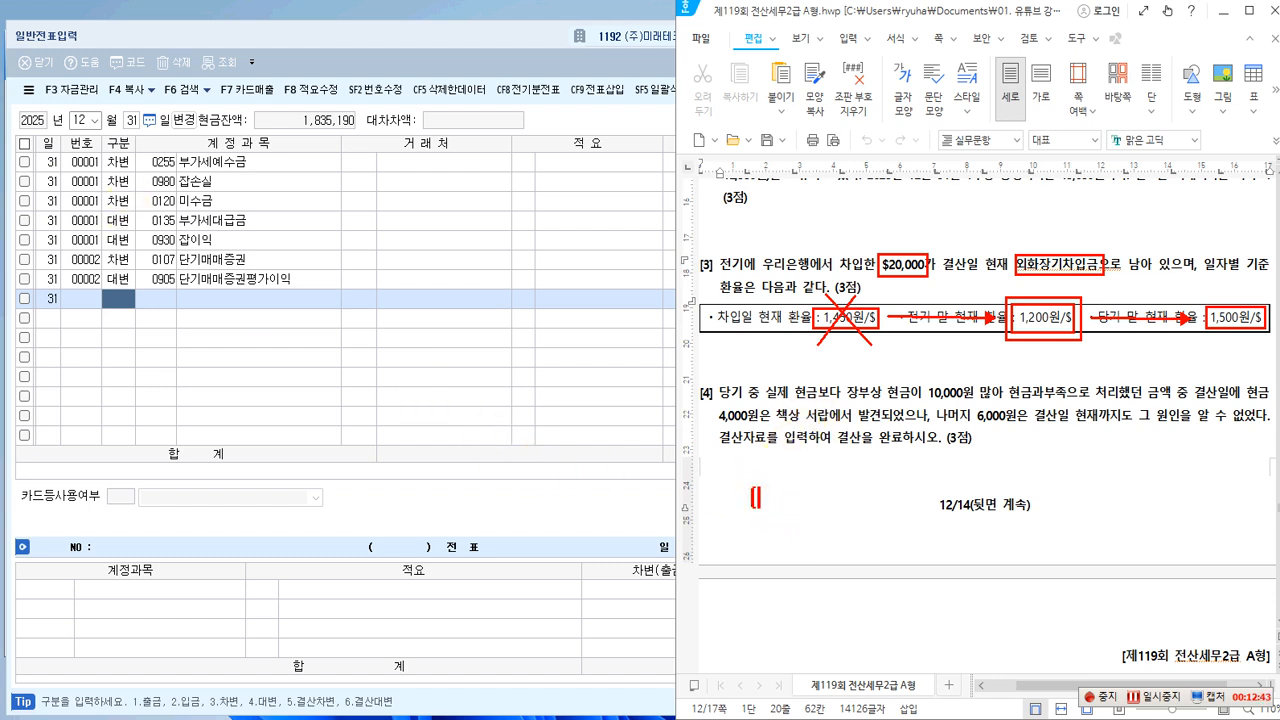
{"action": "type", "text": "차) 외"}
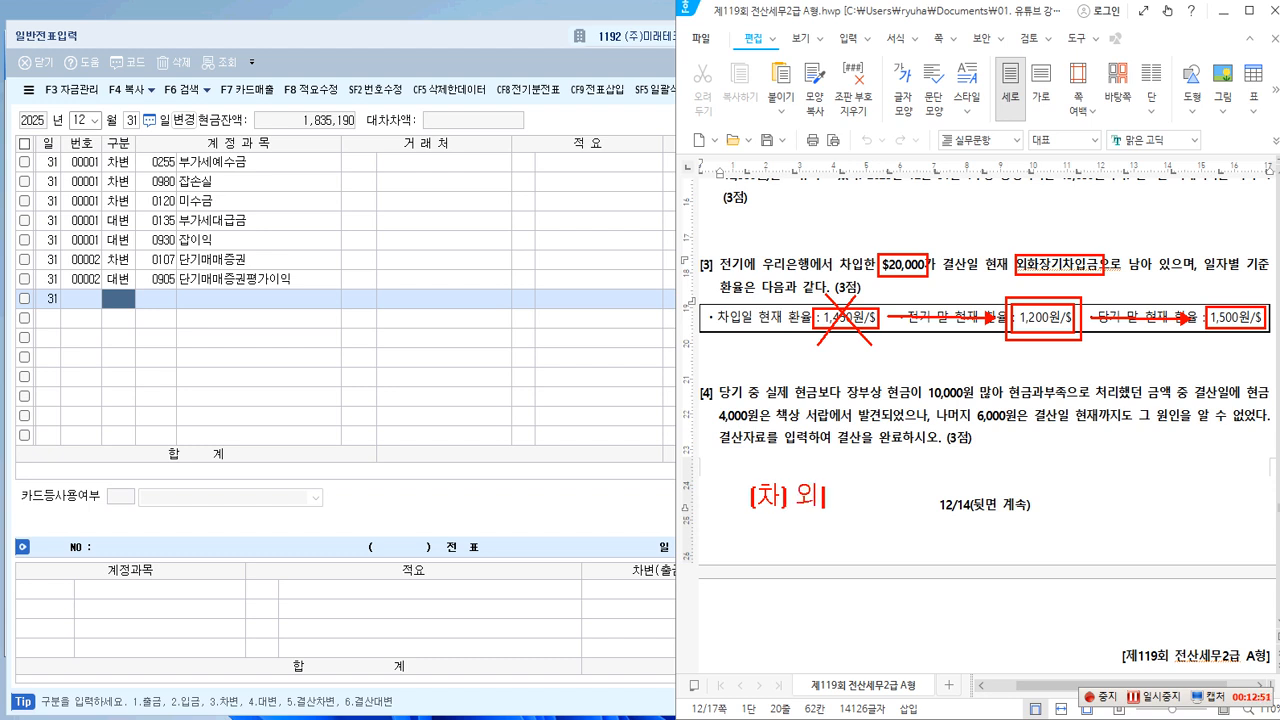
{"action": "type", "text": "호"}
{"action": "type", "text": "환산손실"}
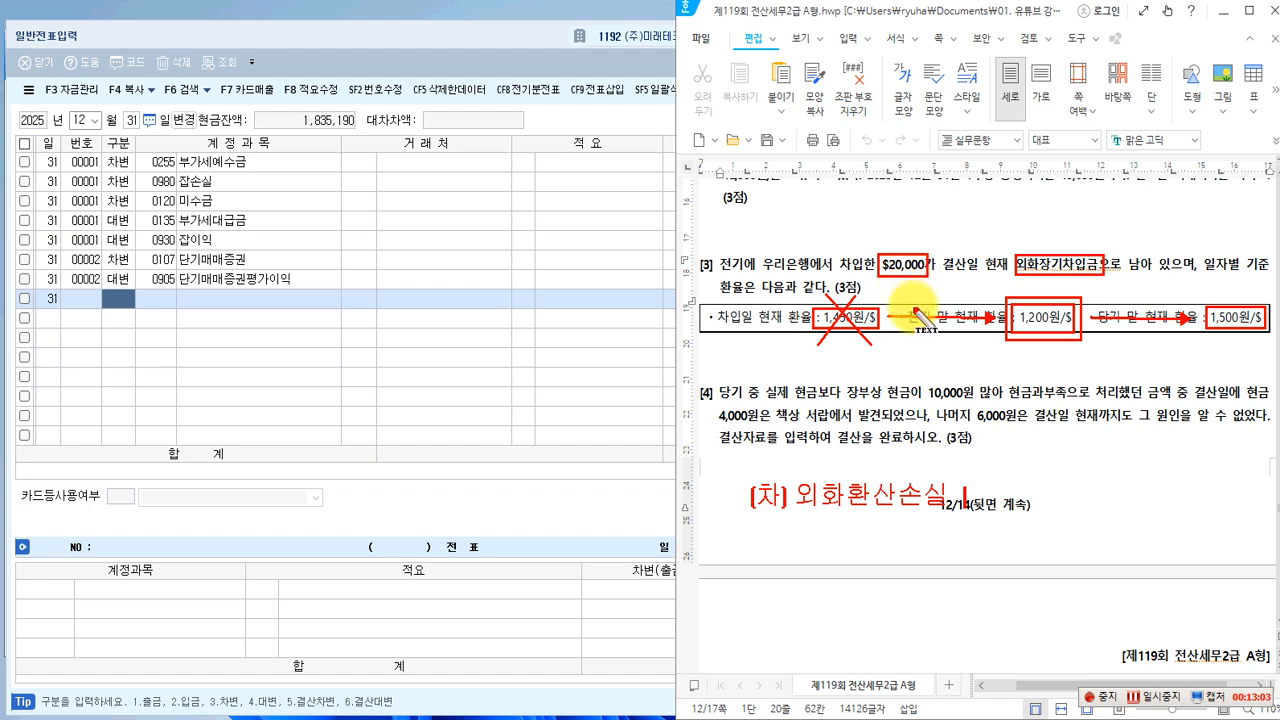
{"action": "type", "text": "6,000"}
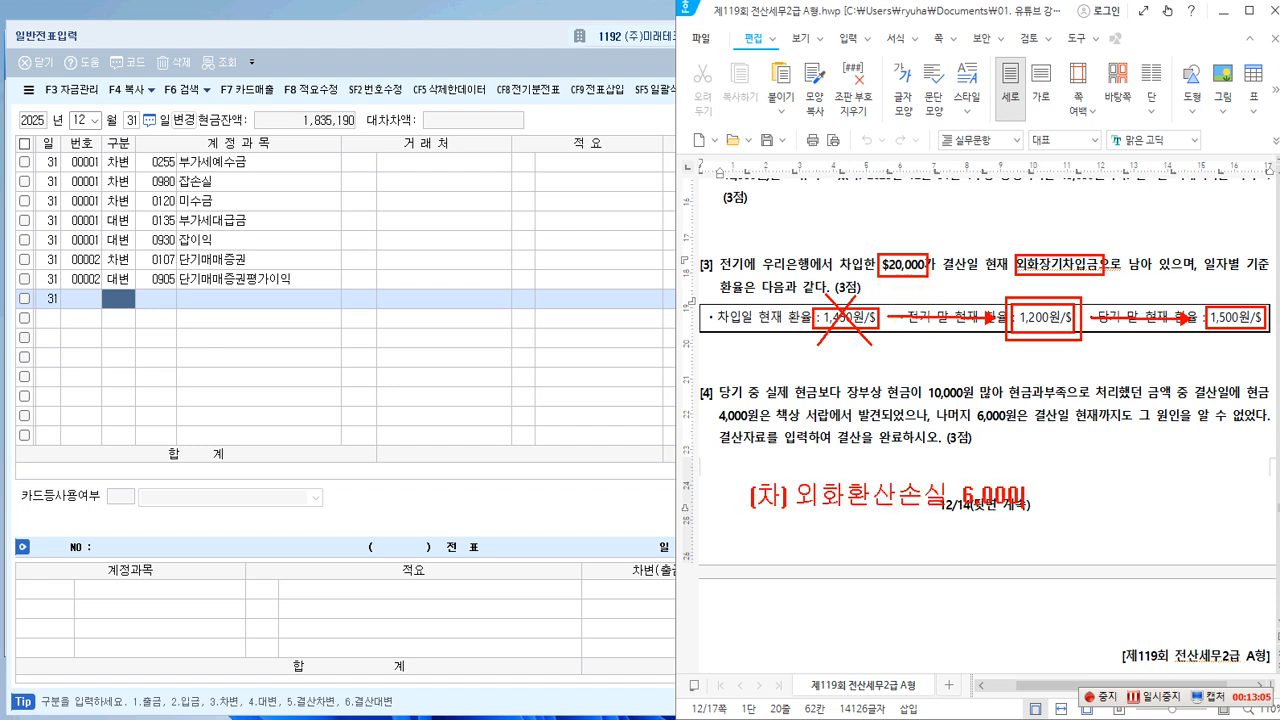
{"action": "type", "text": ",000 (ㄷ"}
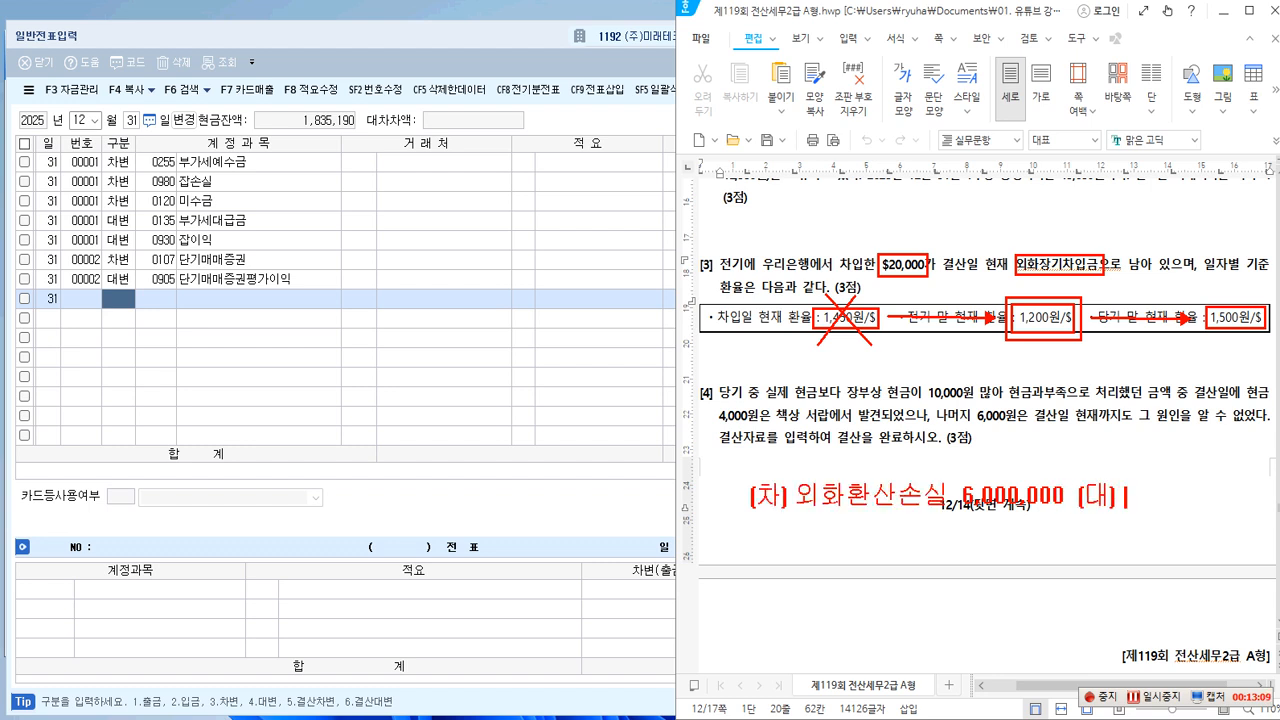
Complete the note's credit side with (대) 외화장기차입금, (..) as the counterparty placeholder and the amount 6,000,000, and leave annotation mode
{"action": "type", "text": "ㅐ) 외화장기"}
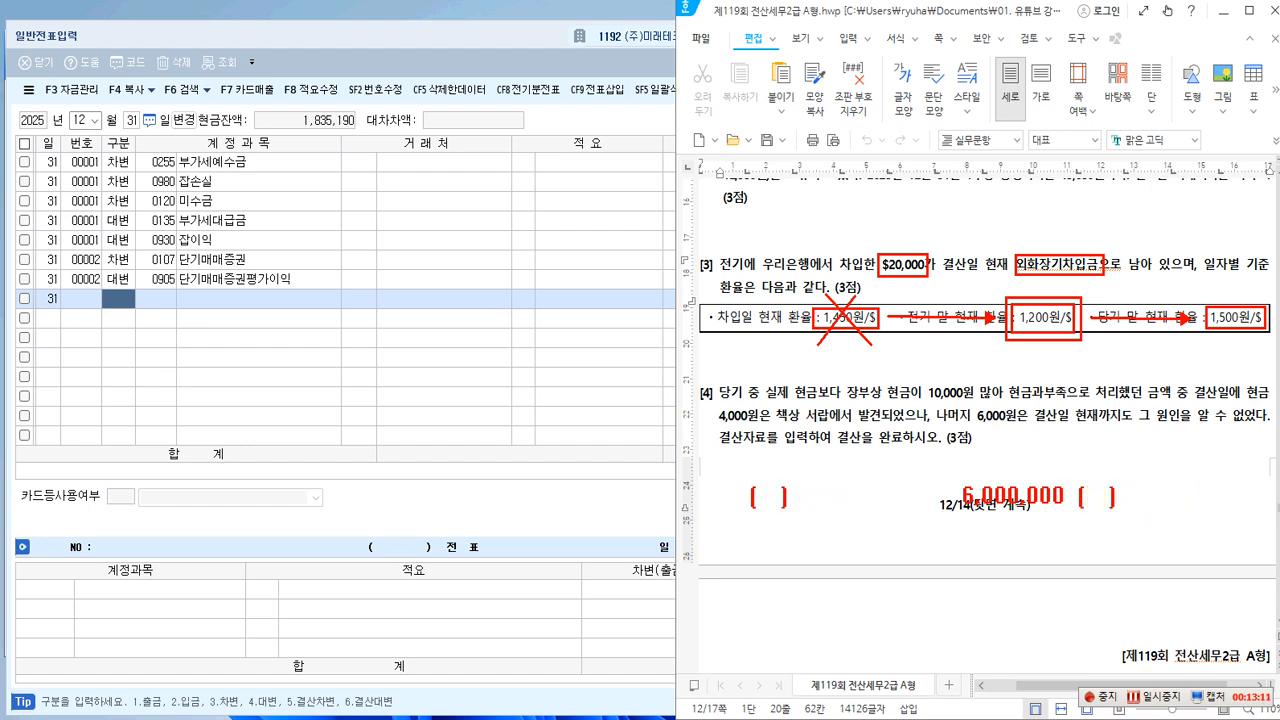
{"action": "type", "text": "ㅊㅏ이"}
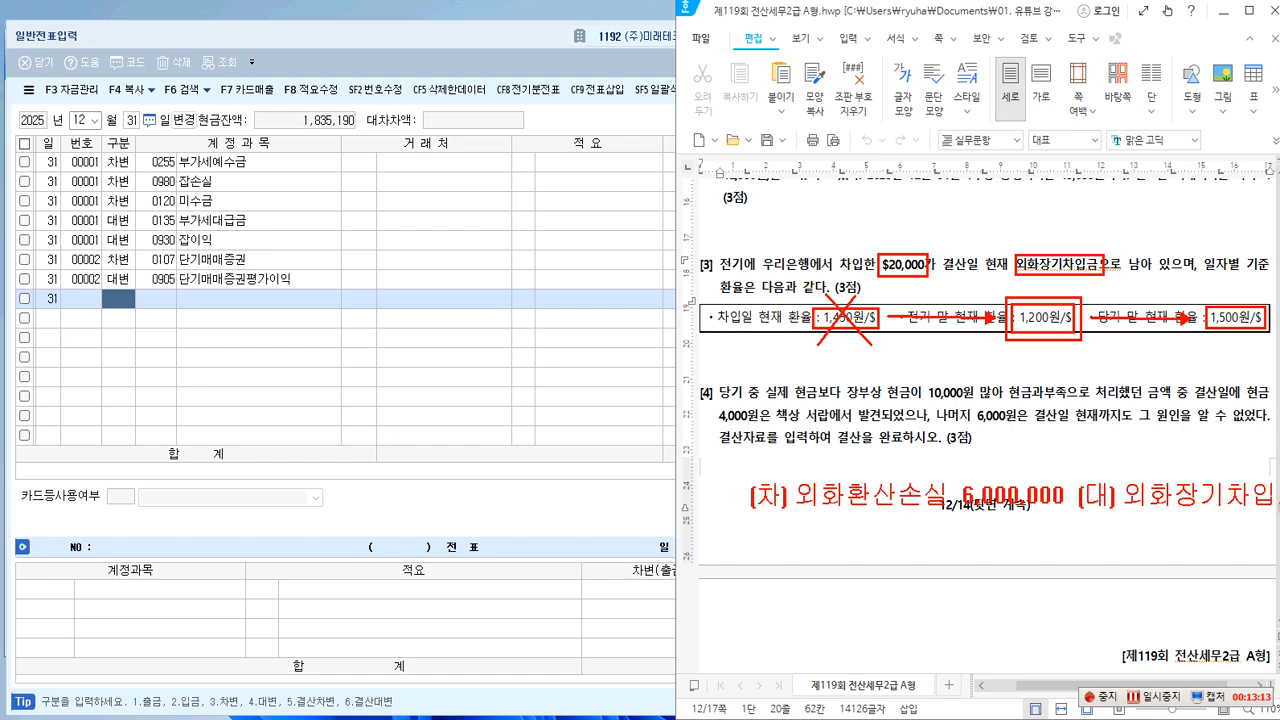
{"action": "key", "text": "Escape"}
{"action": "type", "text": ",000,000"}
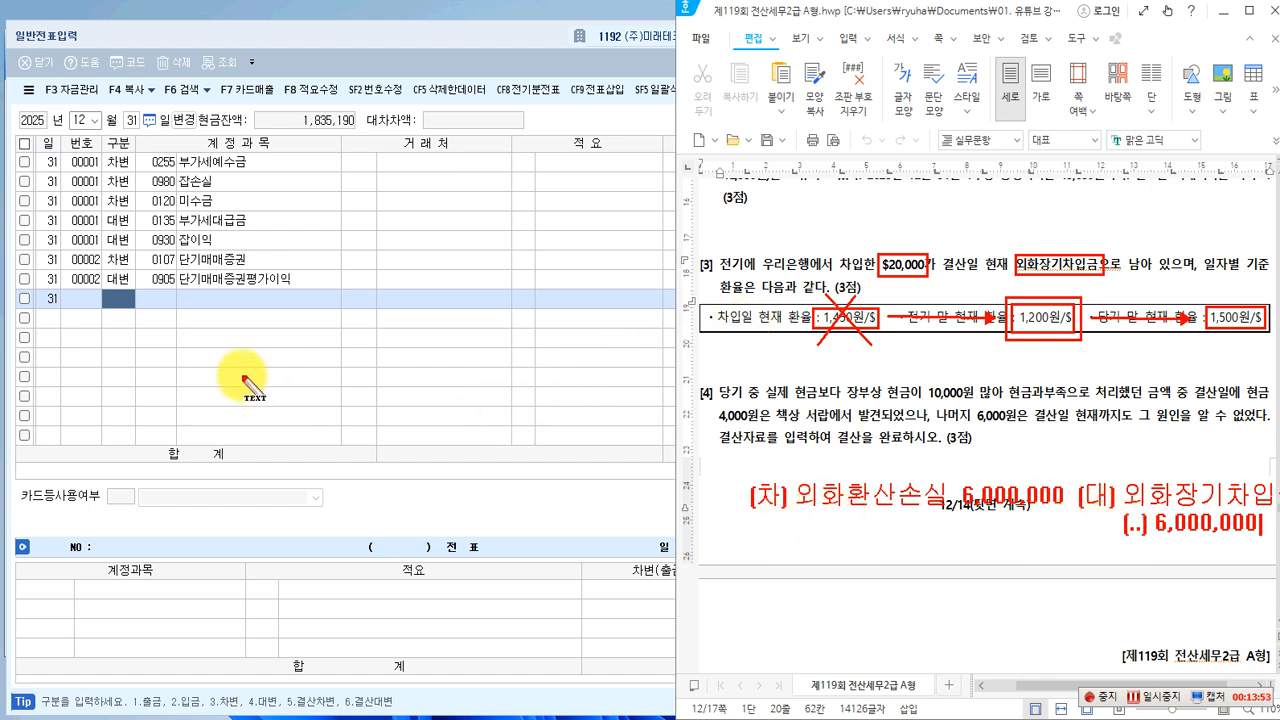
{"action": "key", "text": "Escape"}
Start a debit (차변) line in the next empty voucher row for the 31st, with account 0955 외화환산손실
{"action": "left_click", "coordinate": [118, 303]}
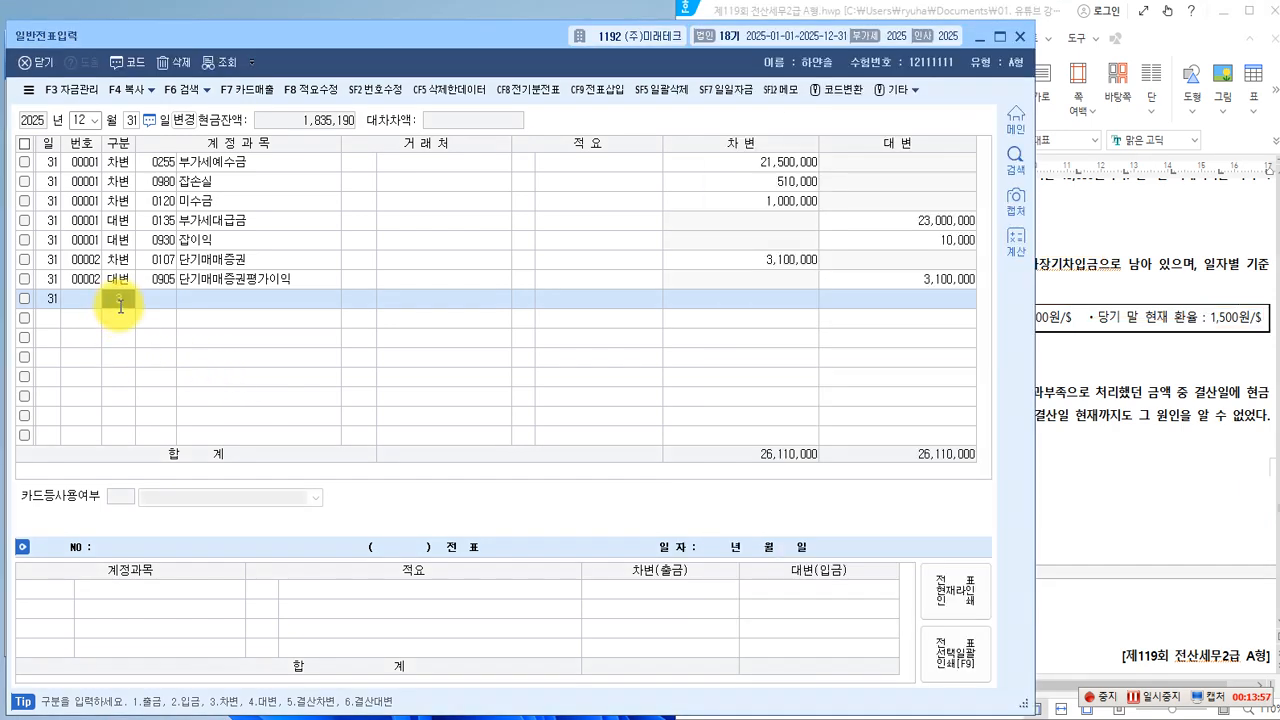
{"action": "key", "text": "3"}
{"action": "key", "text": "F2"}
{"action": "type", "text": "ㅇ"}
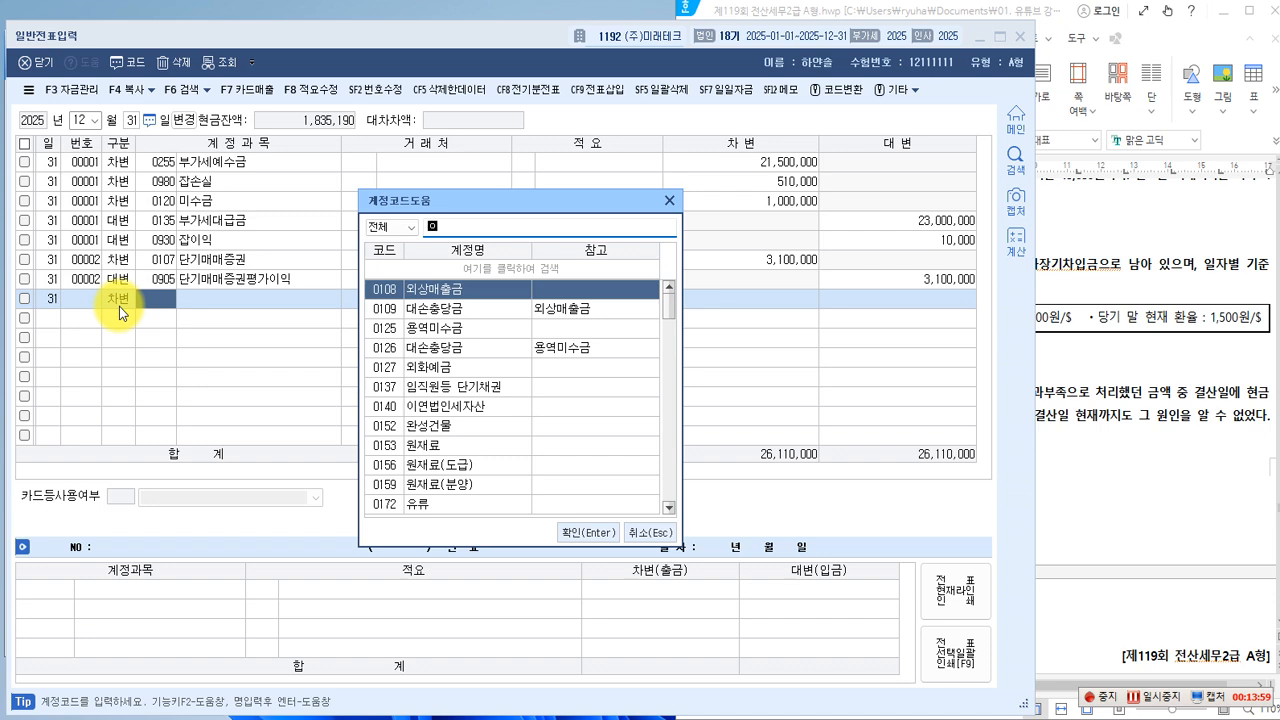
{"action": "type", "text": "ㅗ"}
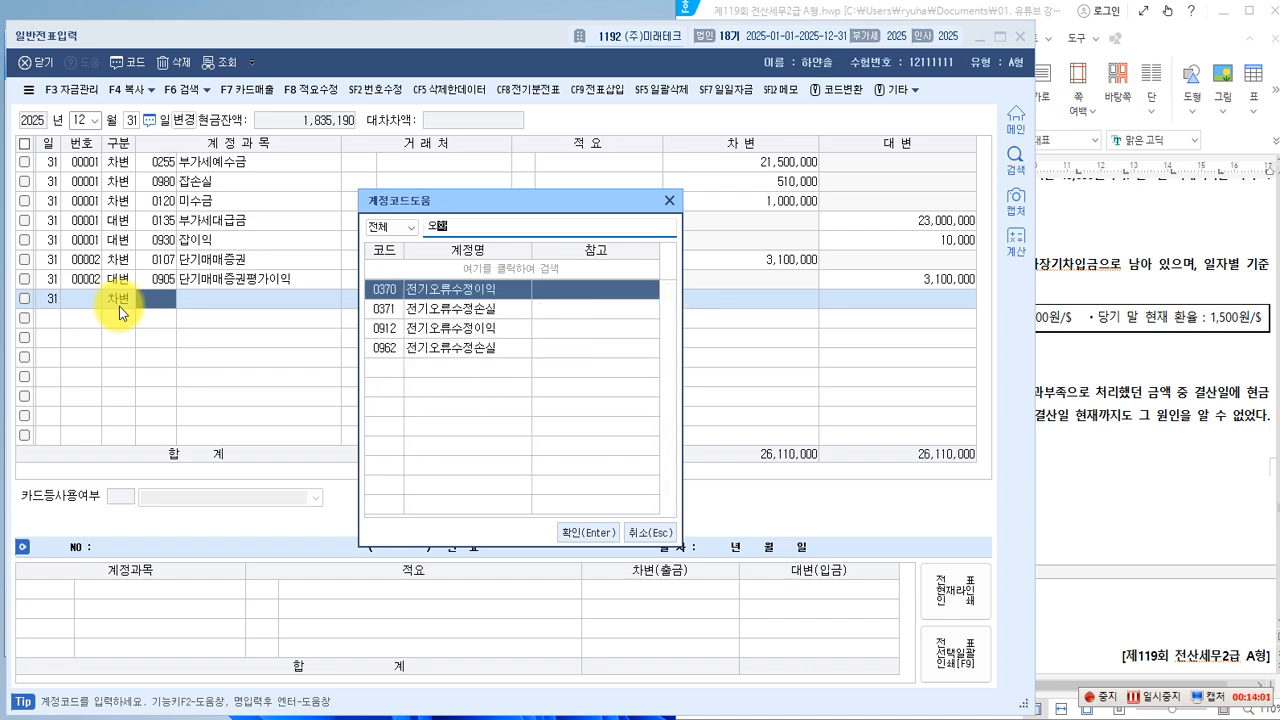
{"action": "type", "text": "ㅣ화"}
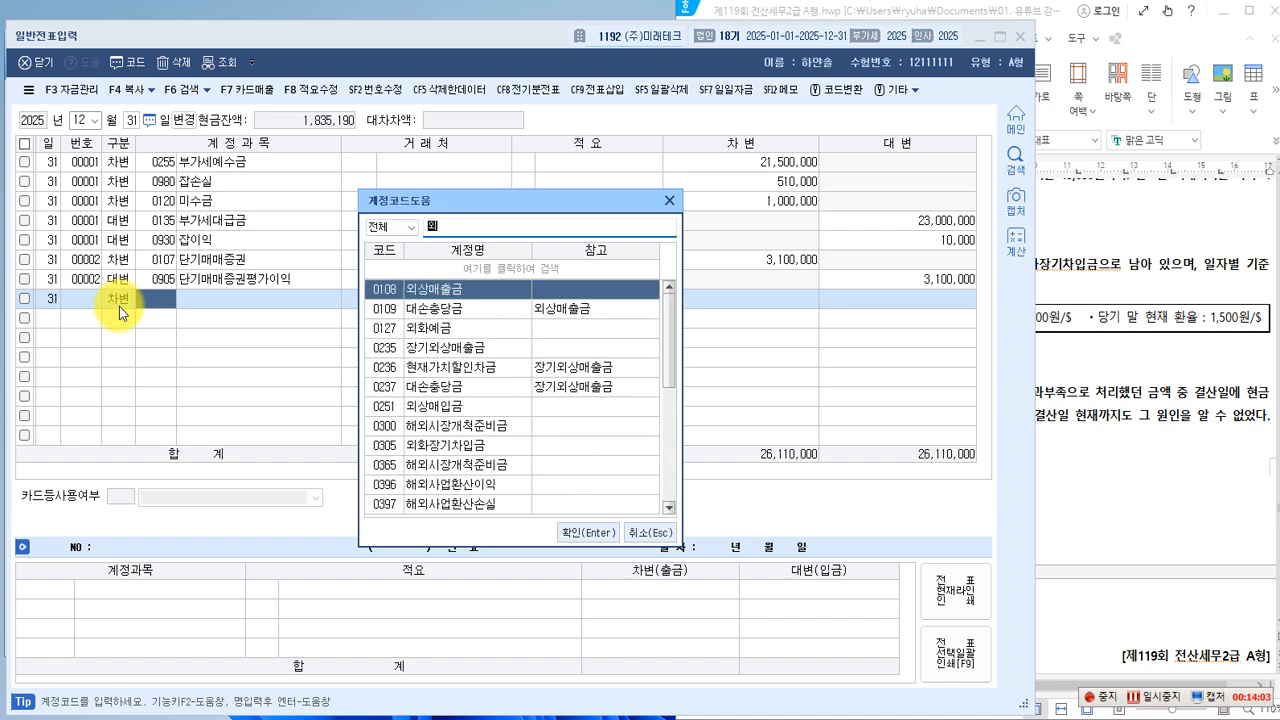
{"action": "type", "text": "환"}
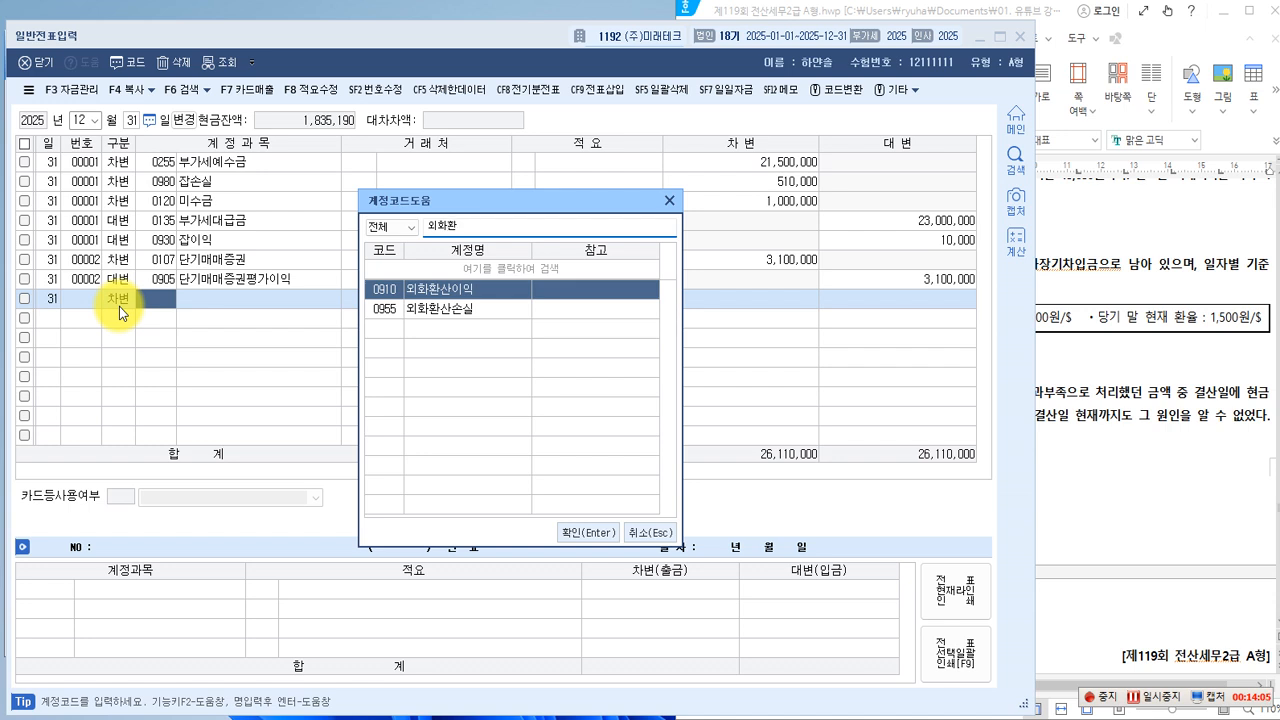
{"action": "key", "text": "Down"}
{"action": "key", "text": "Return"}
Leave the 외화환산손실 line's counterparty and description blank and set its debit amount to 6,000,000
{"action": "key", "text": "Return"}
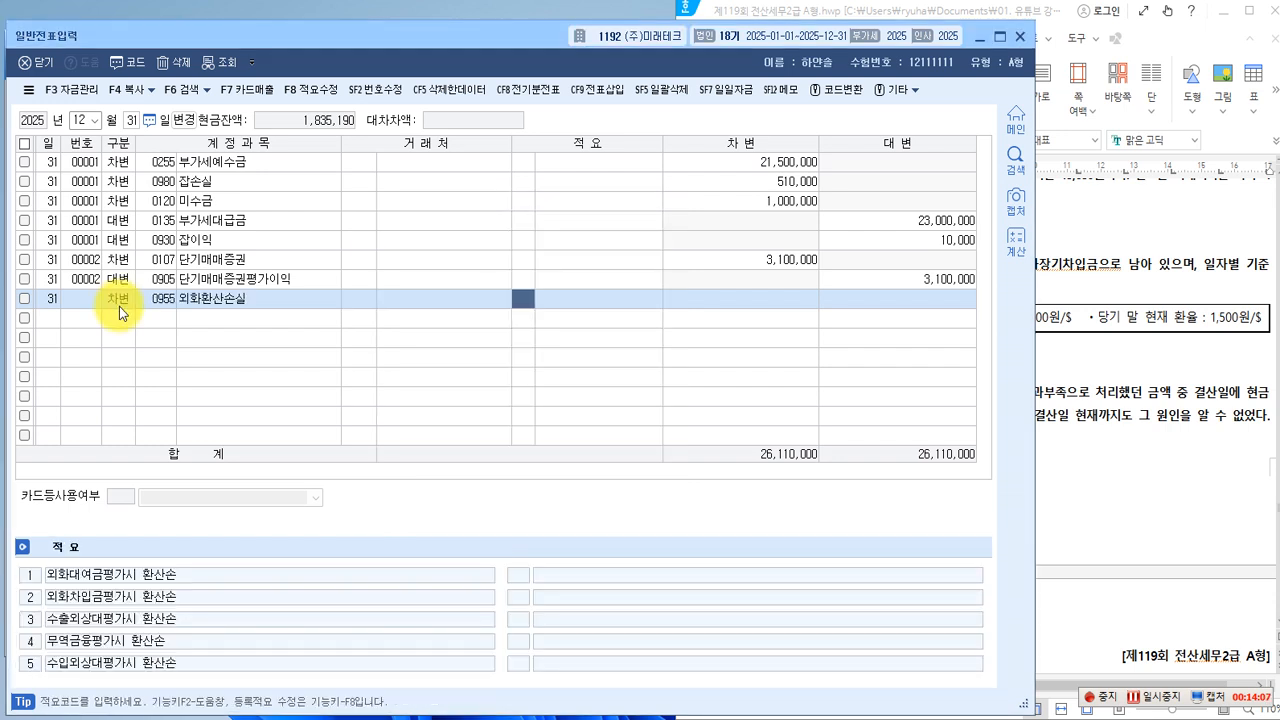
{"action": "key", "text": "Return"}
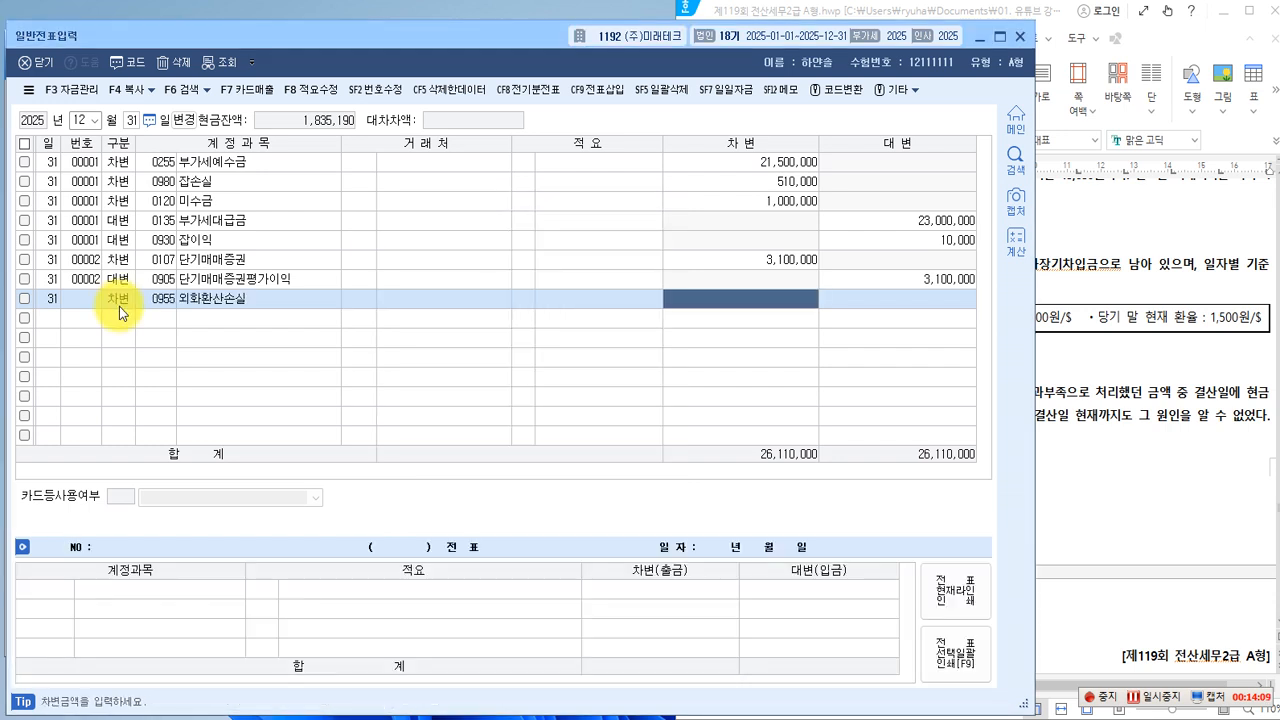
{"action": "type", "text": "6,000,000"}
{"action": "key", "text": "Return"}
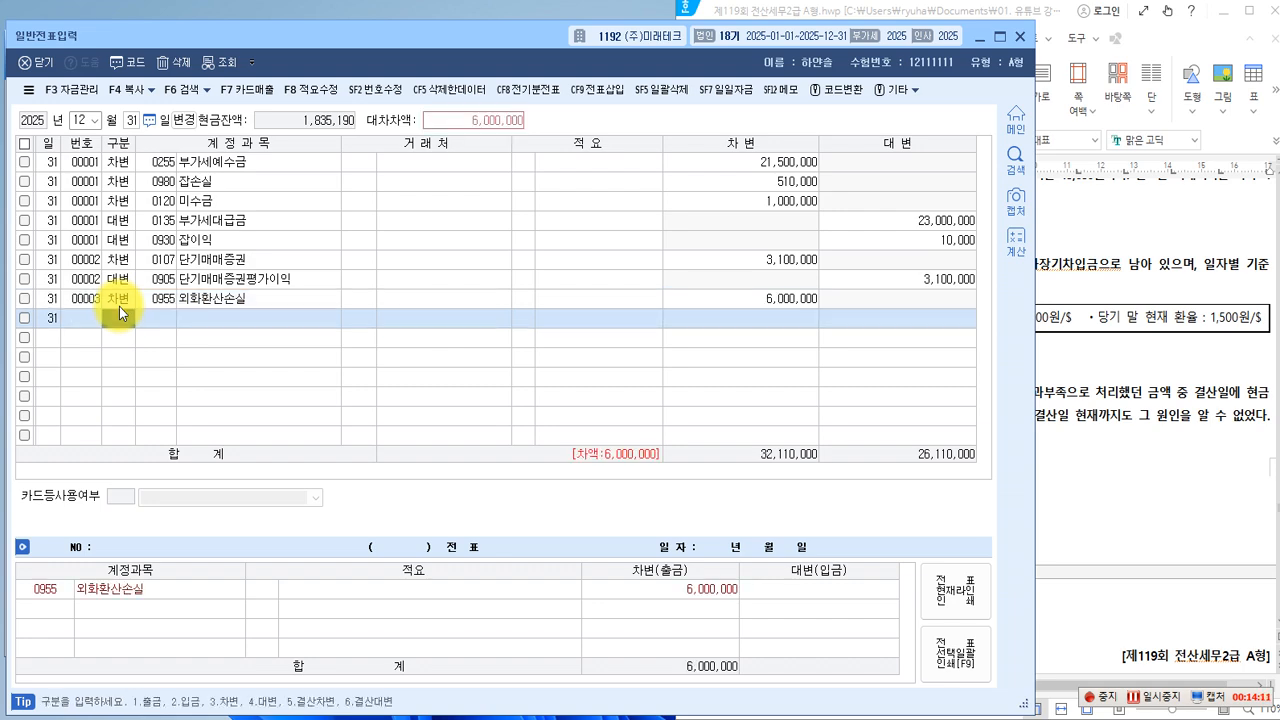
Add a credit (대변) line to the voucher with account 0305 외화장기차입금
{"action": "key", "text": "F2"}
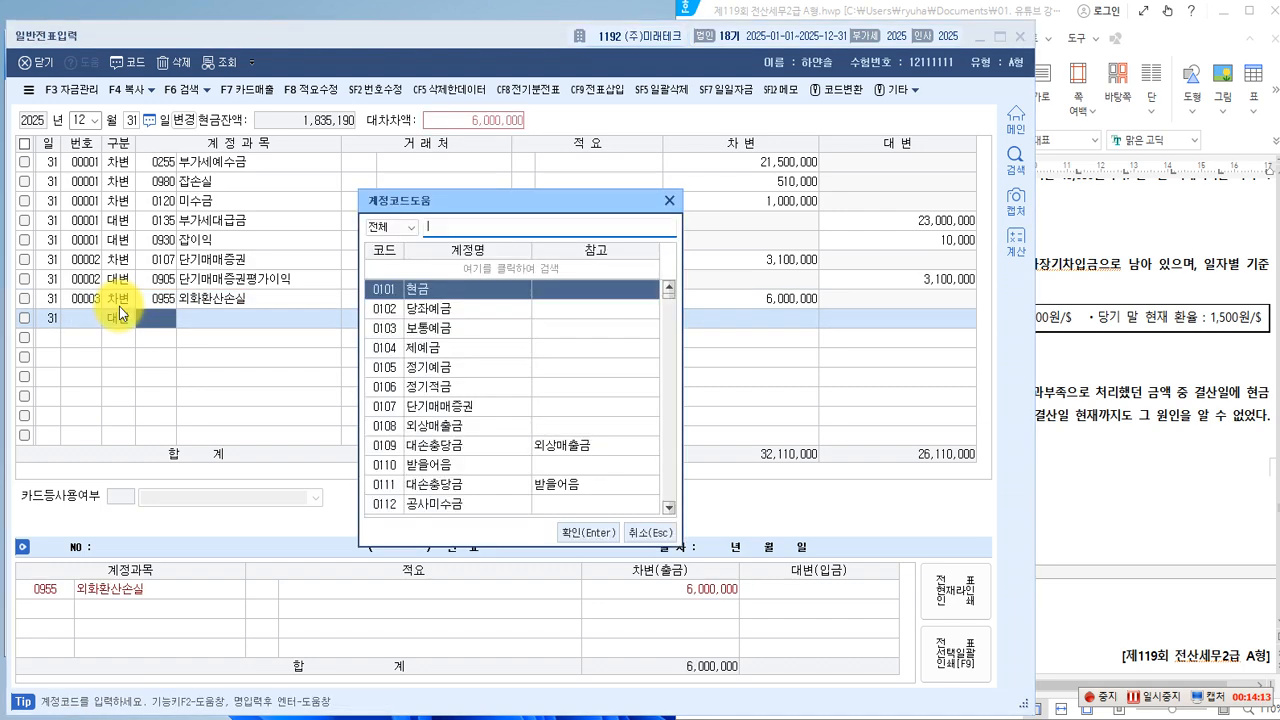
{"action": "type", "text": "외화"}
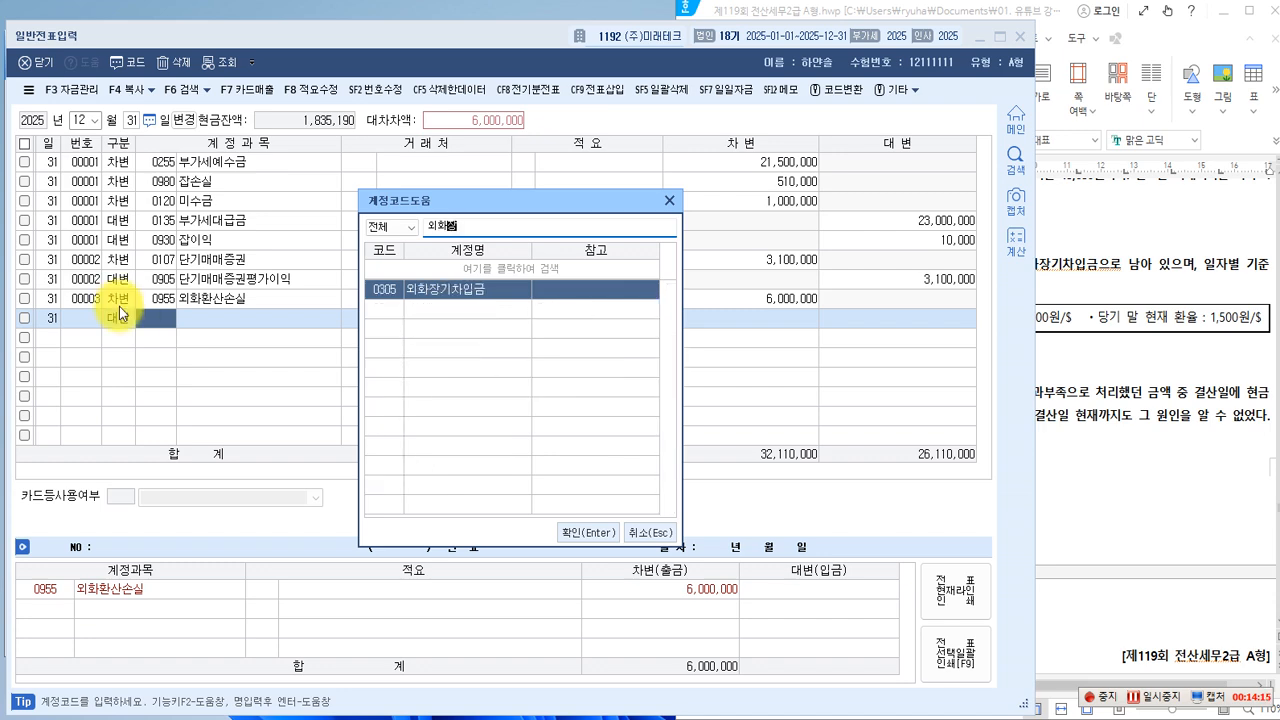
{"action": "type", "text": "장"}
{"action": "key", "text": "Return"}
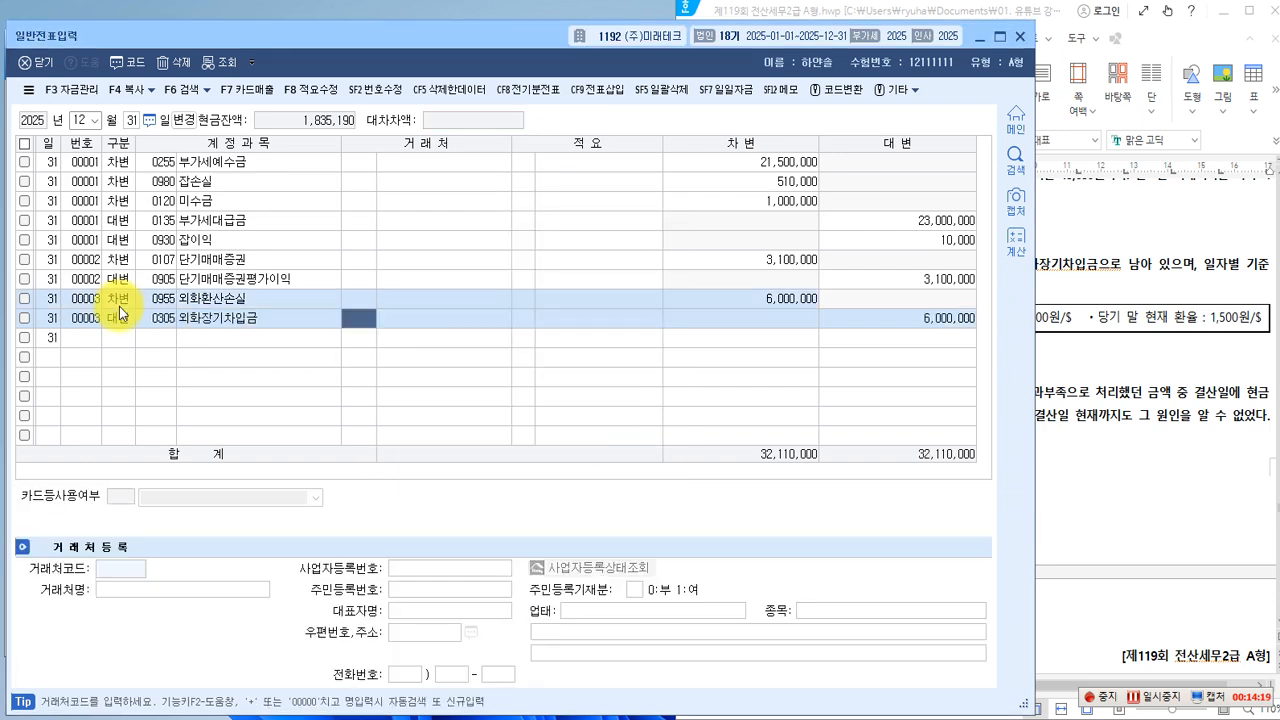
Assign counterparty 98003 우리은행 to the 외화장기차입금 line, leave the description blank and accept the credit amount of 6,000,000
{"action": "key", "text": "F2"}
{"action": "type", "text": "우리"}
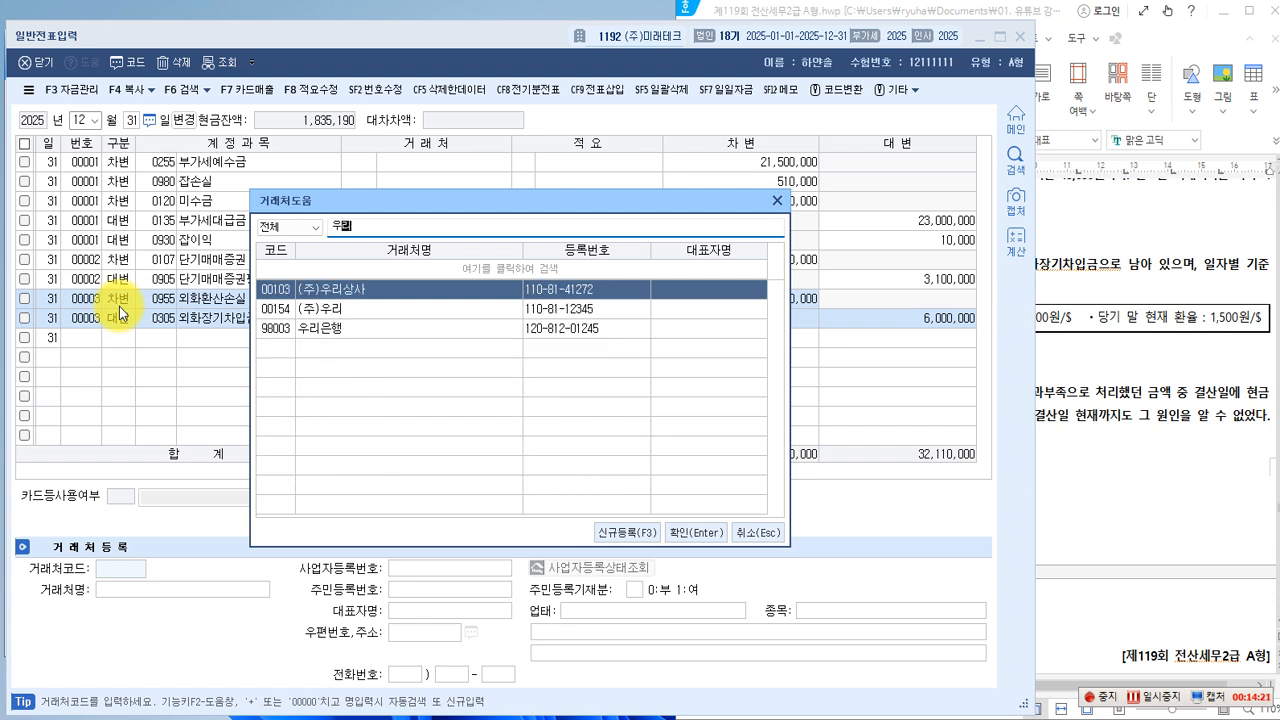
{"action": "key", "text": "Down"}
{"action": "key", "text": "Down"}
{"action": "key", "text": "Return"}
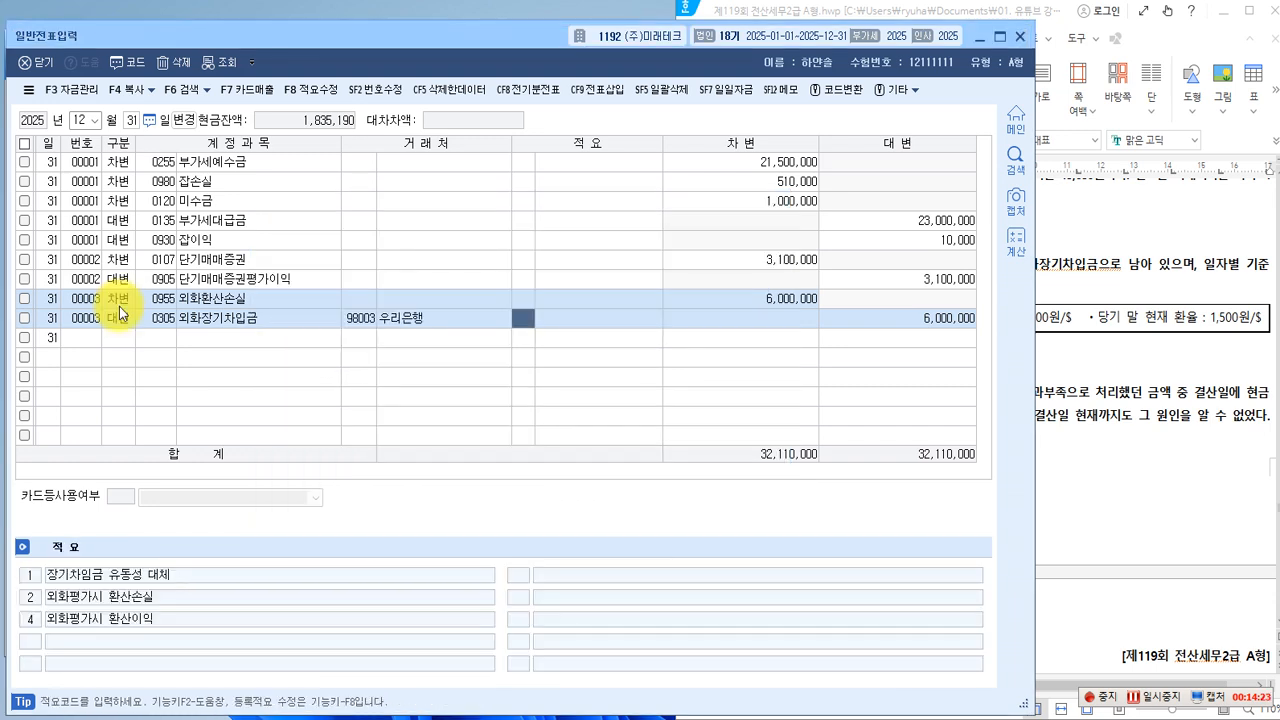
{"action": "key", "text": "Return"}
{"action": "key", "text": "Return"}
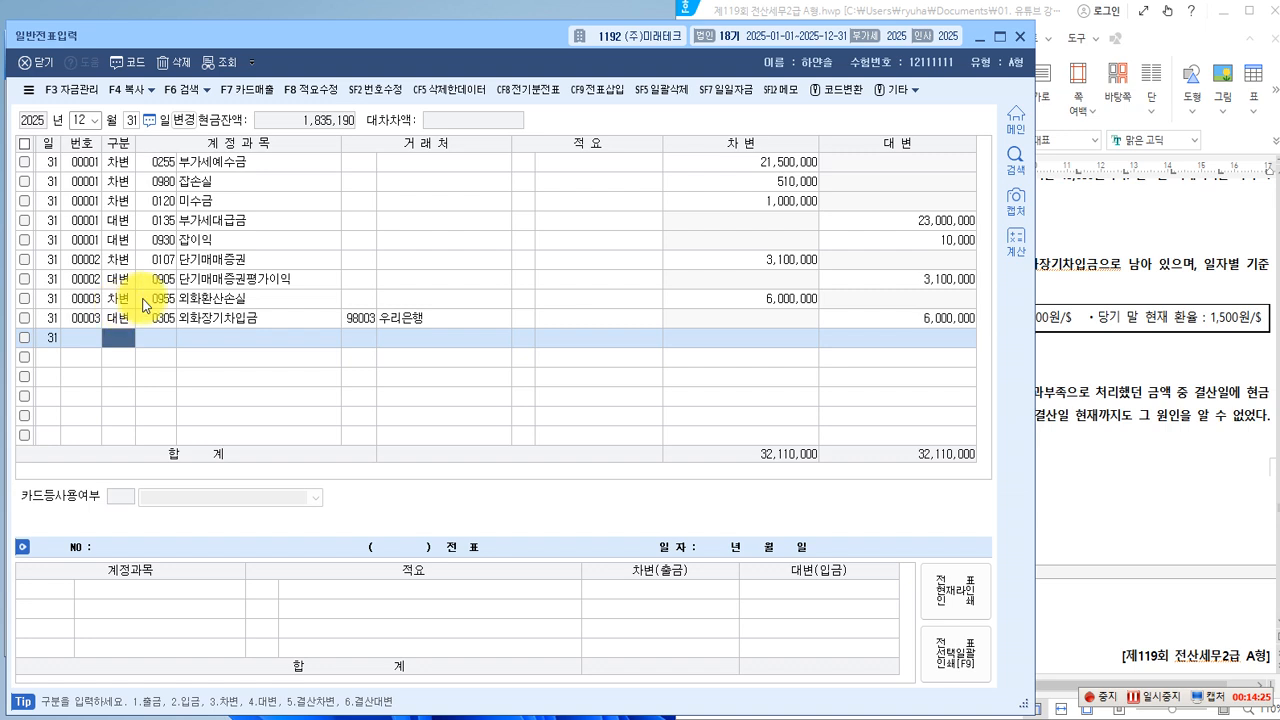
Write the two terms 외화환산손실 and 외환차손 as separate red text lines below the voucher entries
{"action": "left_click", "coordinate": [867, 318]}
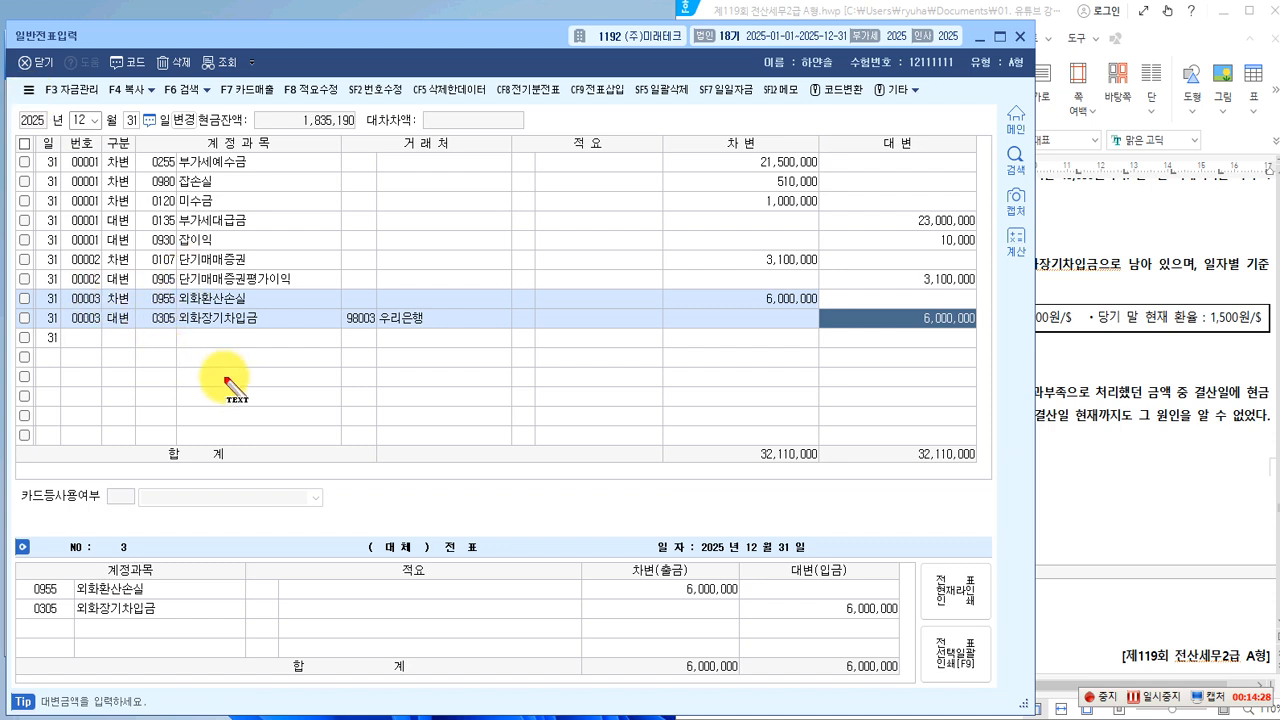
{"action": "left_click", "coordinate": [307, 395]}
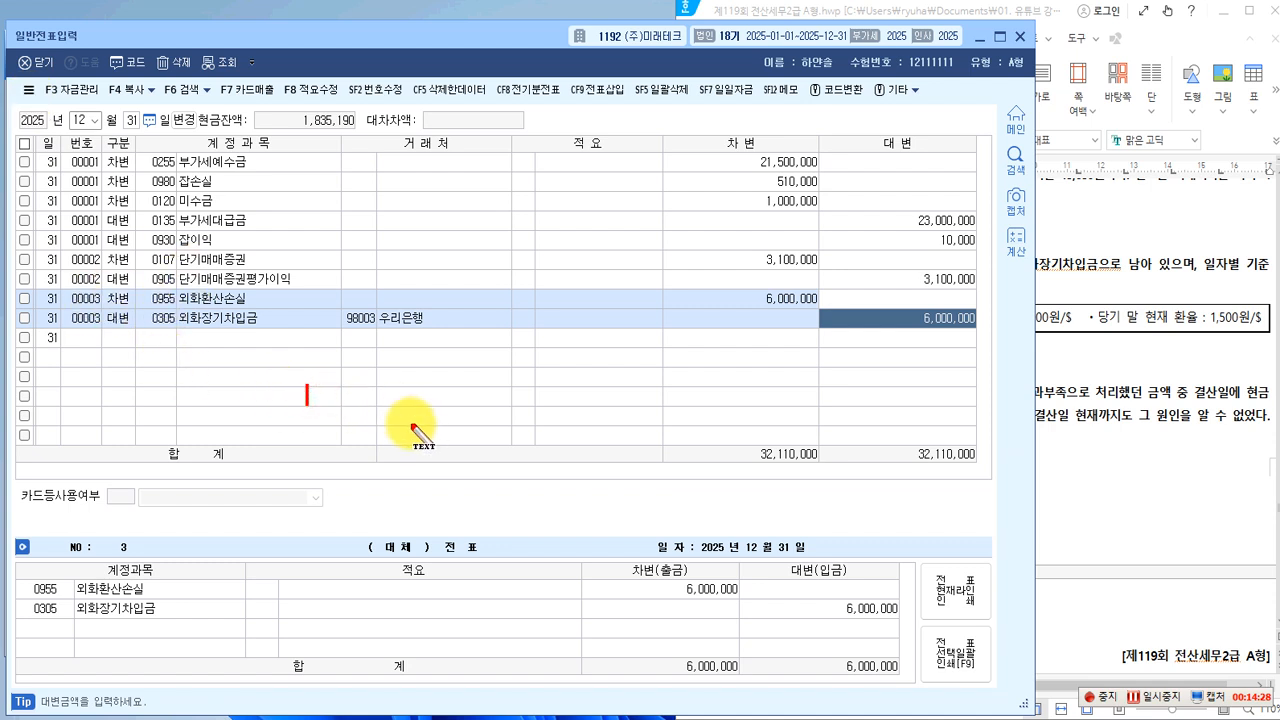
{"action": "type", "text": "외화화"}
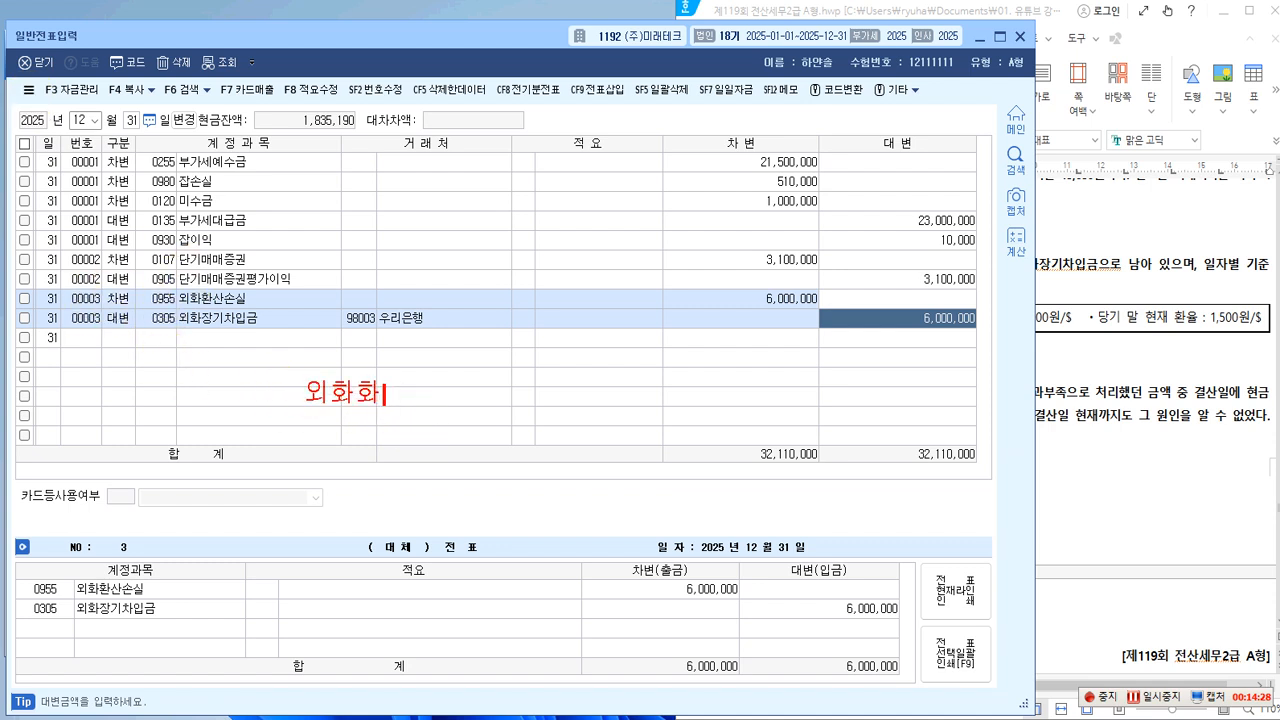
{"action": "type", "text": "ㄴ산손ㅅ"}
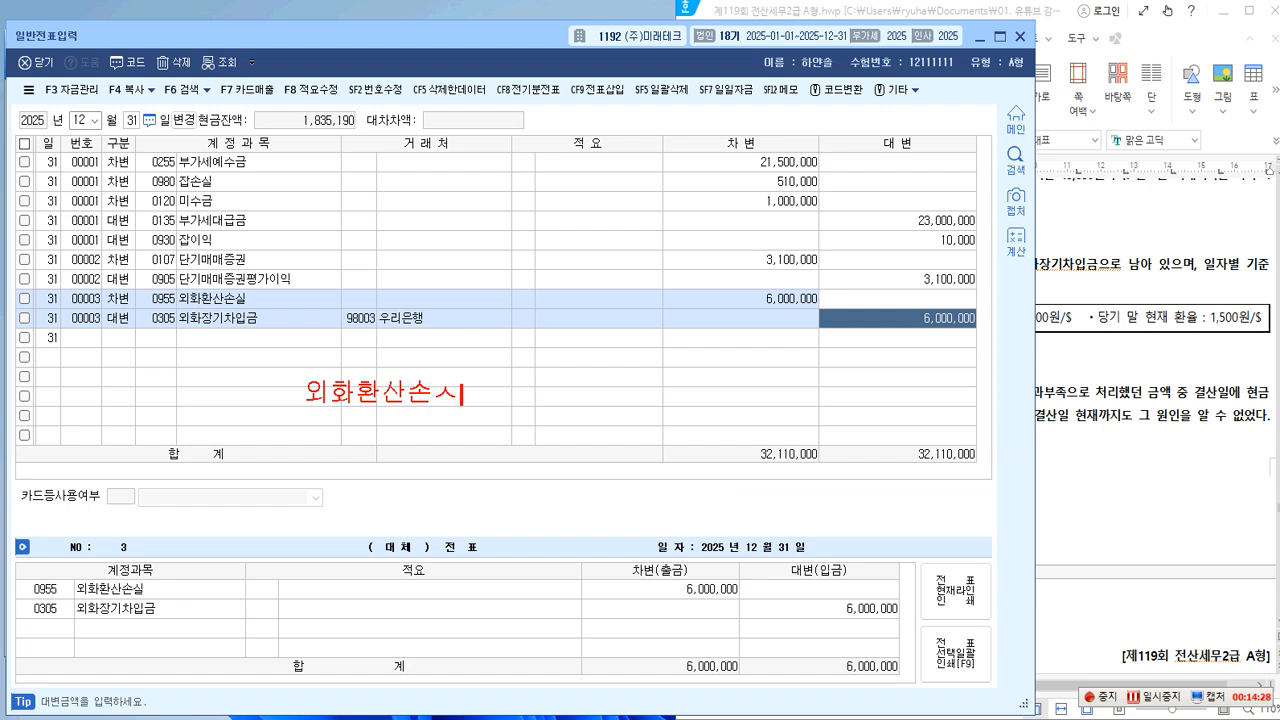
{"action": "type", "text": "ㅣㄹ"}
{"action": "key", "text": "Return"}
{"action": "type", "text": "외환차손"}
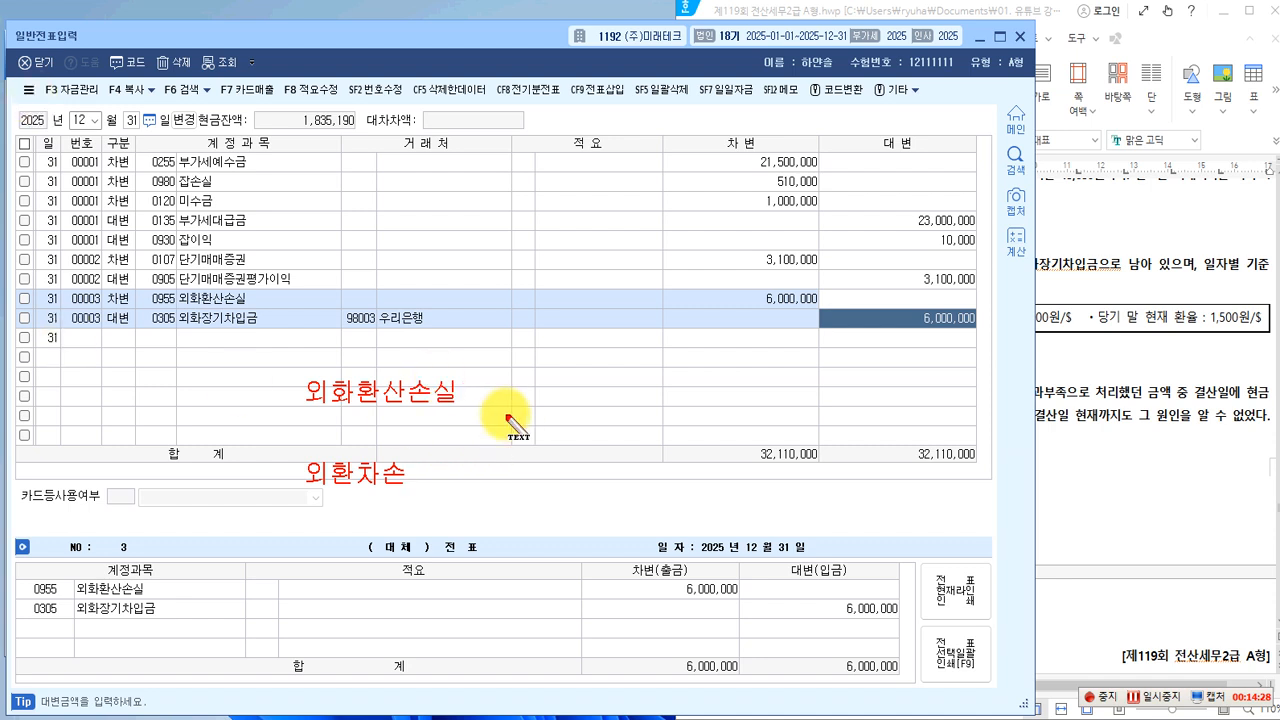
Extend the red 외화환산손실 line with the explanation "-> 12.31. 평가...."
{"action": "type", "text": "-"}
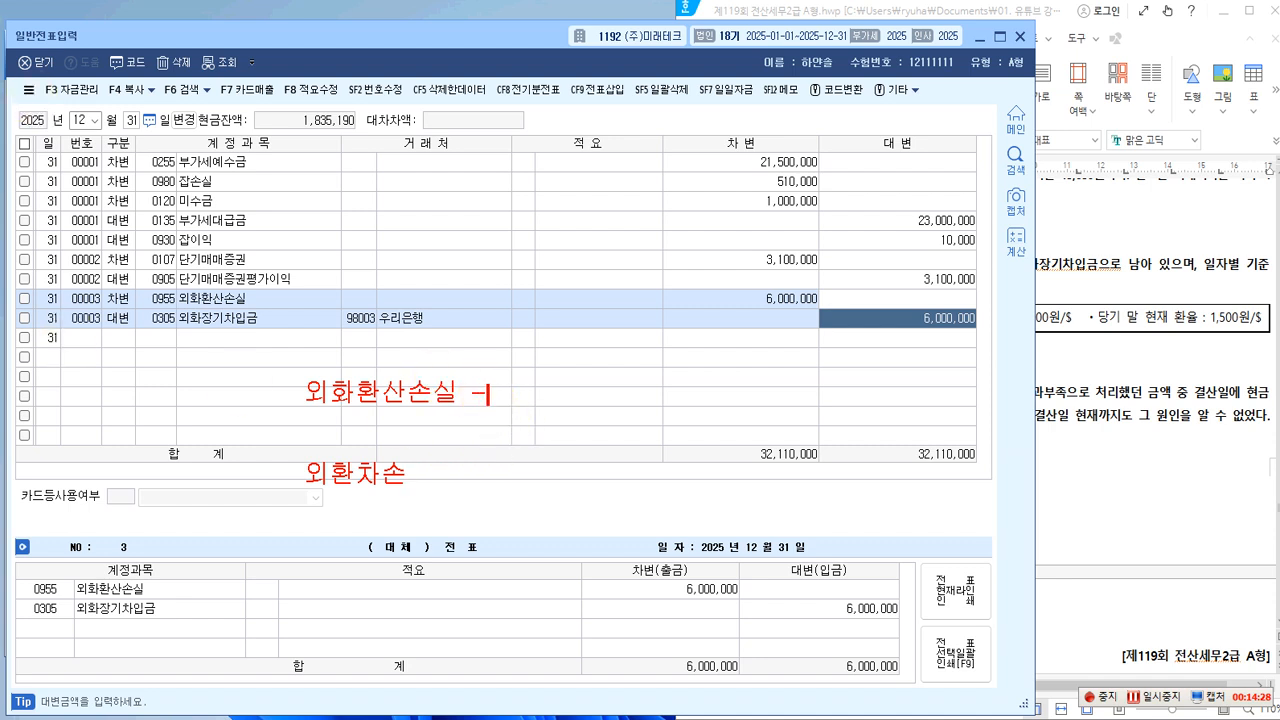
{"action": "type", "text": "> 12.31. vu"}
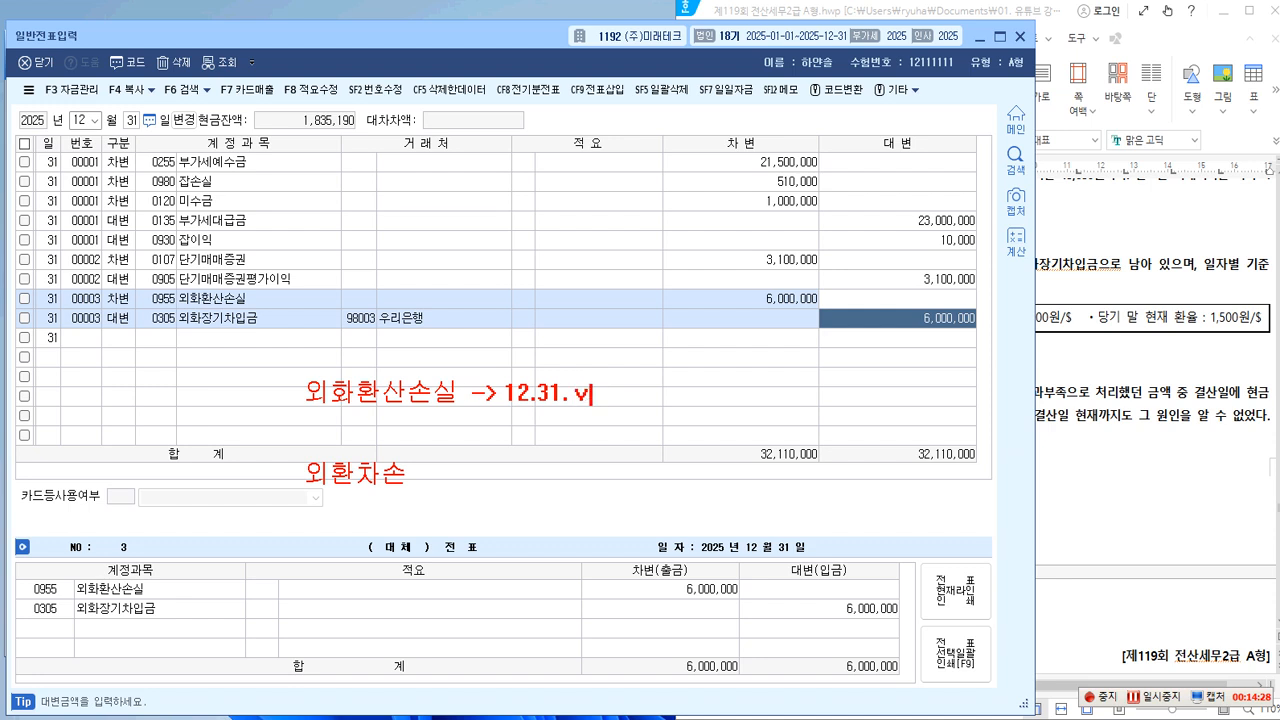
{"action": "key", "text": "BackSpace"}
{"action": "key", "text": "Hangul"}
{"action": "type", "text": "ㅍㅓㅇㅏ"}
{"action": "key", "text": "BackSpace"}
{"action": "type", "text": "ㄱ"}
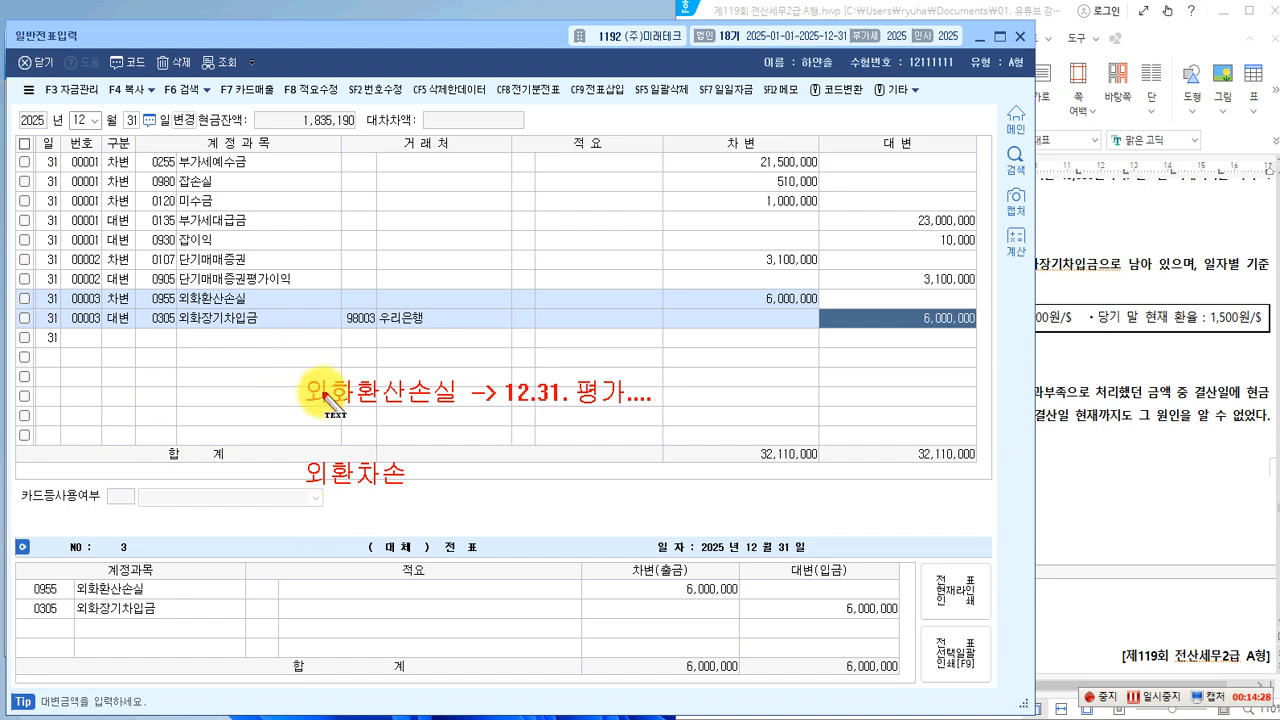
Extend the 외환차손 line with "-> 실제 거래시점 환율....." and box both 외화환산손실 and 외환차손 in red
{"action": "left_click", "coordinate": [428, 476]}
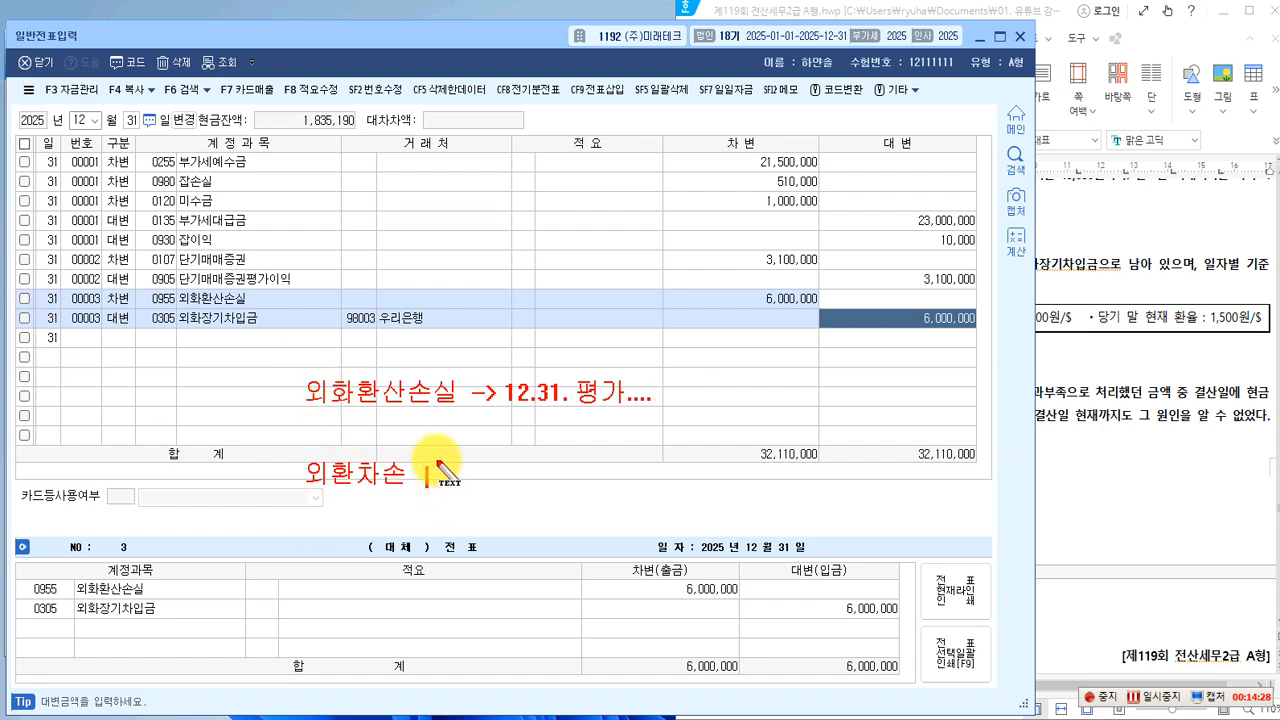
{"action": "type", "text": "->"}
{"action": "type", "text": "실제 거래"}
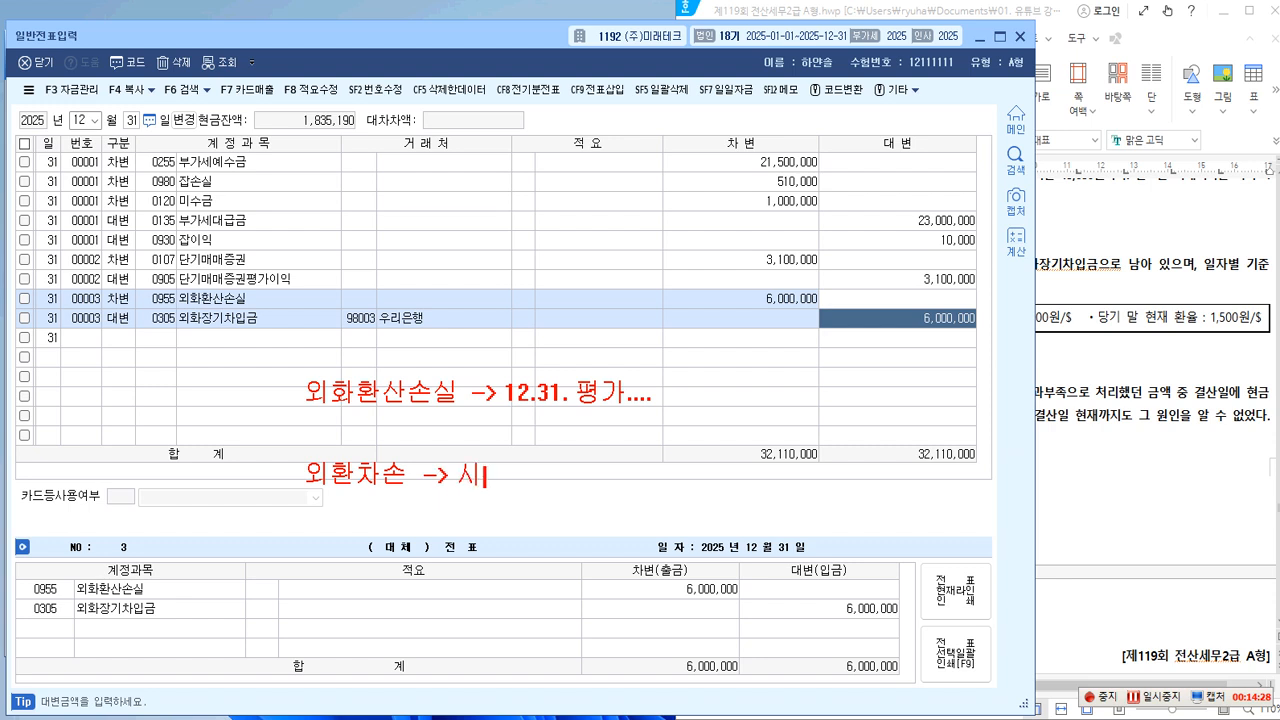
{"action": "type", "text": "시점 화"}
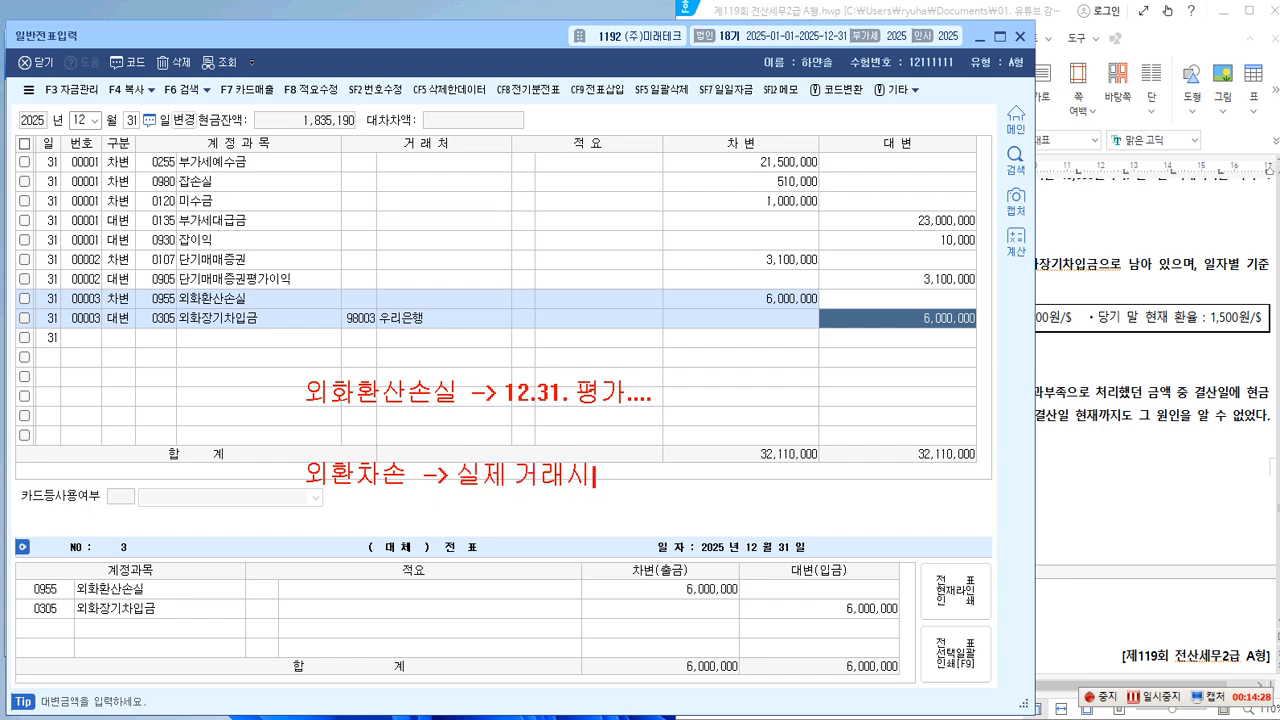
{"action": "type", "text": "환율....."}
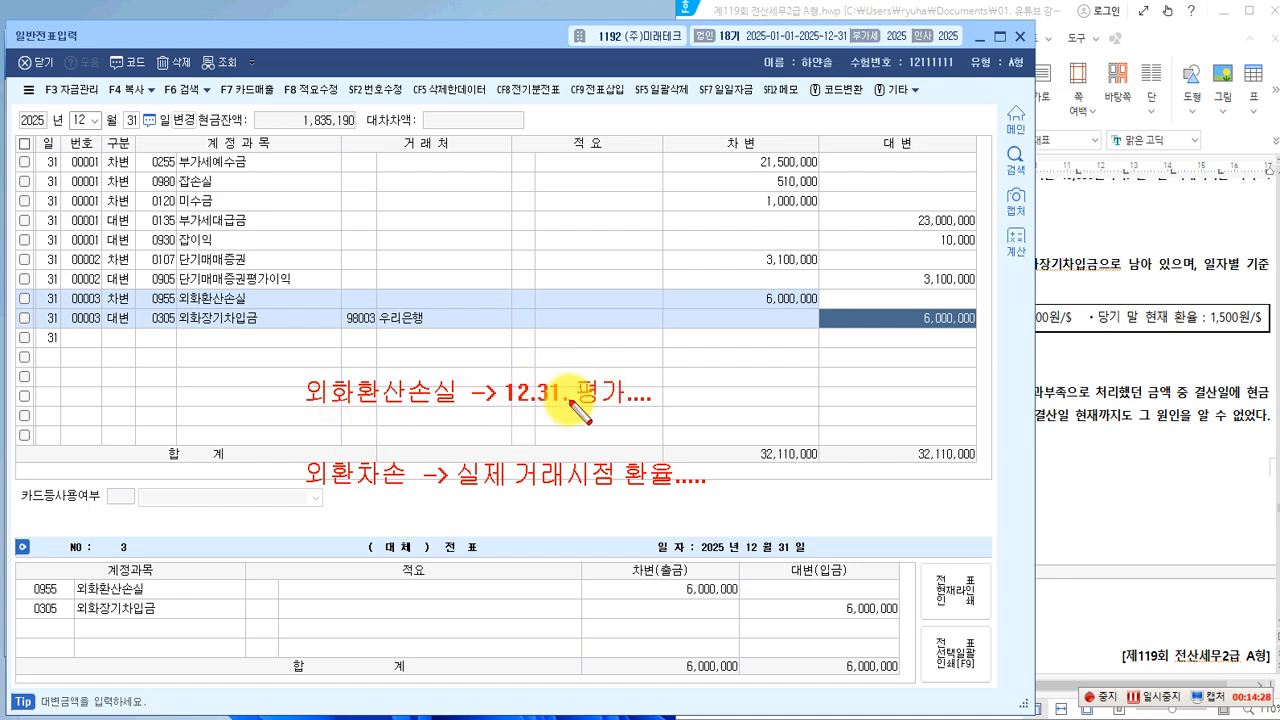
{"action": "mouse_move", "coordinate": [298, 375]}
{"action": "left_mouse_down"}
{"action": "mouse_move", "coordinate": [436, 416]}
{"action": "mouse_move", "coordinate": [452, 395]}
{"action": "mouse_move", "coordinate": [464, 412]}
{"action": "left_mouse_up"}
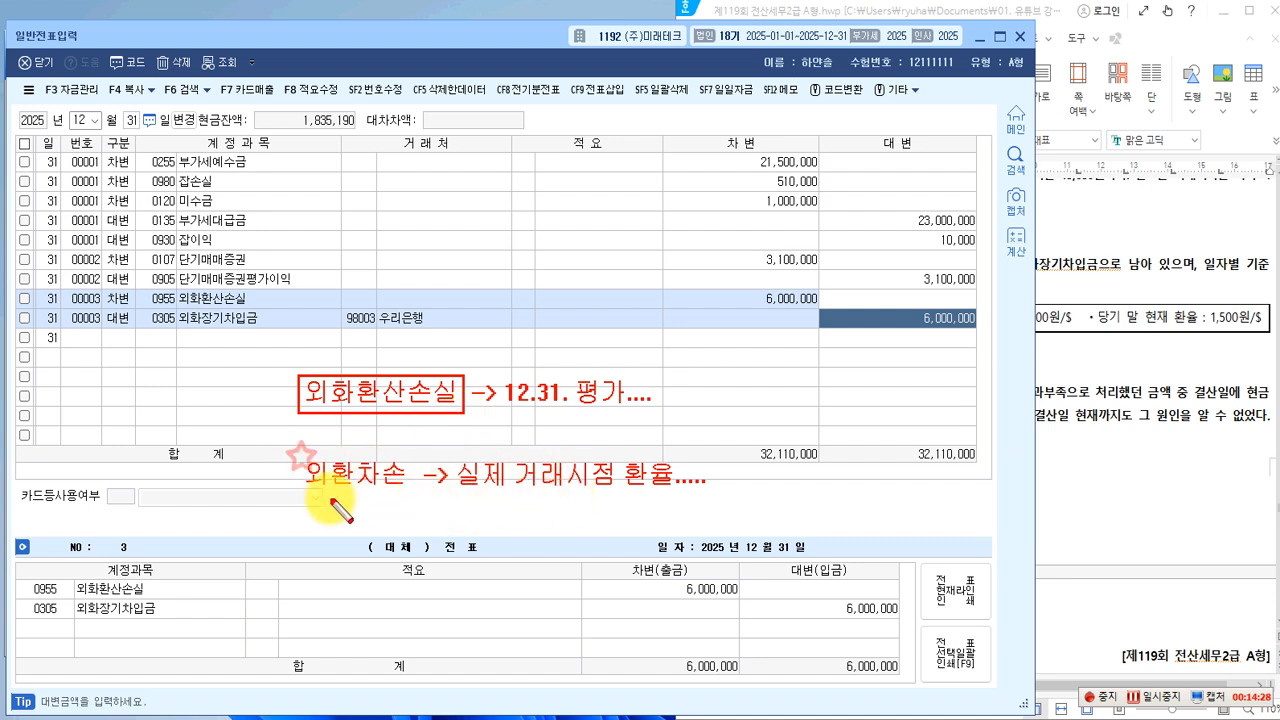
{"action": "left_click_drag", "start_coordinate": [302, 458], "coordinate": [412, 492]}
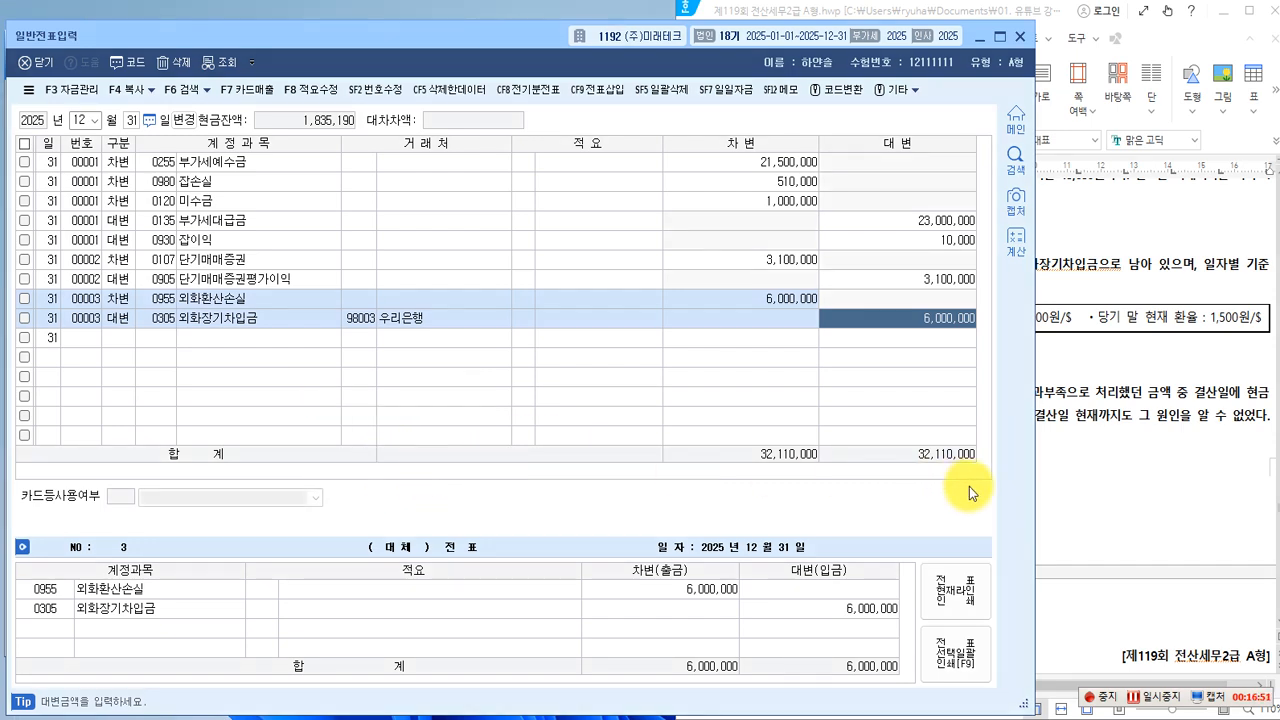
Clear the annotations, switch to the exam document and box 당기, 실제 현금 and 장부상 현금 in question [4] in red
{"action": "left_click", "coordinate": [1083, 540]}
{"action": "scroll", "coordinate": [912, 490], "scroll_direction": "down", "scroll_amount": 2}
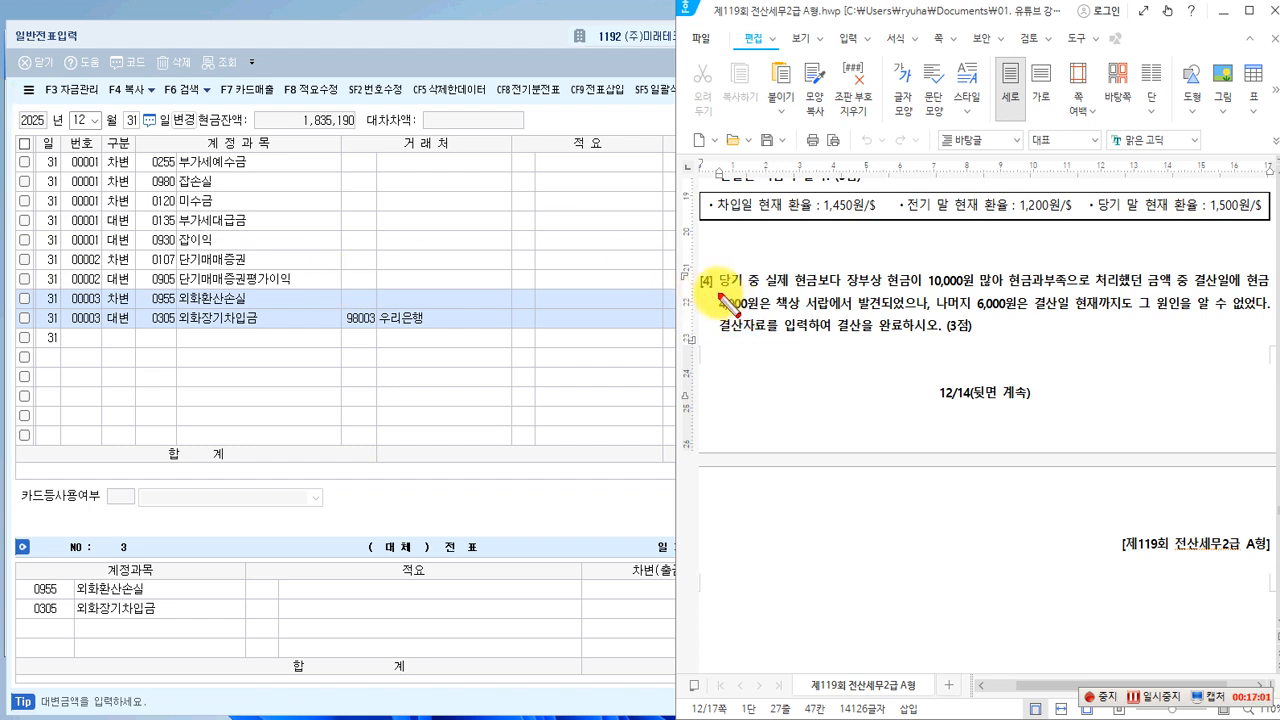
{"action": "mouse_move", "coordinate": [713, 268]}
{"action": "left_mouse_down"}
{"action": "mouse_move", "coordinate": [733, 299]}
{"action": "mouse_move", "coordinate": [757, 292]}
{"action": "left_mouse_up"}
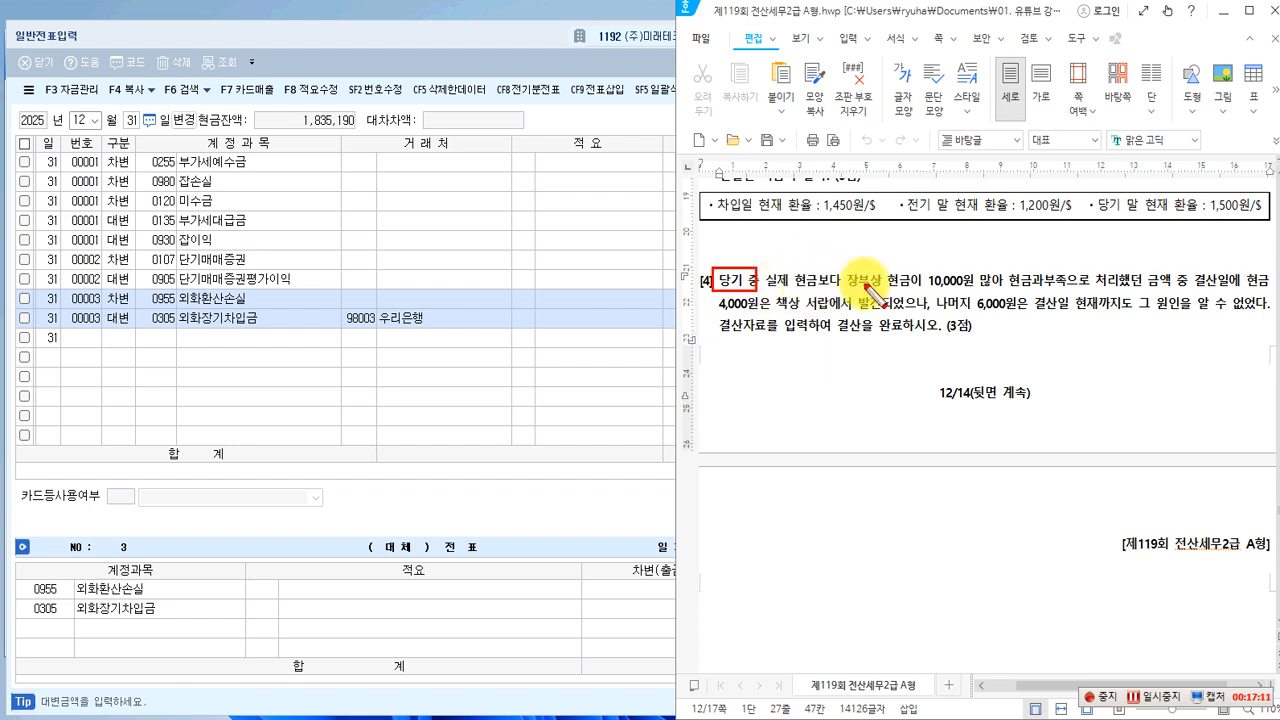
{"action": "mouse_move", "coordinate": [765, 267]}
{"action": "left_mouse_down"}
{"action": "mouse_move", "coordinate": [817, 292]}
{"action": "mouse_move", "coordinate": [913, 294]}
{"action": "left_mouse_up"}
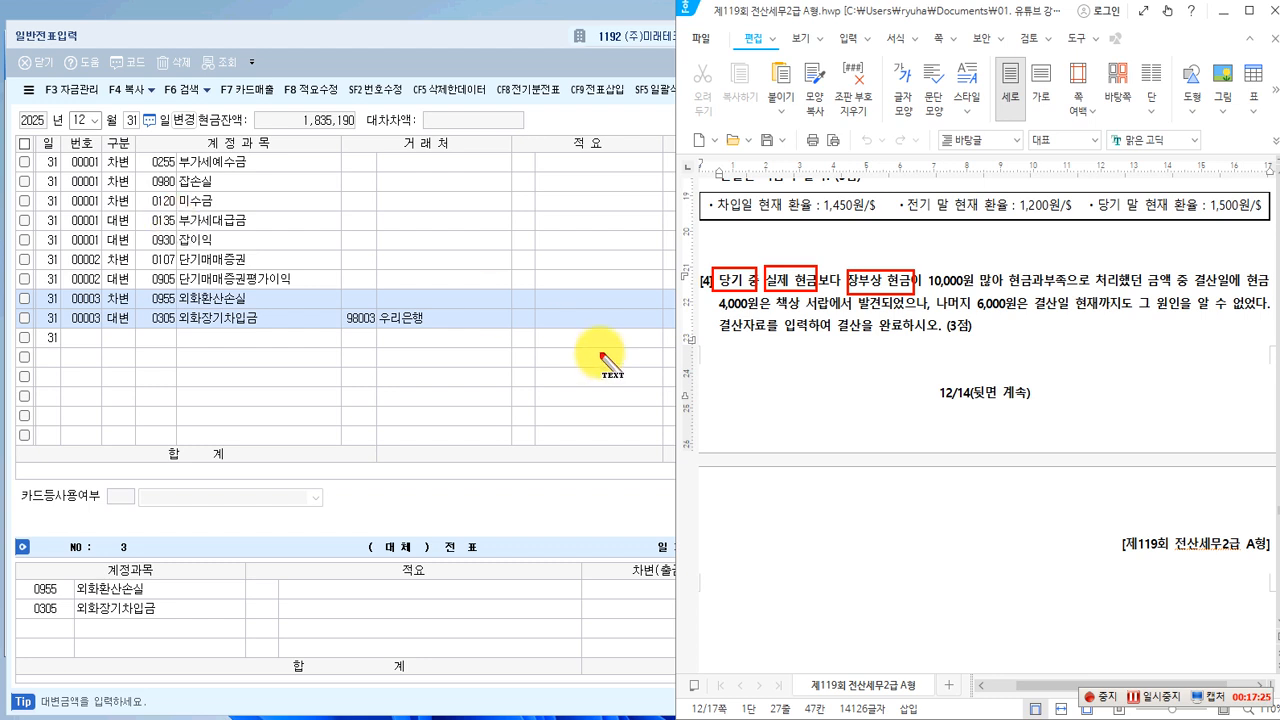
Write a red journal note below question [4]: (차) 현금과부족 10,000 (대) 현금 10,000
{"action": "left_click", "coordinate": [724, 401]}
{"action": "type", "text": "("}
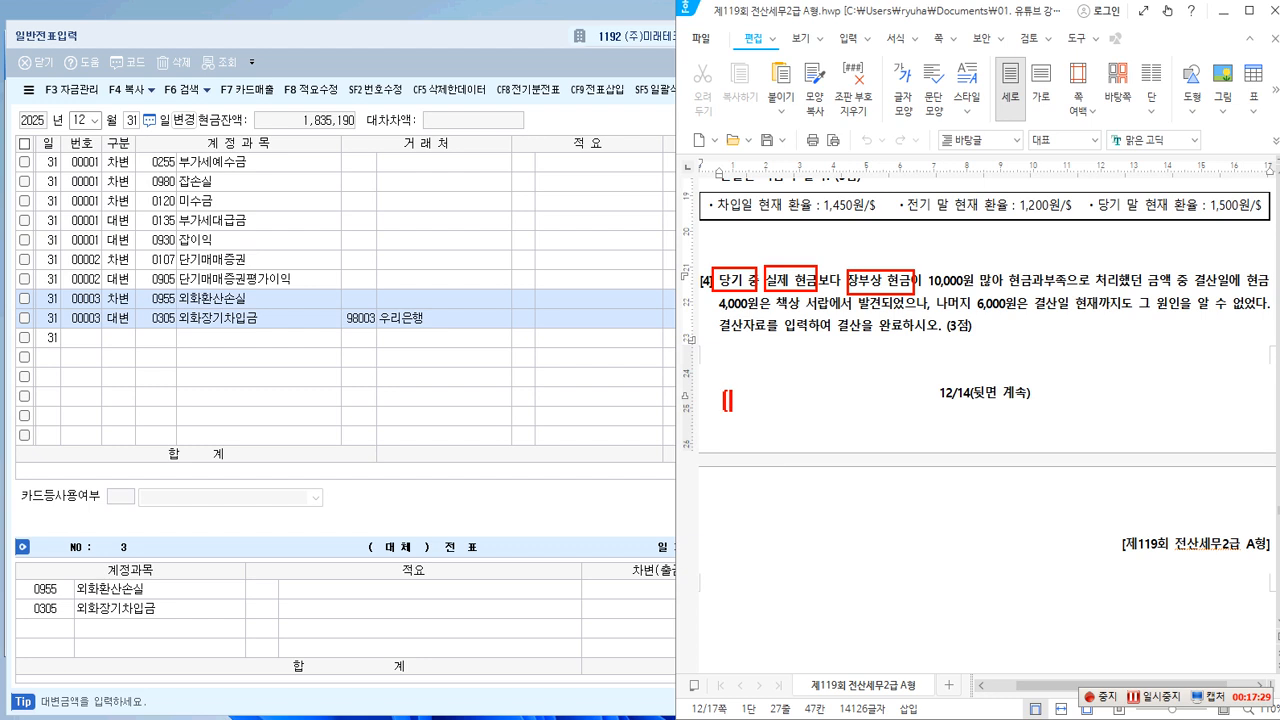
{"action": "type", "text": "차) 혀"}
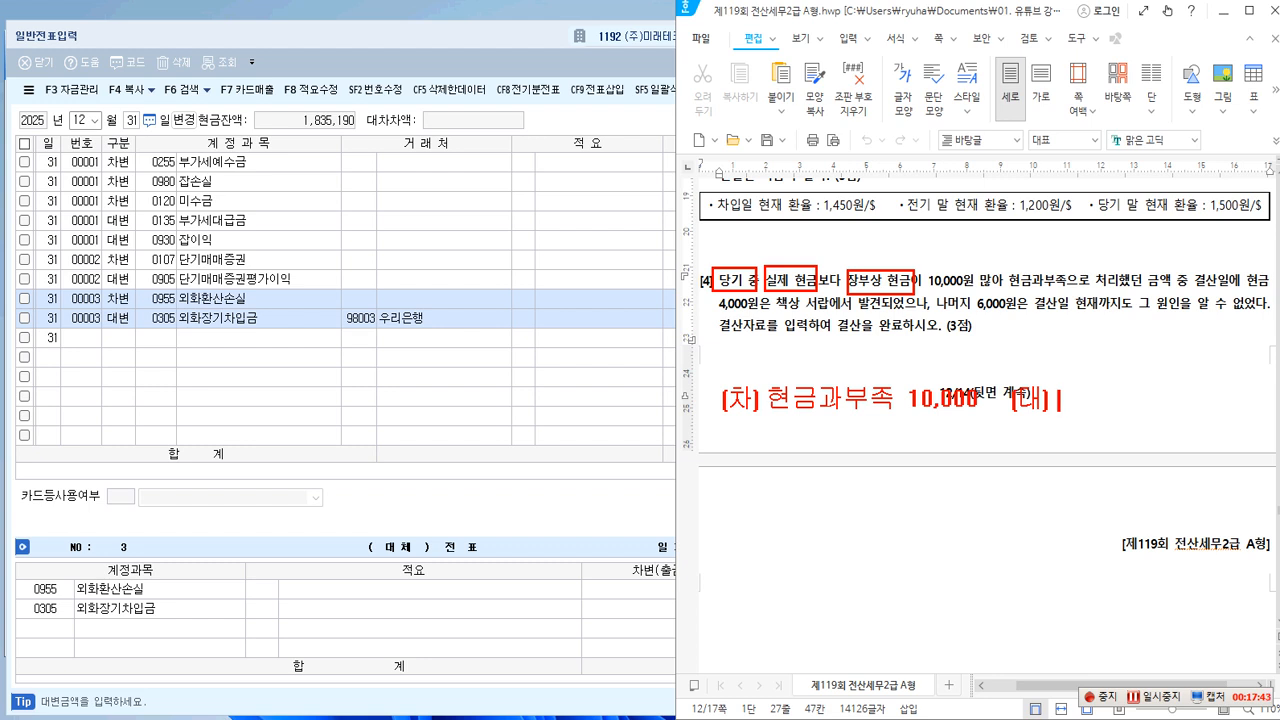
{"action": "type", "text": "현금 10,000"}
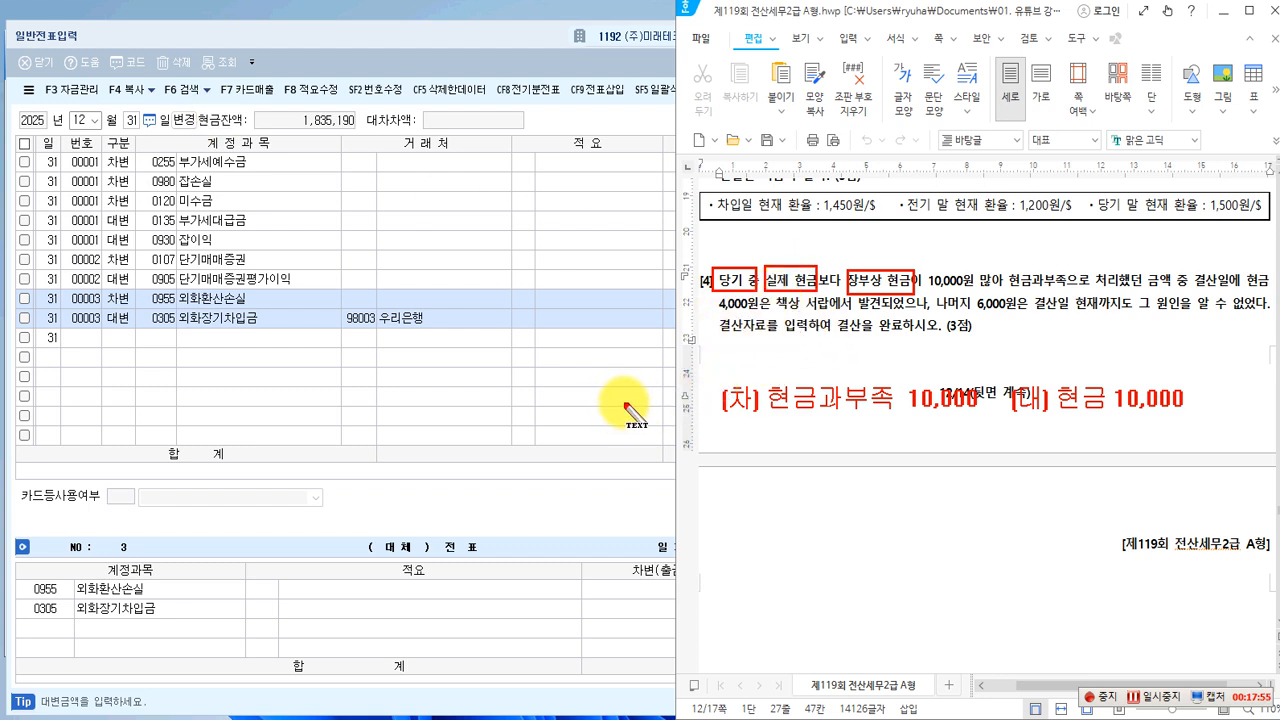
Label the red journal note below question [4] as 기중 and box its 현금과부족 10,000 debit in red
{"action": "left_click_drag", "start_coordinate": [612, 393], "coordinate": [612, 414]}
{"action": "type", "text": "기"}
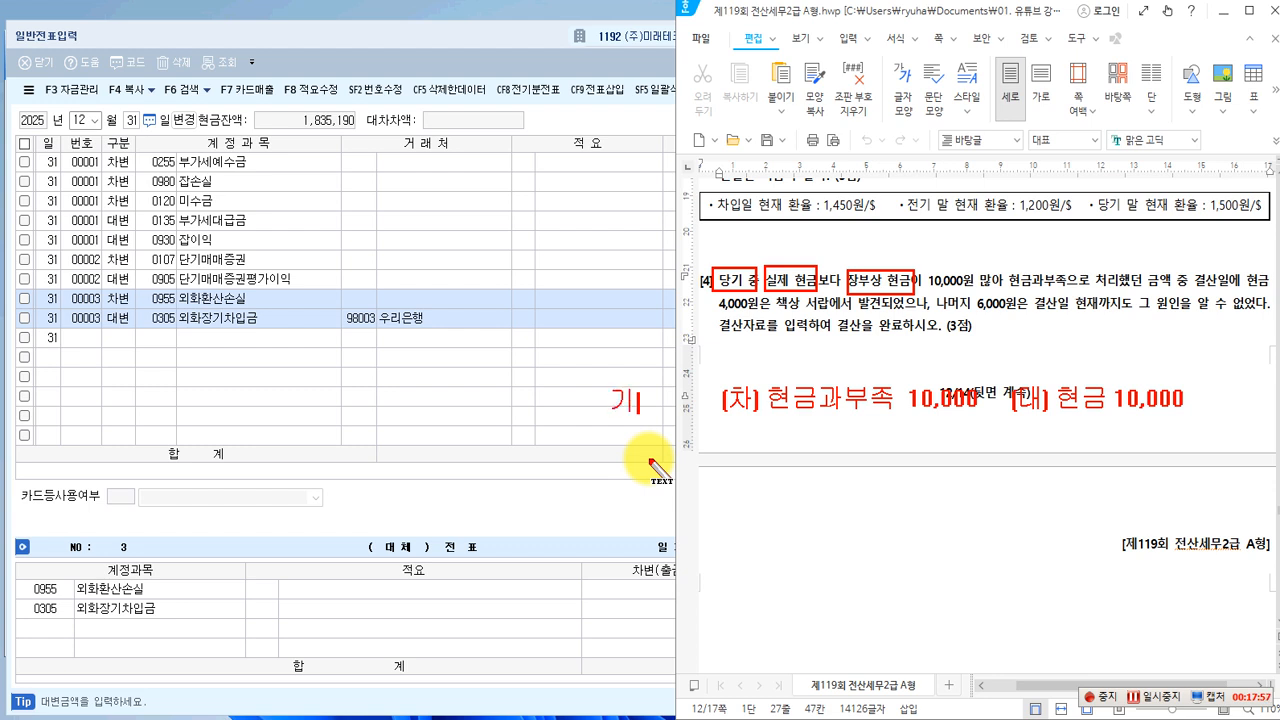
{"action": "type", "text": "중"}
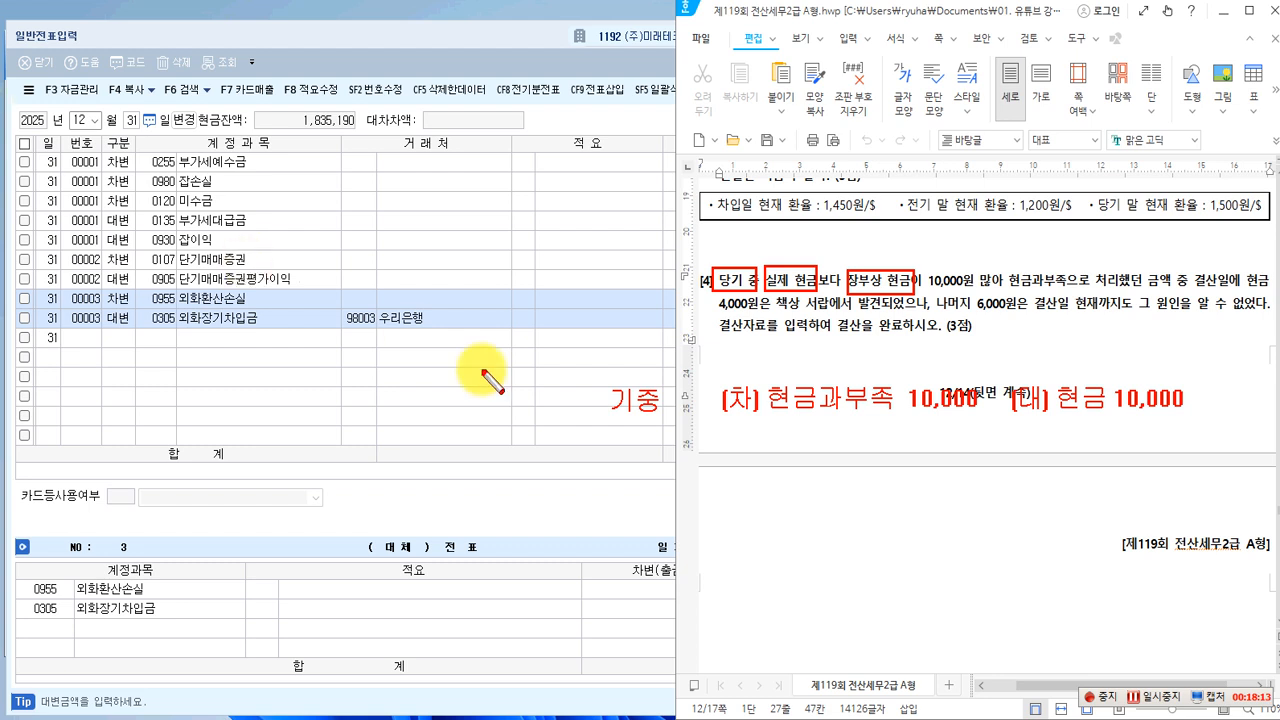
{"action": "left_click", "coordinate": [763, 371]}
{"action": "left_click_drag", "start_coordinate": [922, 432], "coordinate": [985, 420]}
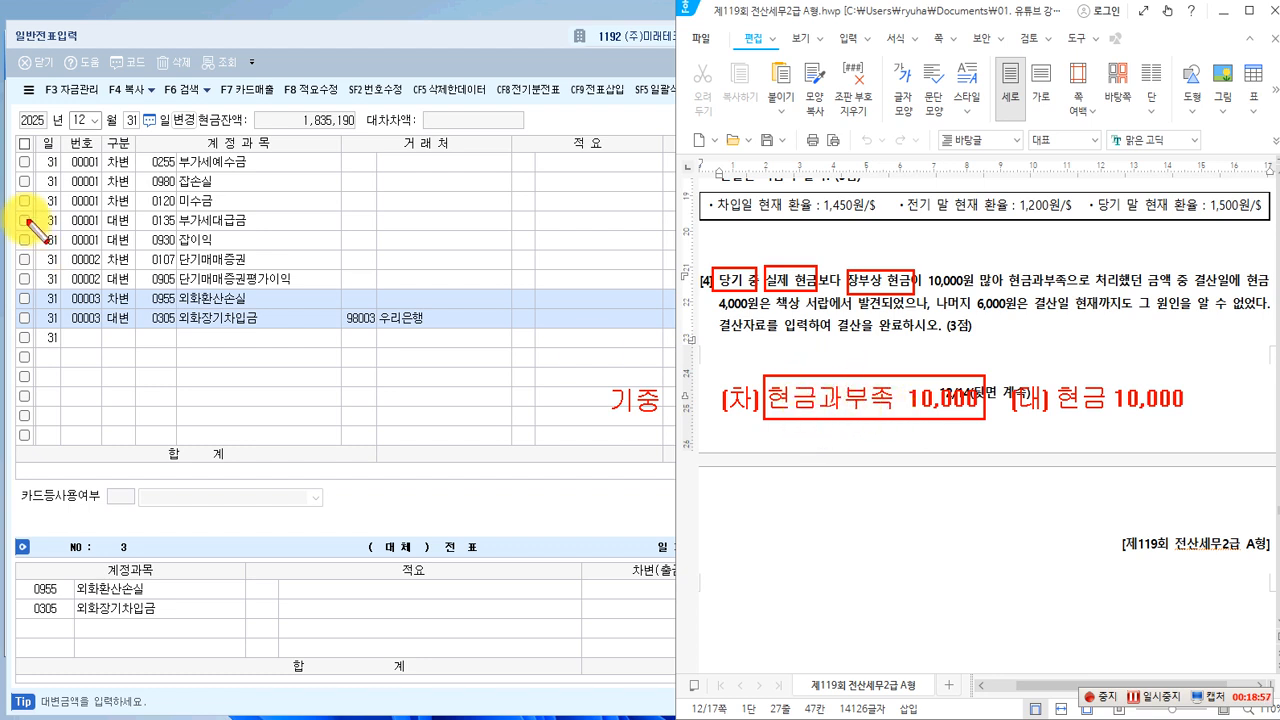
Write a second red journal note labelled 기말 beneath the first: (차) 현금 4,000 (대) 현금과부족 4,000
{"action": "left_click", "coordinate": [618, 505]}
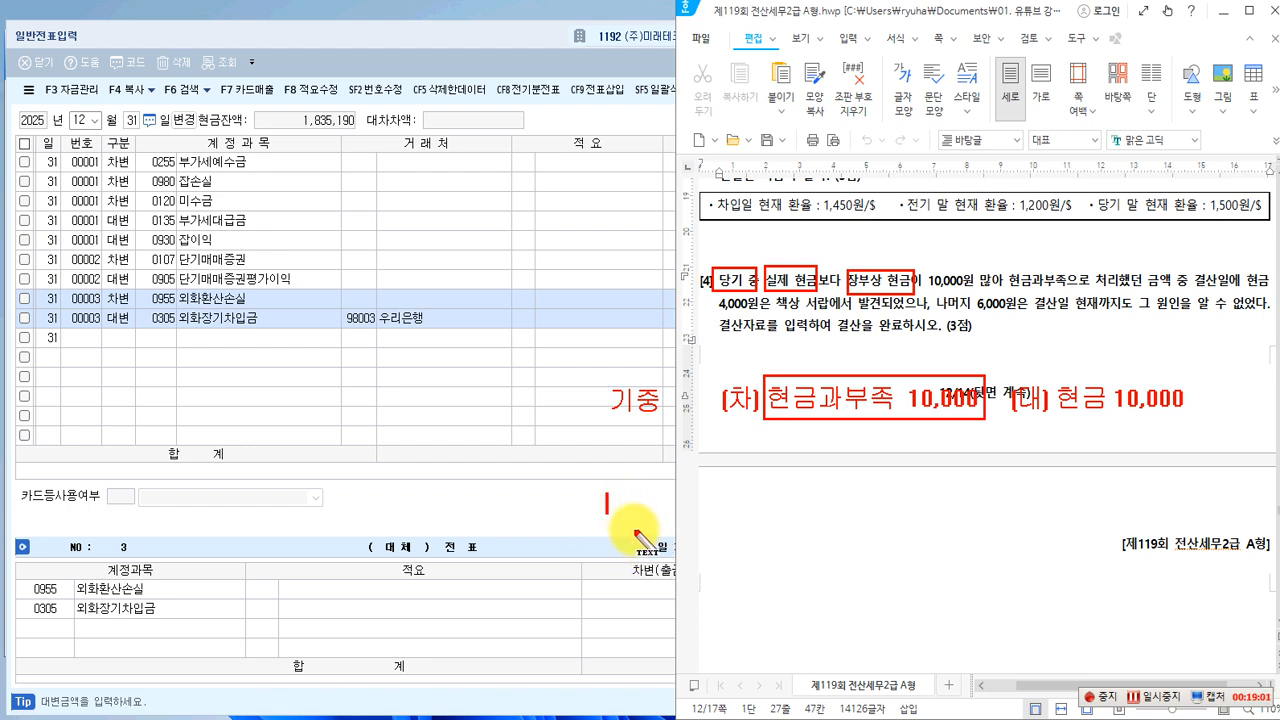
{"action": "type", "text": "기"}
{"action": "type", "text": "ㅏ"}
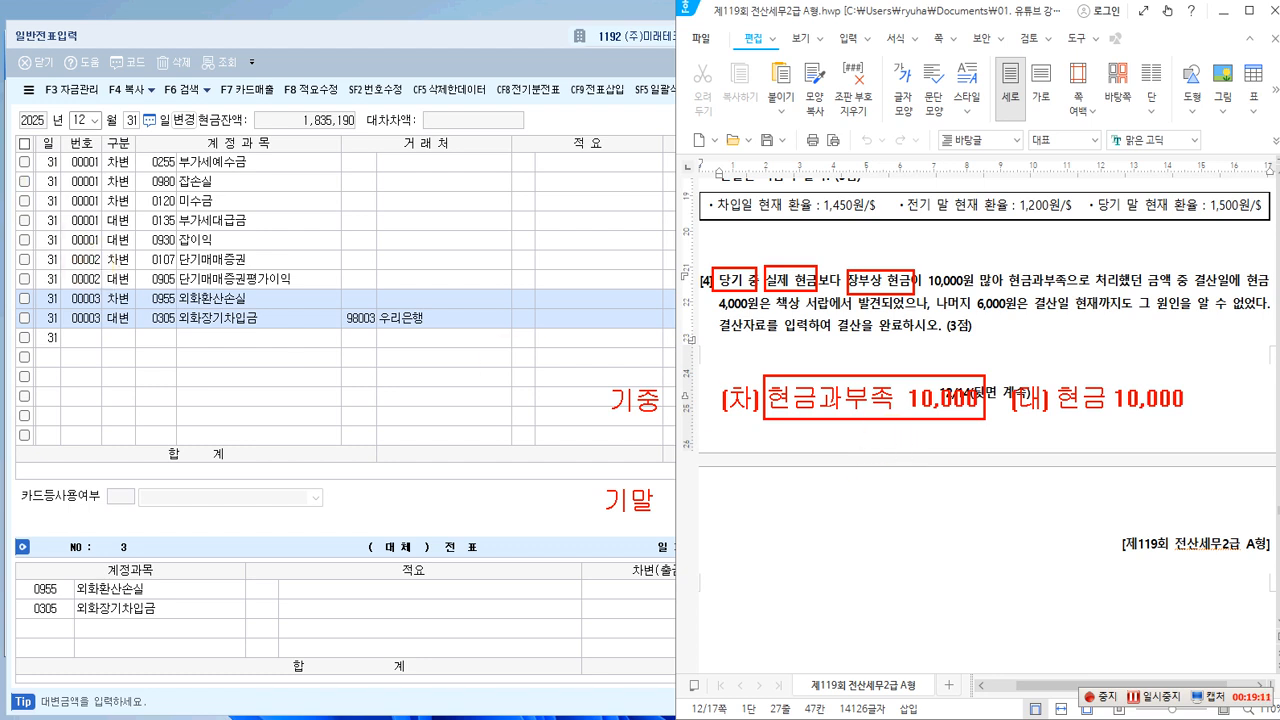
{"action": "left_click", "coordinate": [1026, 515]}
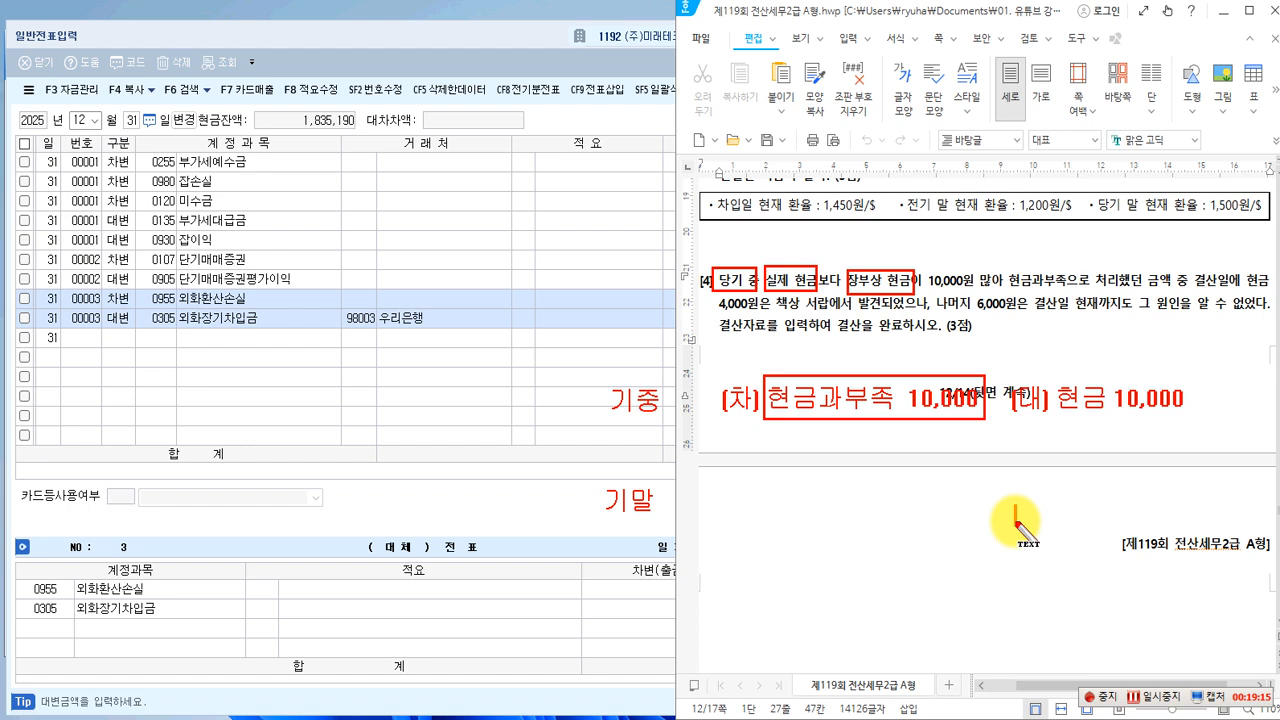
{"action": "type", "text": "("}
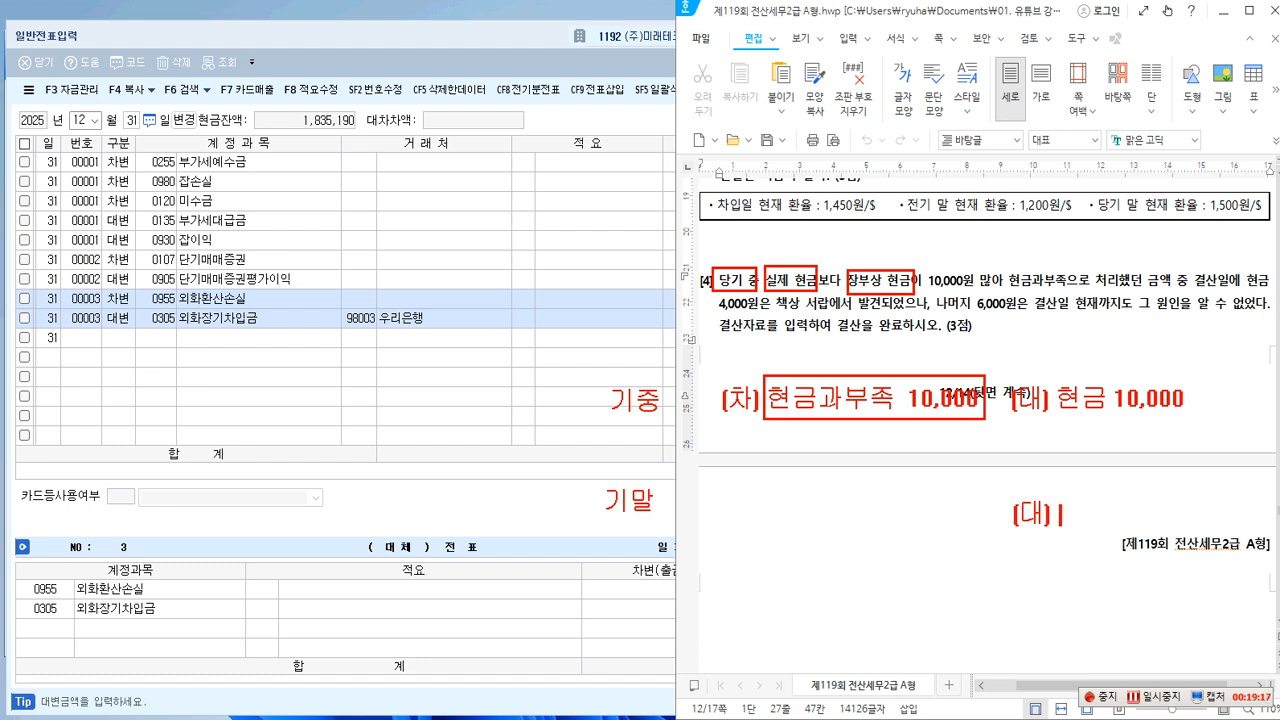
{"action": "type", "text": "대) 현금과"}
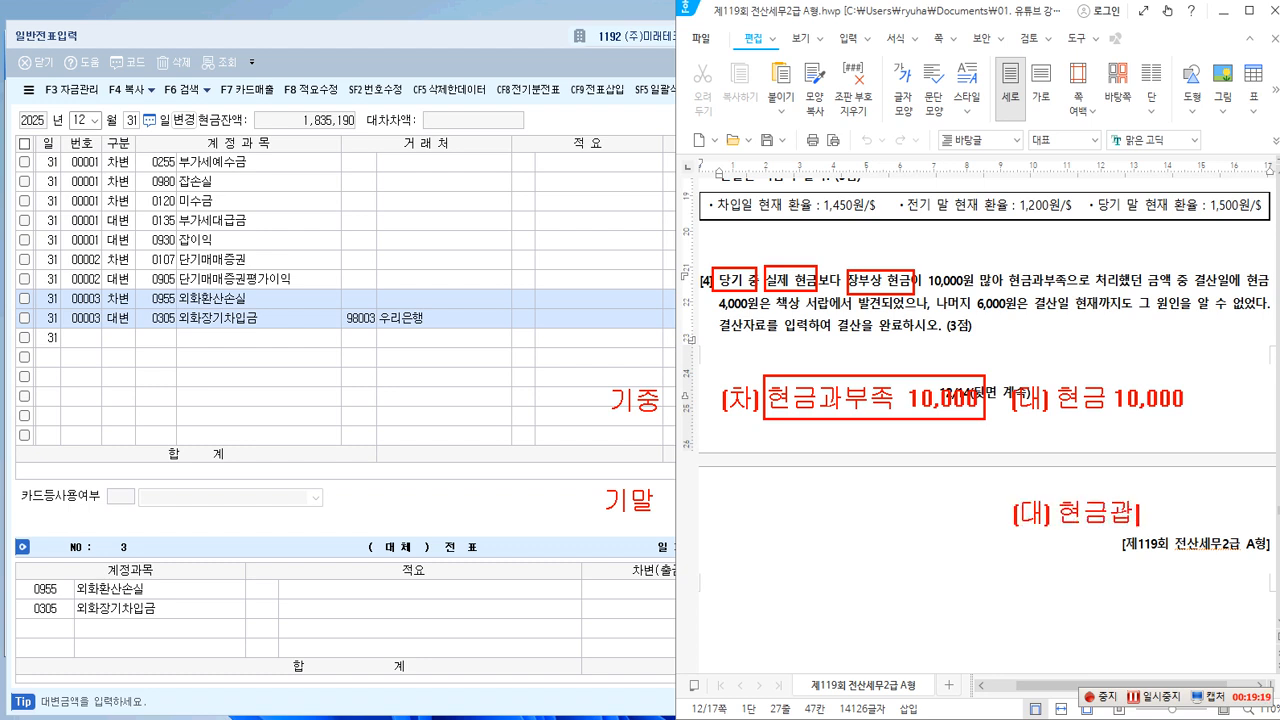
{"action": "type", "text": "부족 4,000"}
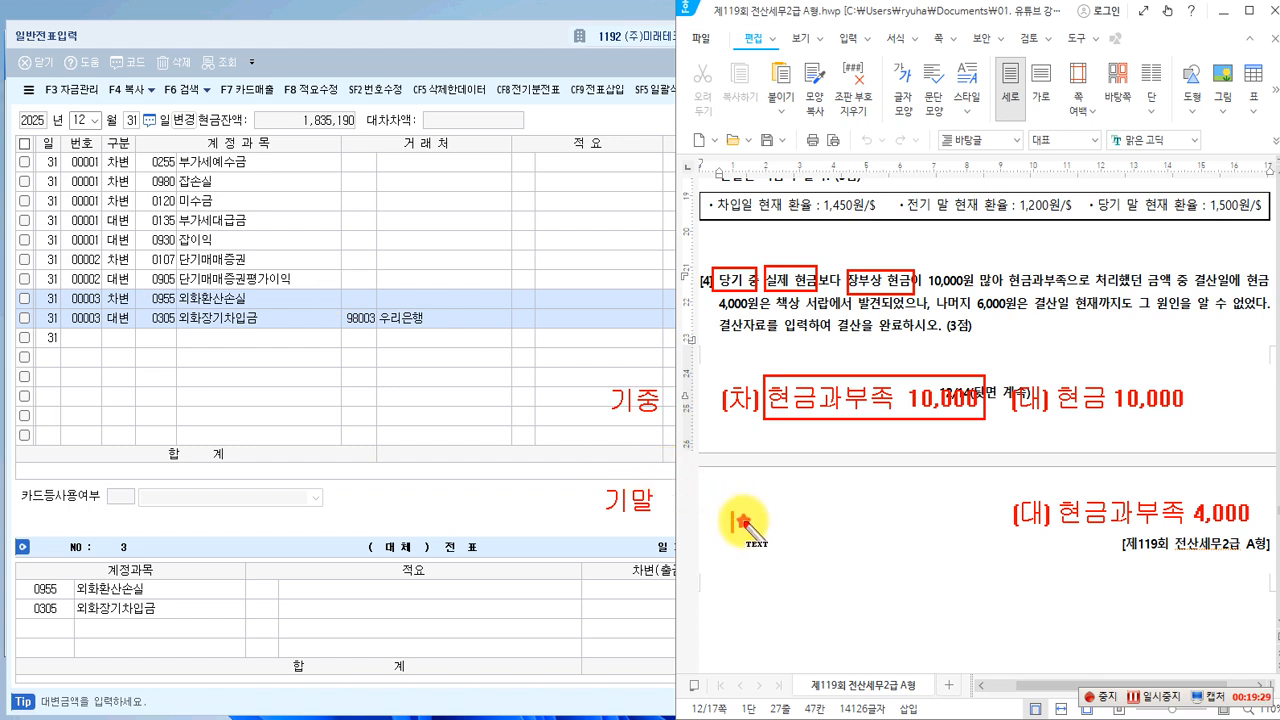
{"action": "type", "text": "("}
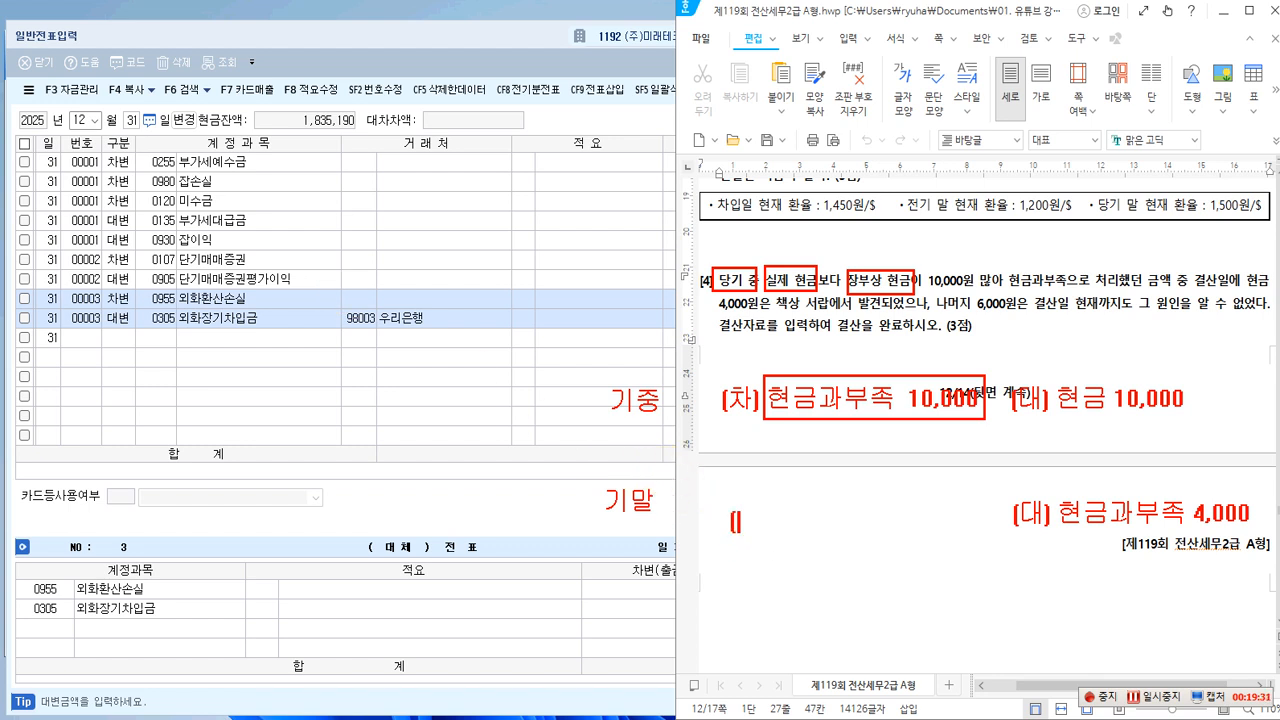
{"action": "type", "text": "차) 현금 4,000"}
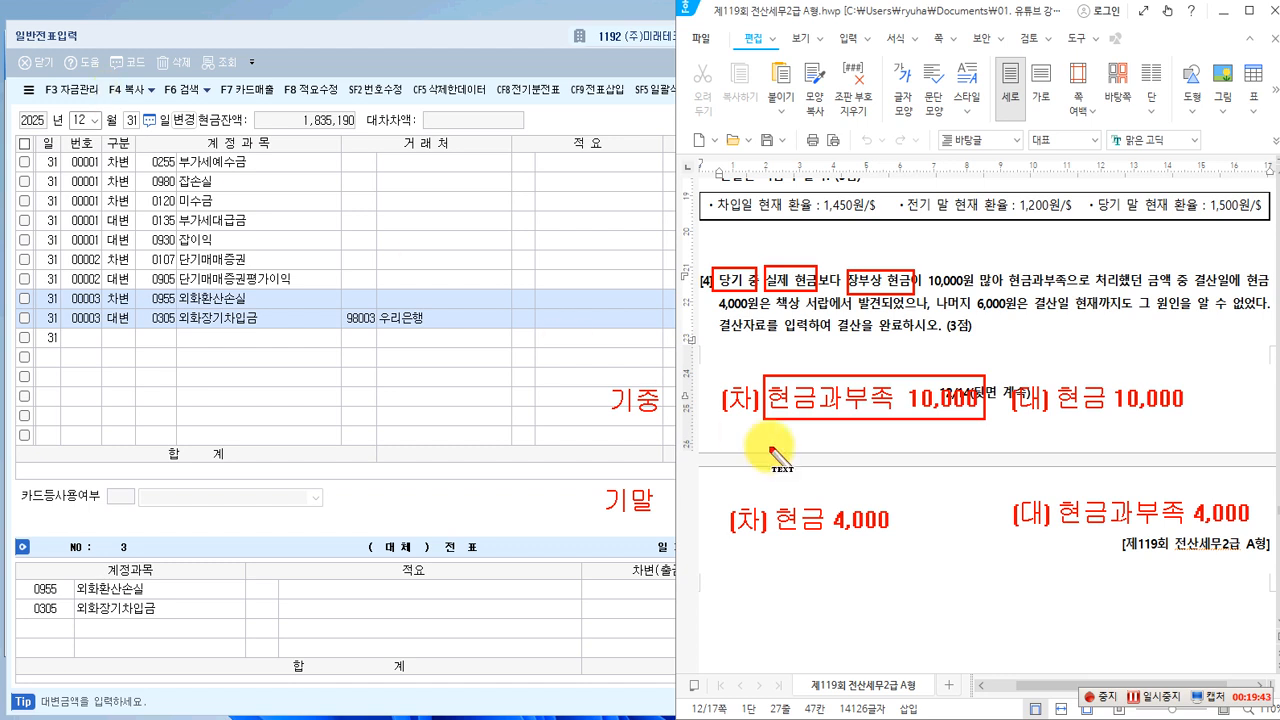
Add 현금과부족 6,000 to the 기말 credits and box both credits, linking them by a red arrow from the boxed 10,000 debit
{"action": "left_click", "coordinate": [1066, 575]}
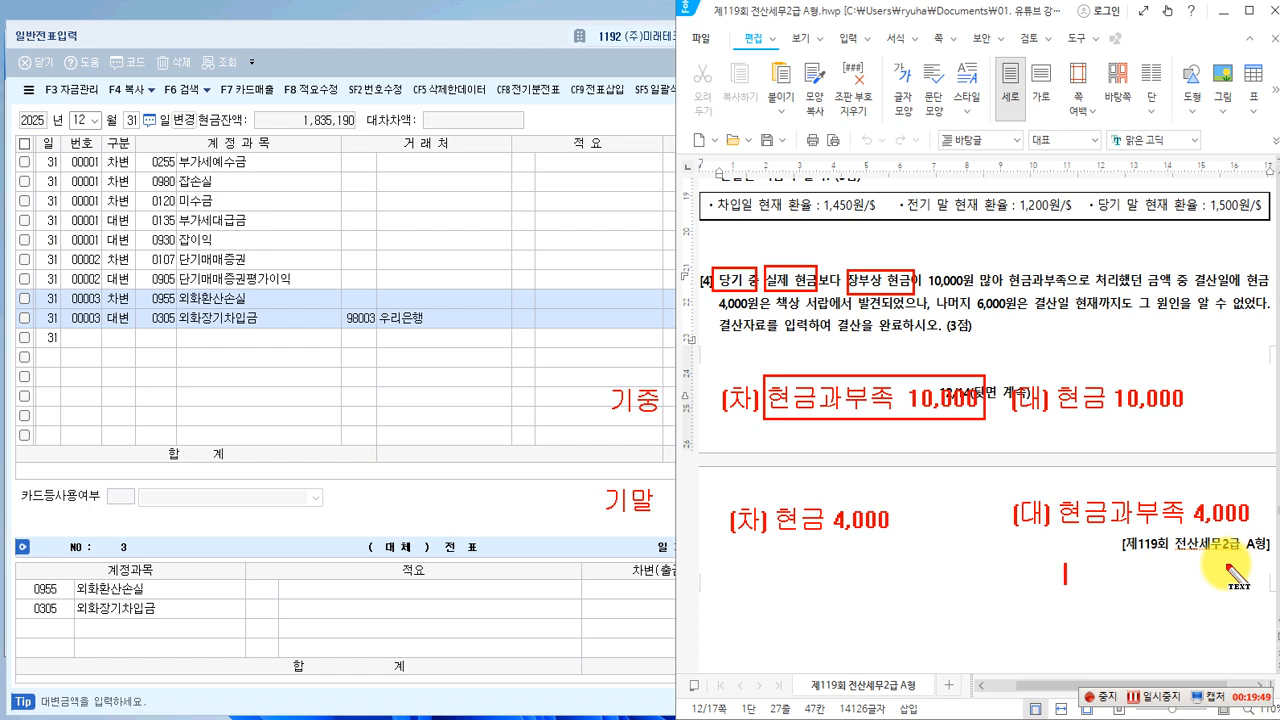
{"action": "type", "text": "현그"}
{"action": "type", "text": "과부족 6,000"}
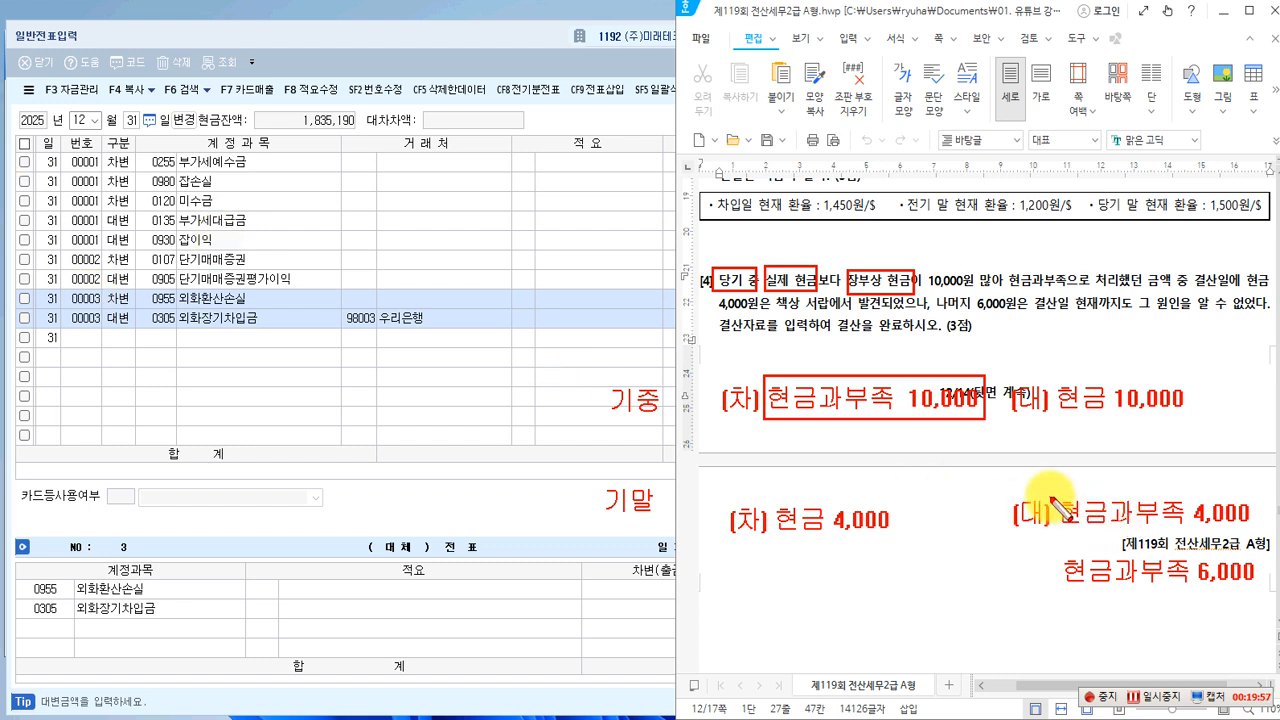
{"action": "mouse_move", "coordinate": [1057, 489]}
{"action": "left_mouse_down"}
{"action": "mouse_move", "coordinate": [1081, 583]}
{"action": "mouse_move", "coordinate": [1258, 592]}
{"action": "left_mouse_up"}
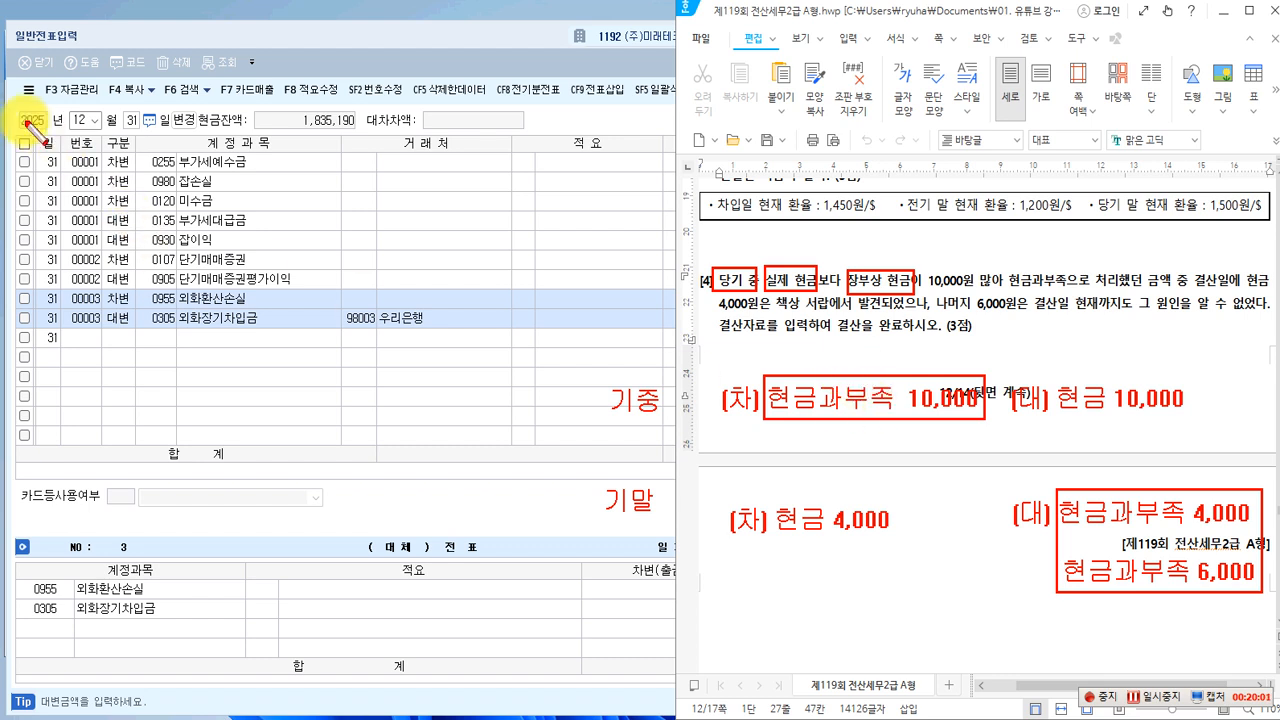
{"action": "left_click_drag", "start_coordinate": [877, 416], "coordinate": [1035, 492]}
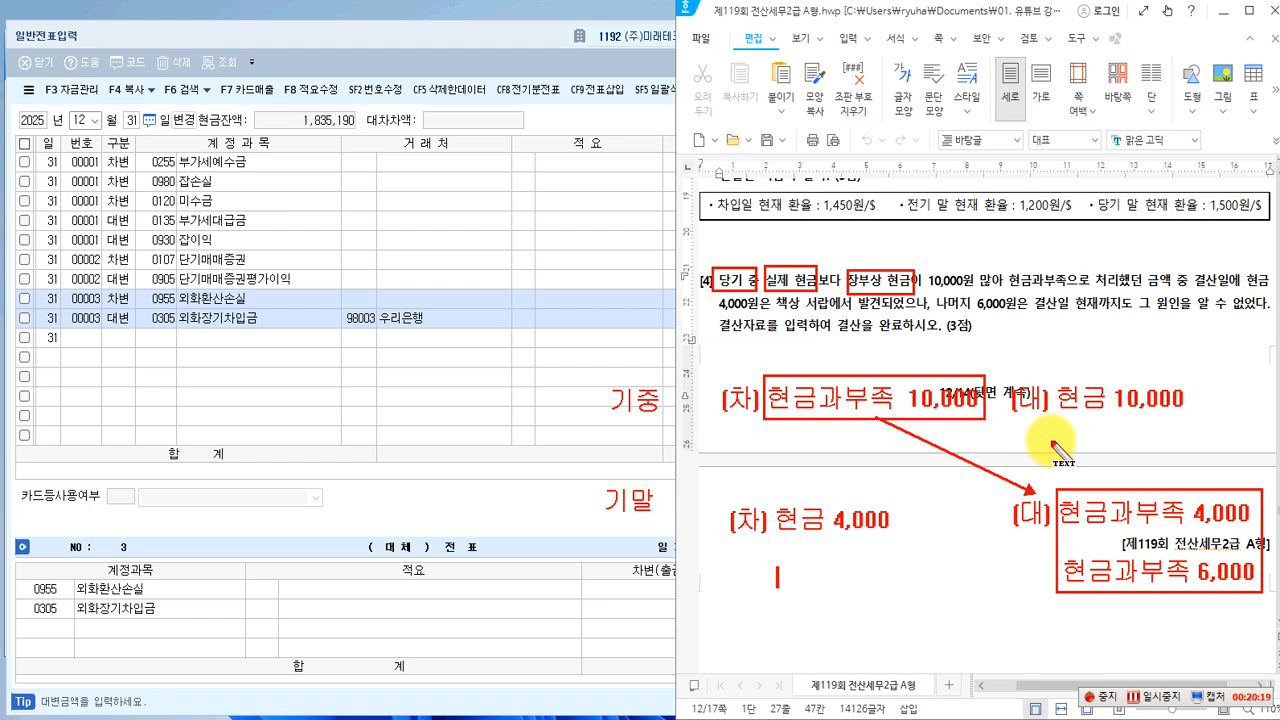
Add 잡손실 6,000 below the 현금 4,000 debit and box the 기중 label in red
{"action": "type", "text": "손실 6,000"}
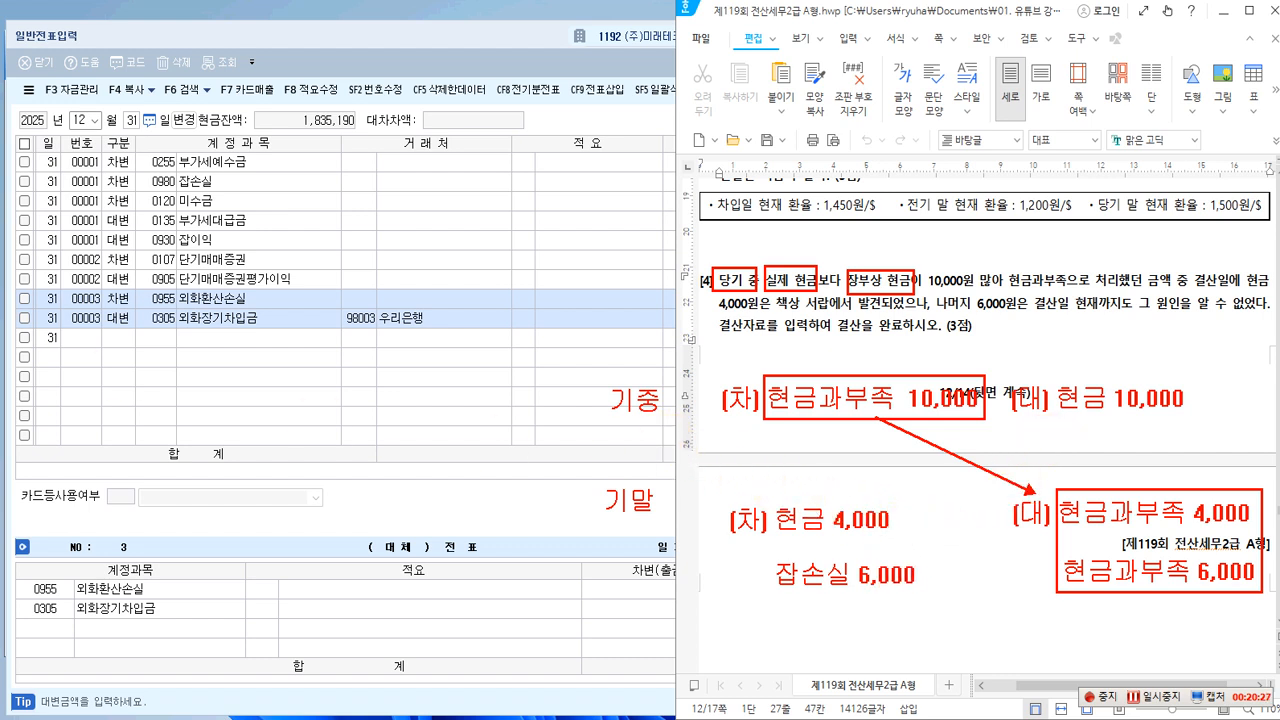
{"action": "left_click_drag", "start_coordinate": [581, 371], "coordinate": [676, 424]}
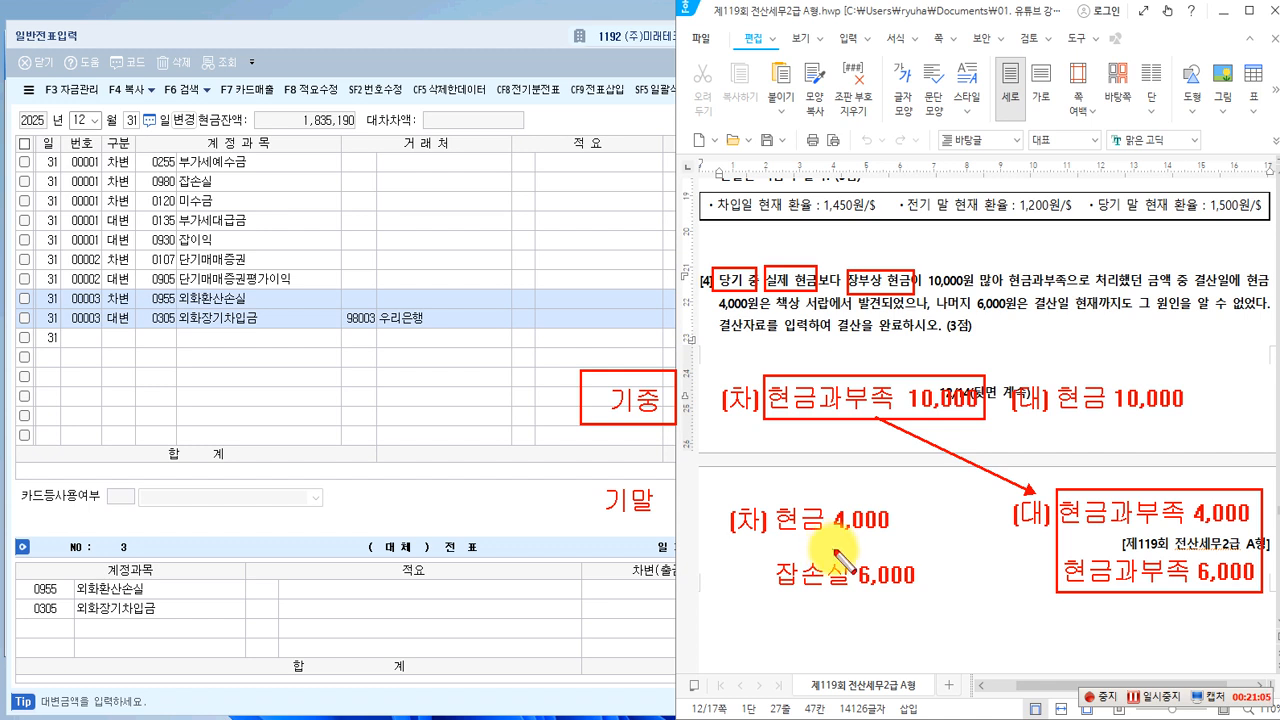
Clear the annotations and enter a 31 December credit (대변) line for 0141 현금과부족 of 10,000 in 일반전표입력
{"action": "key", "text": "Escape"}
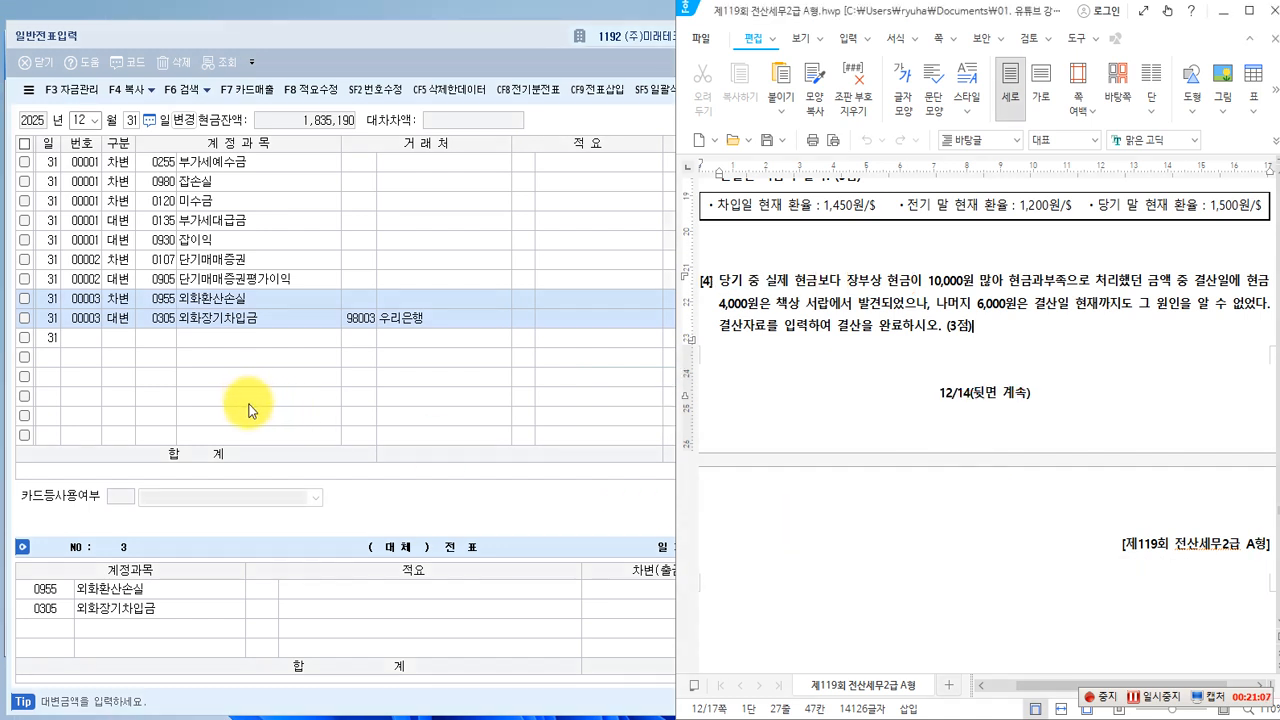
{"action": "left_click", "coordinate": [113, 340]}
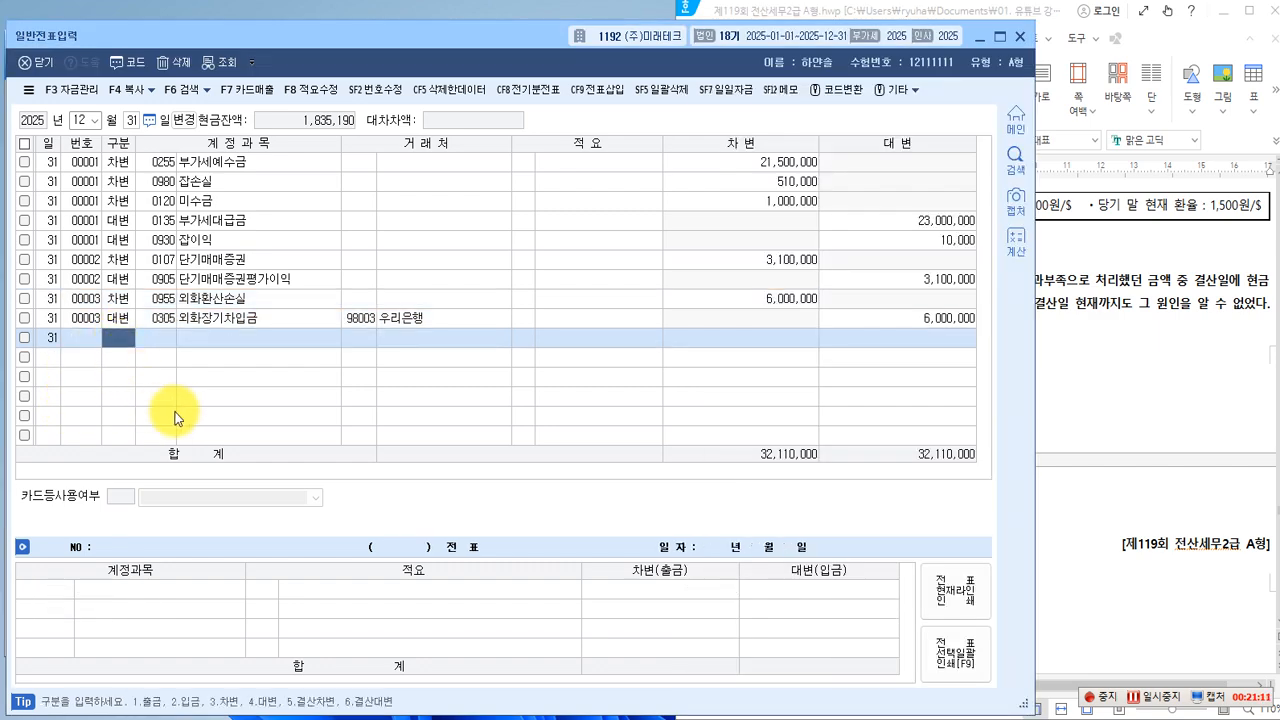
{"action": "type", "text": "4"}
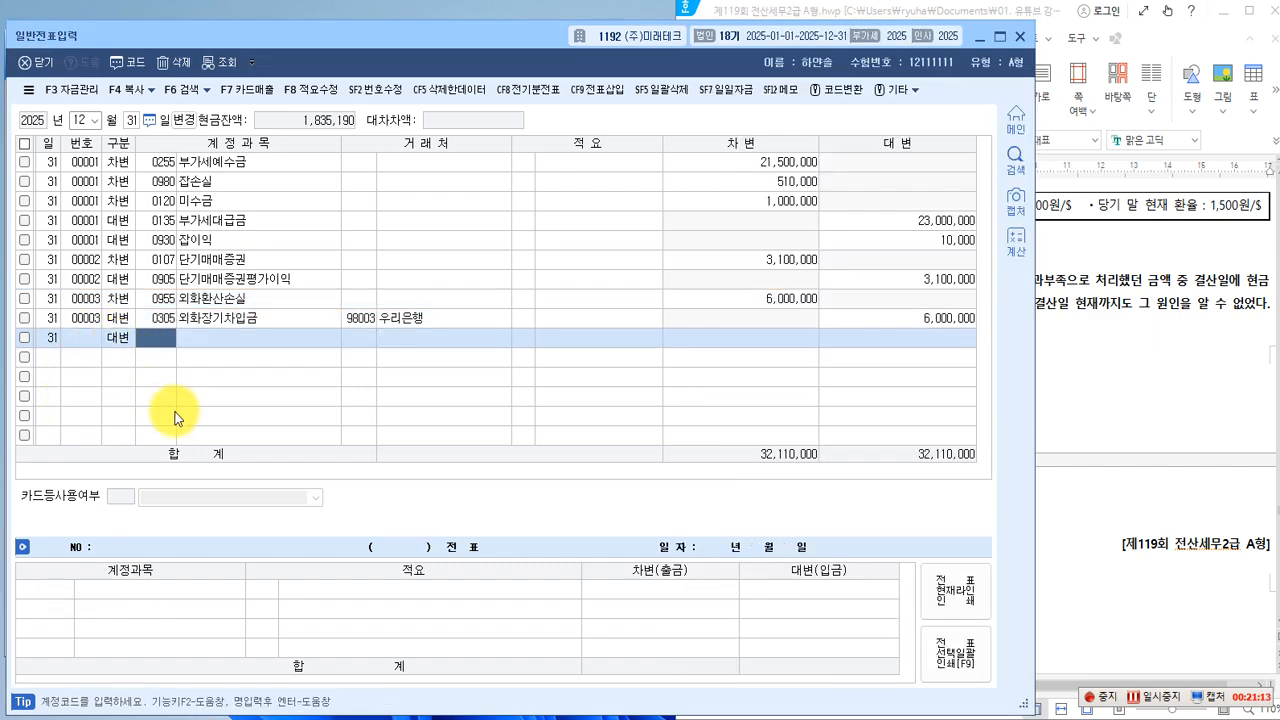
{"action": "key", "text": "F2"}
{"action": "type", "text": "현"}
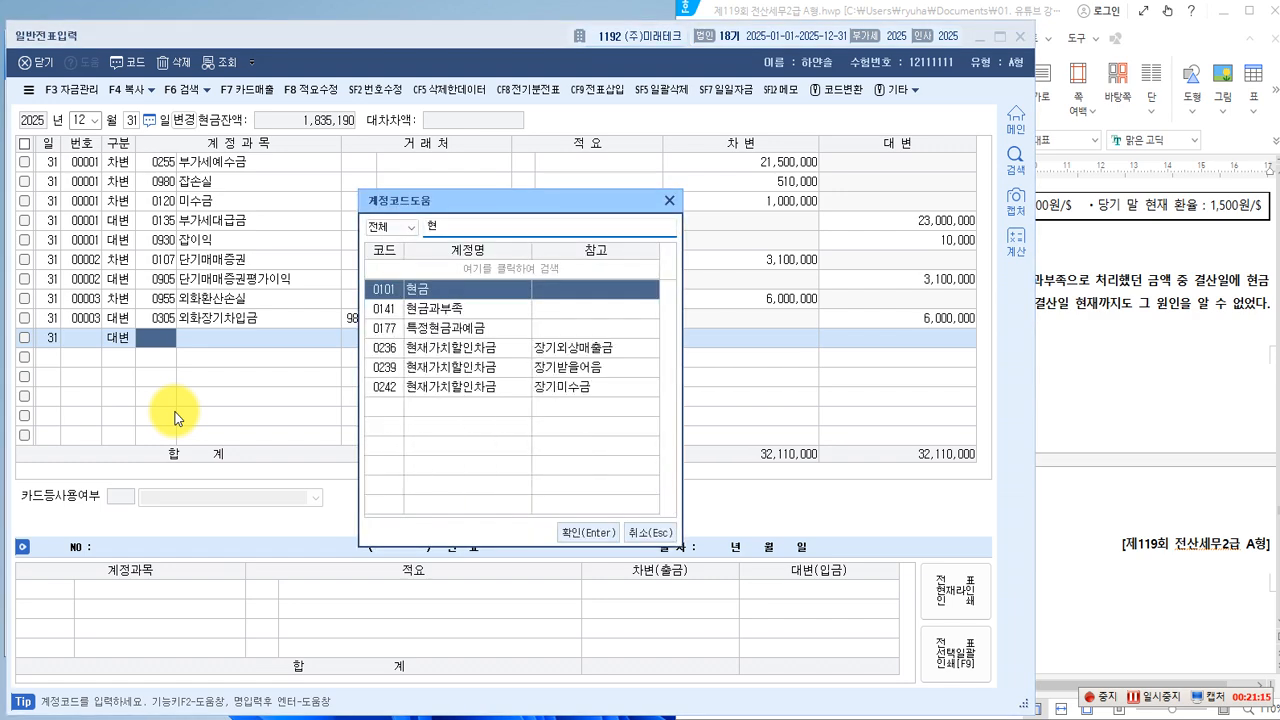
{"action": "type", "text": "금과"}
{"action": "key", "text": "Return"}
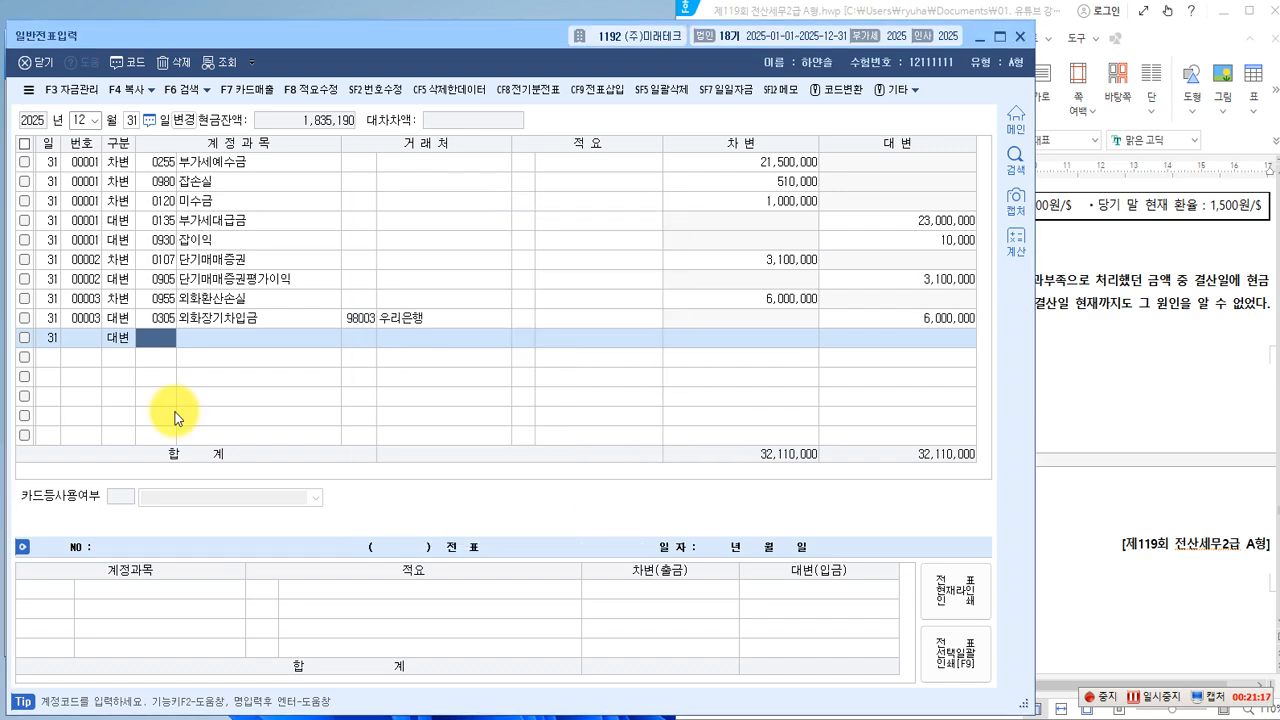
{"action": "key", "text": "Return"}
{"action": "key", "text": "Return"}
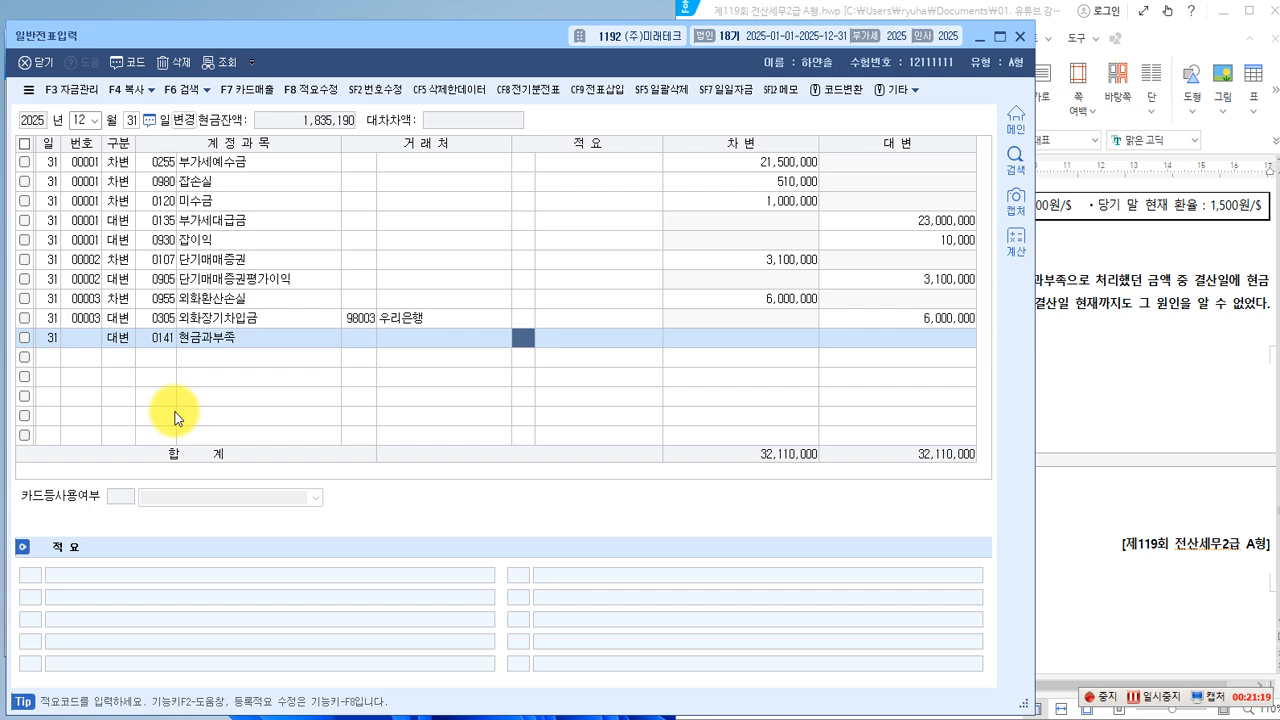
{"action": "key", "text": "Return"}
{"action": "key", "text": "Return"}
{"action": "type", "text": "100000"}
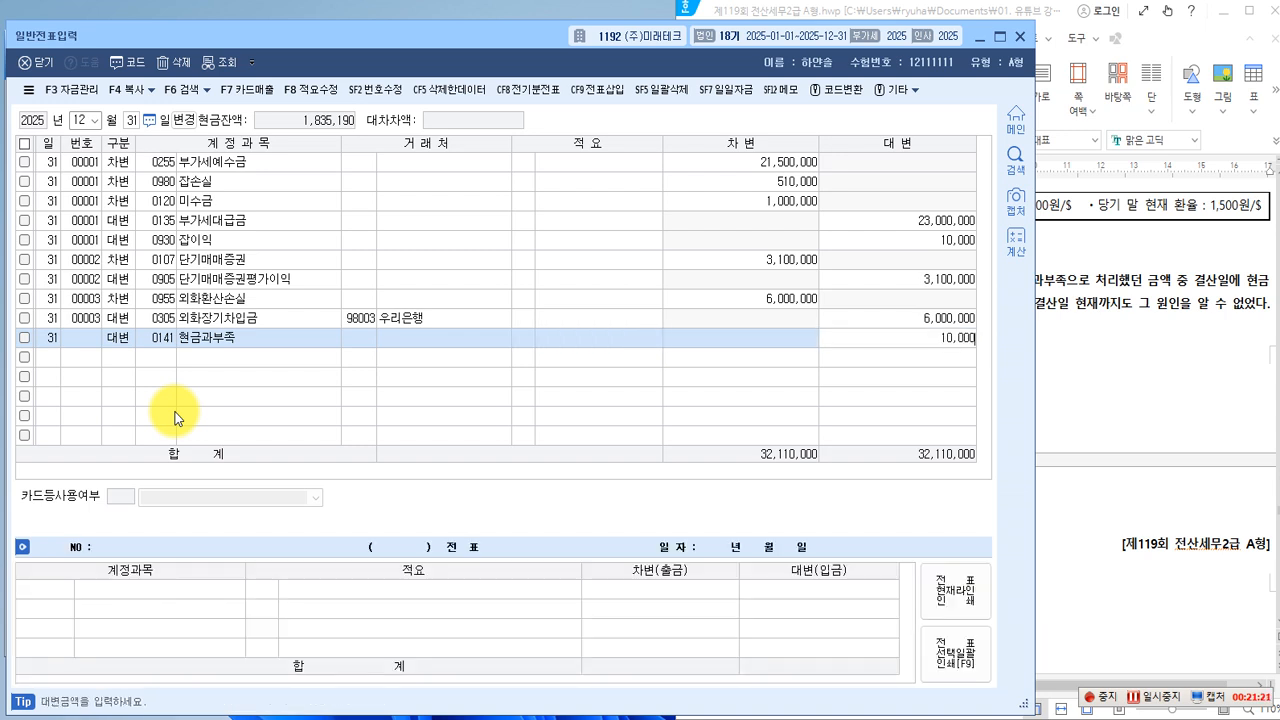
{"action": "key", "text": "Return"}
Add a debit (차변) line for 0101 현금 of 4,000 to the cash shortage voucher
{"action": "type", "text": "3"}
{"action": "key", "text": "Return"}
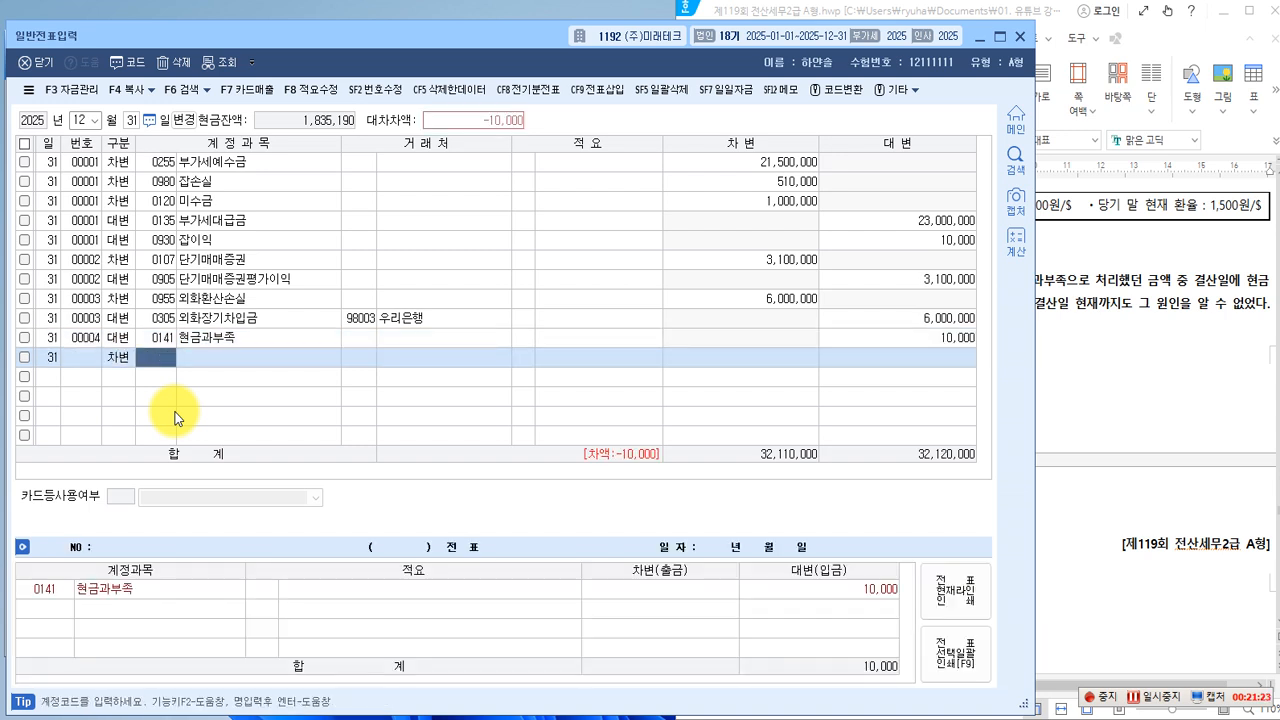
{"action": "type", "text": "101"}
{"action": "key", "text": "Return"}
{"action": "key", "text": "Return"}
{"action": "key", "text": "Return"}
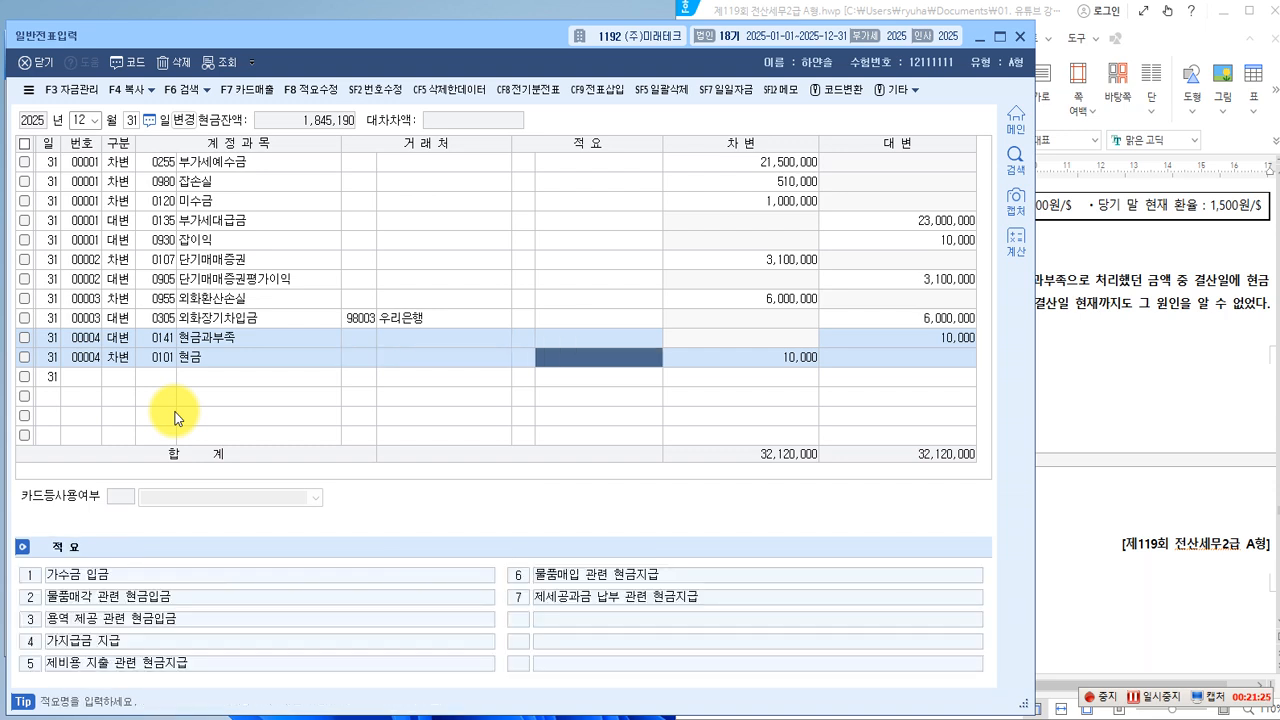
{"action": "key", "text": "Return"}
{"action": "type", "text": "4"}
{"action": "key", "text": "Return"}
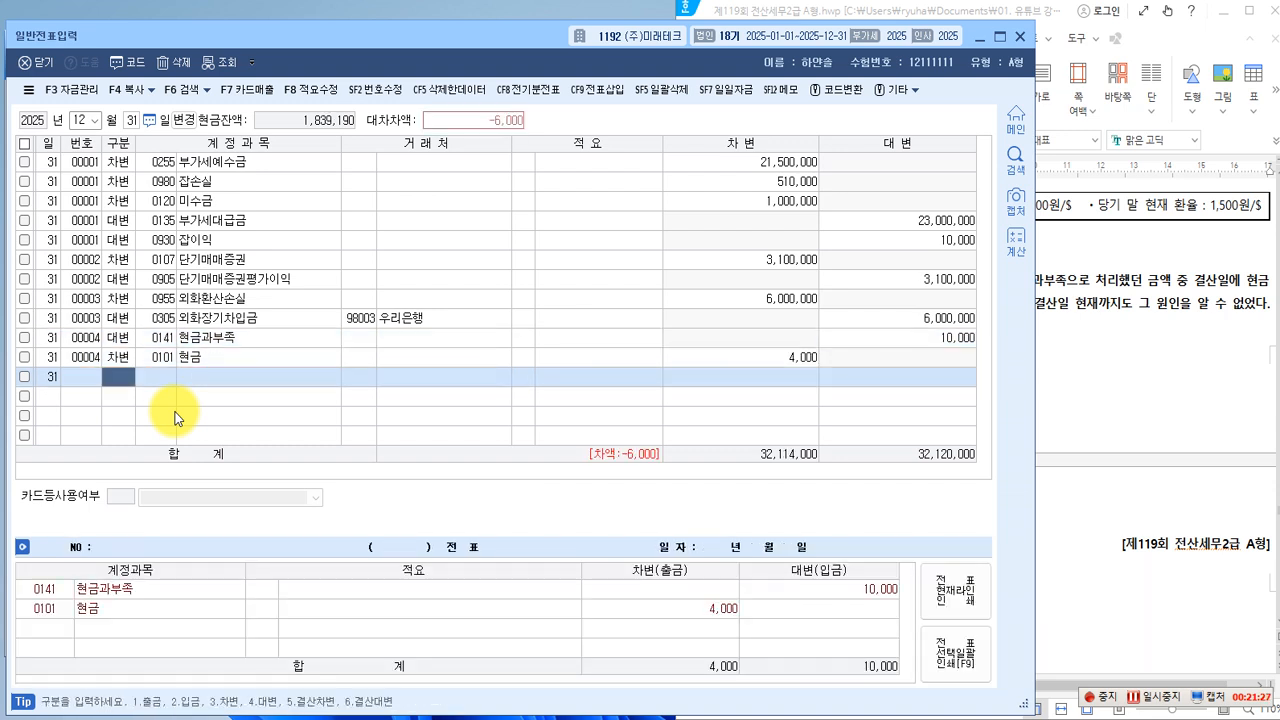
Complete the cash shortage voucher with a debit (차변) line for 0980 잡손실 of 6,000
{"action": "type", "text": "3"}
{"action": "key", "text": "Return"}
{"action": "type", "text": "잡손"}
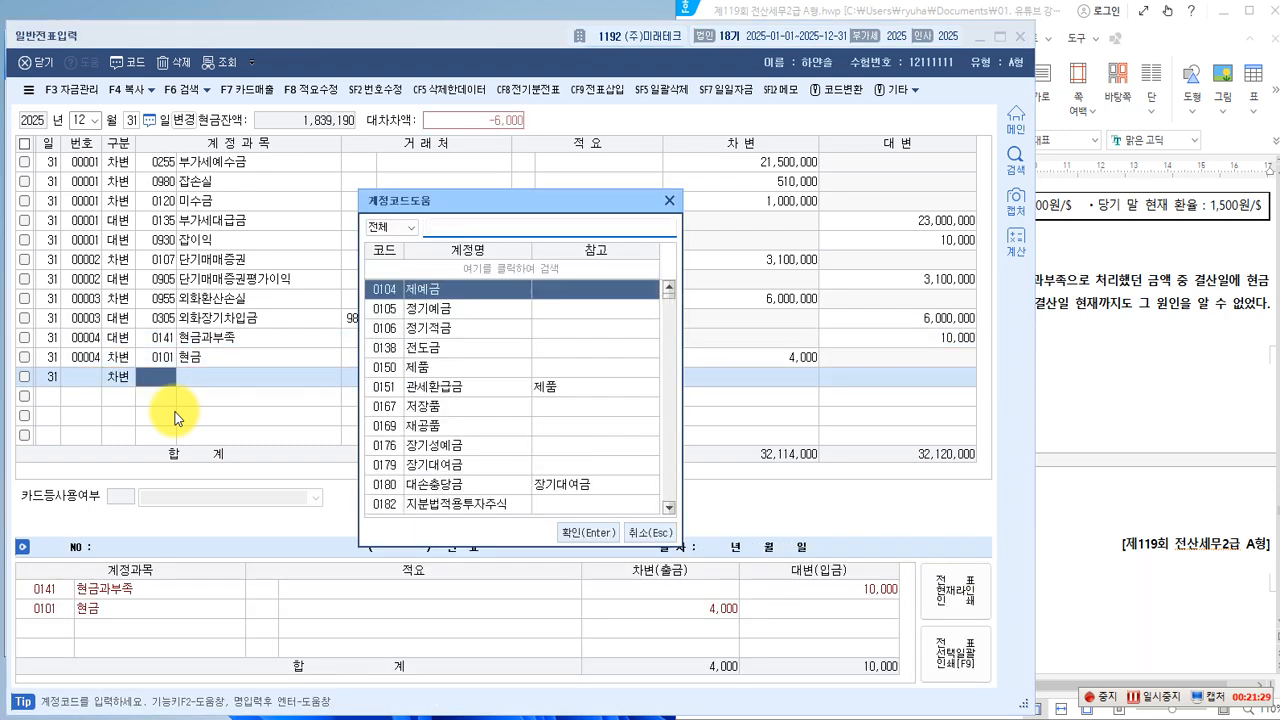
{"action": "type", "text": "ㅅ"}
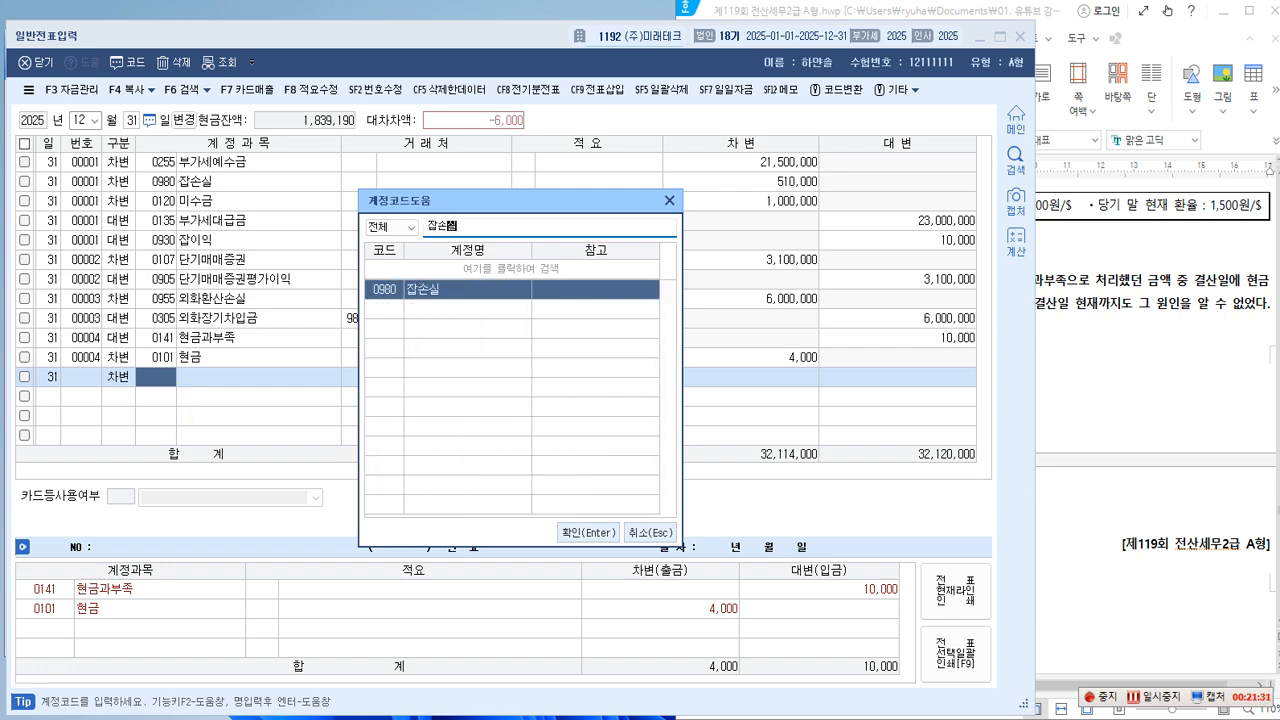
{"action": "key", "text": "Return"}
{"action": "key", "text": "Return"}
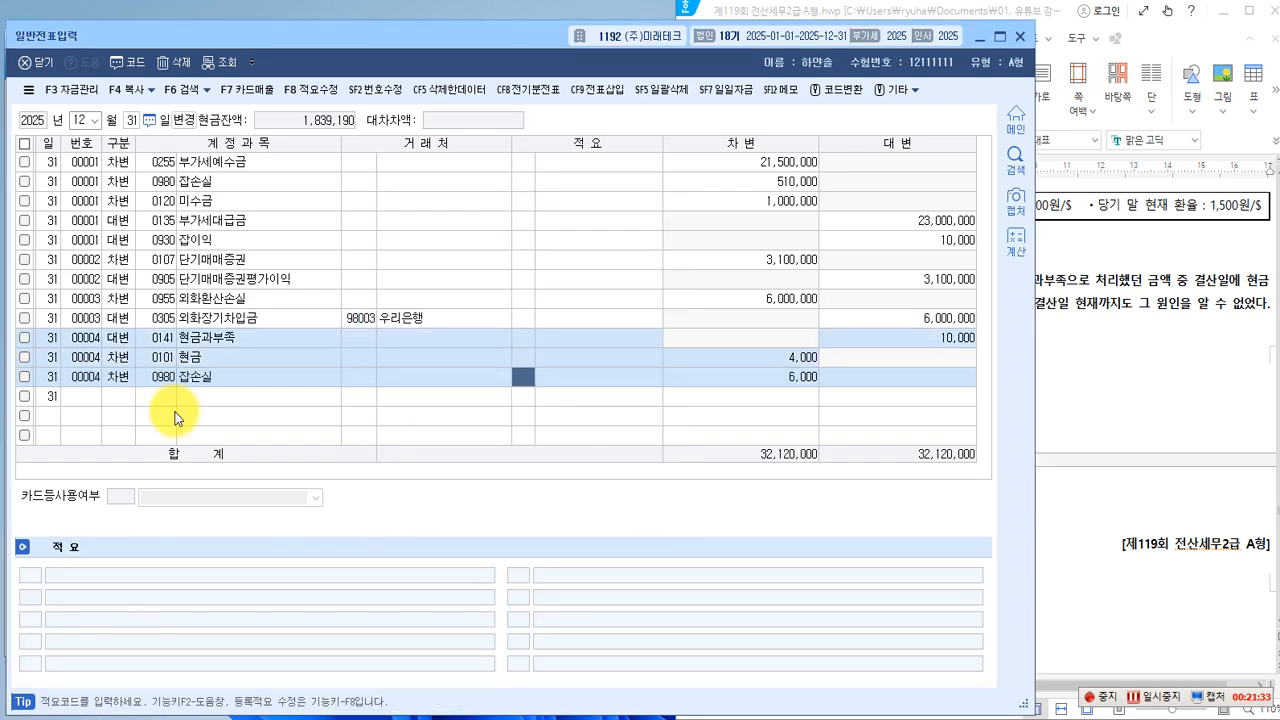
{"action": "key", "text": "Return"}
{"action": "key", "text": "Return"}
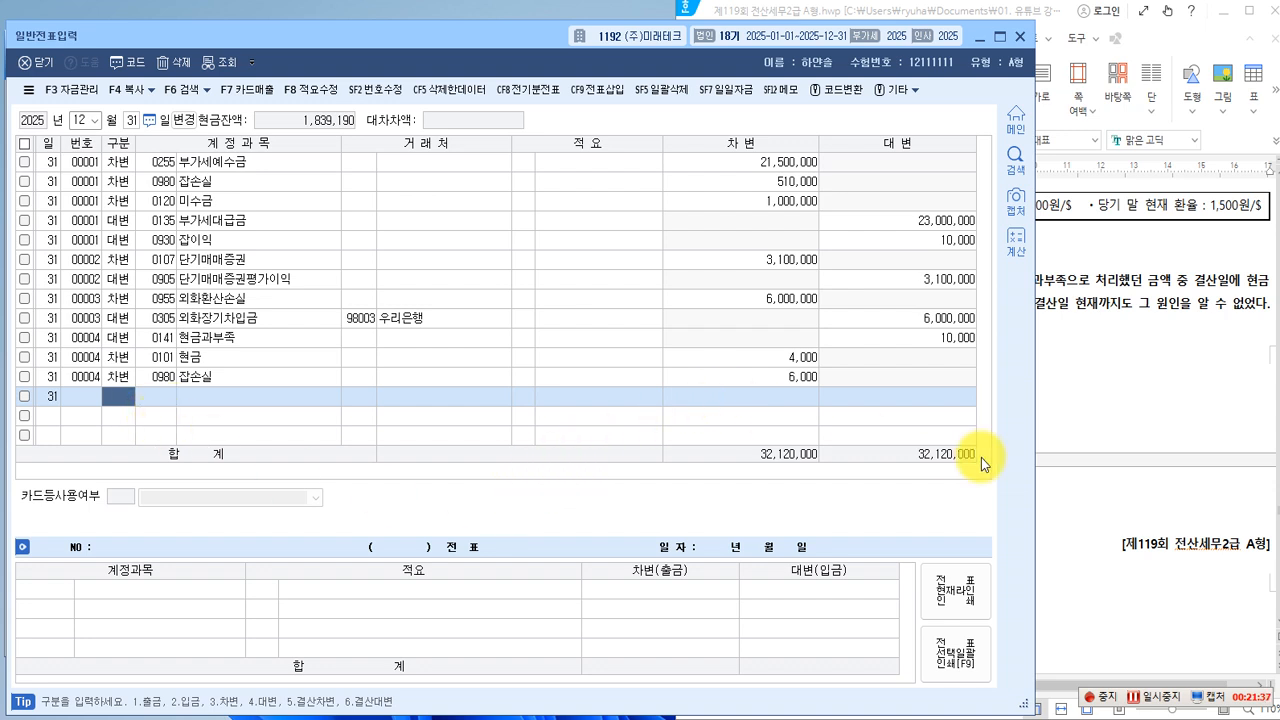
Switch to the exam document and box 결산일 현재 and 결산자료입력 in question [5] in red
{"action": "left_click", "coordinate": [1125, 400]}
{"action": "scroll", "coordinate": [933, 434], "scroll_direction": "down", "scroll_amount": 5}
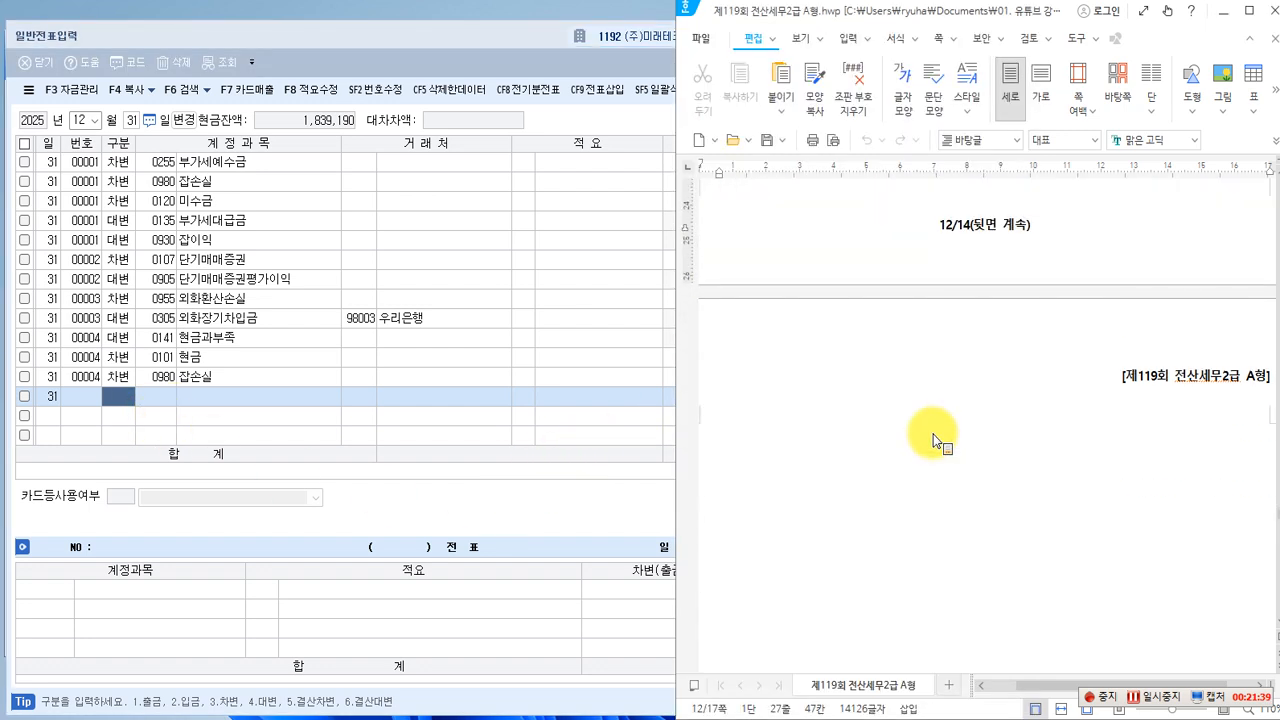
{"action": "scroll", "coordinate": [933, 434], "scroll_direction": "down", "scroll_amount": 6}
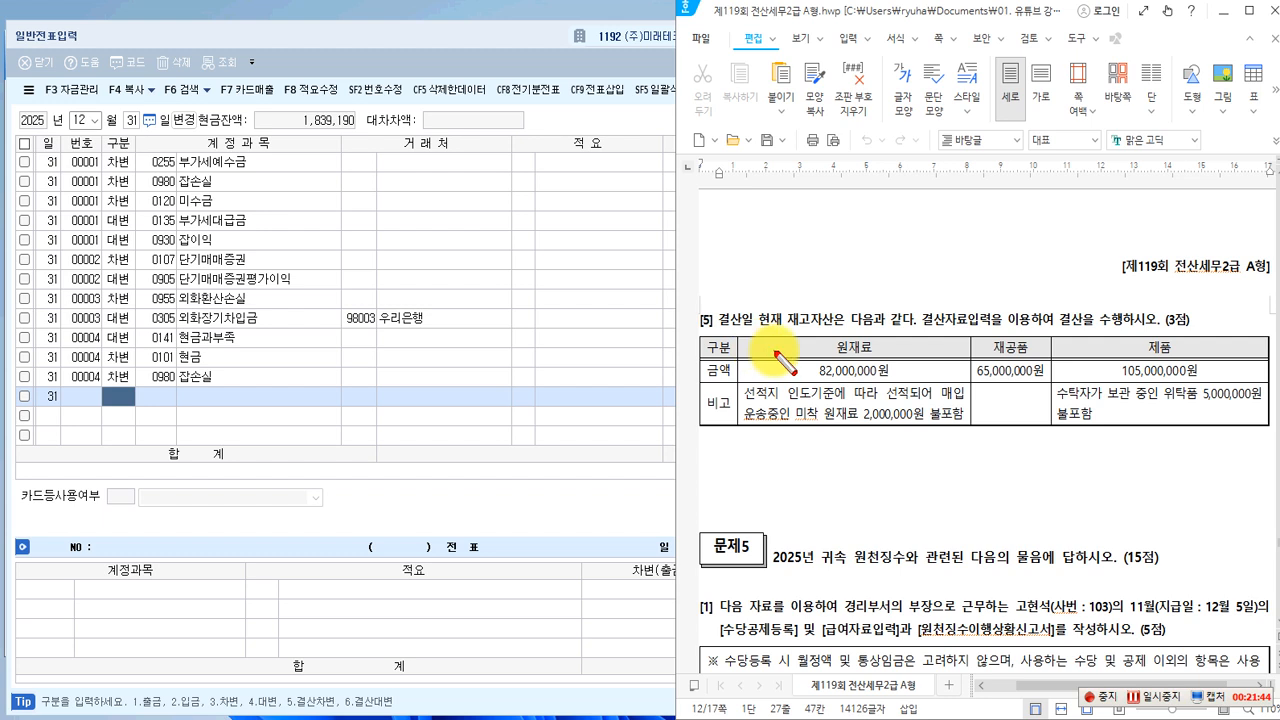
{"action": "left_click_drag", "start_coordinate": [708, 305], "coordinate": [789, 331]}
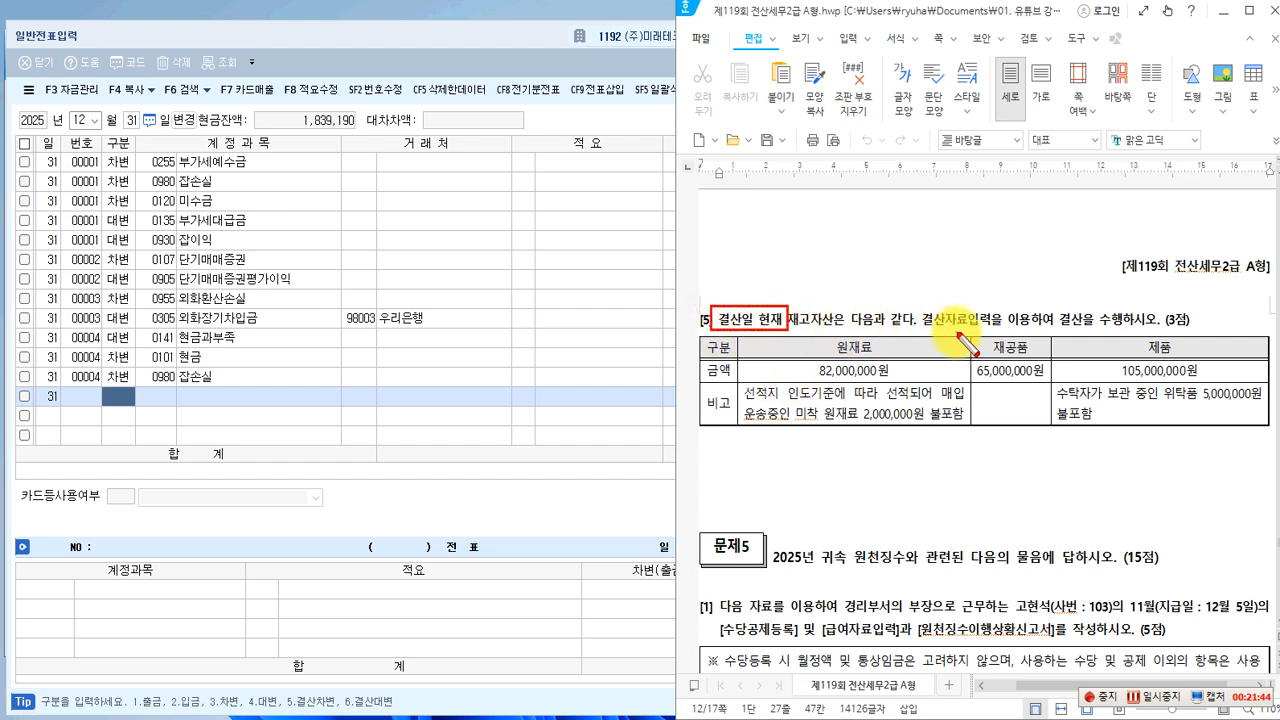
{"action": "left_click_drag", "start_coordinate": [914, 305], "coordinate": [990, 335]}
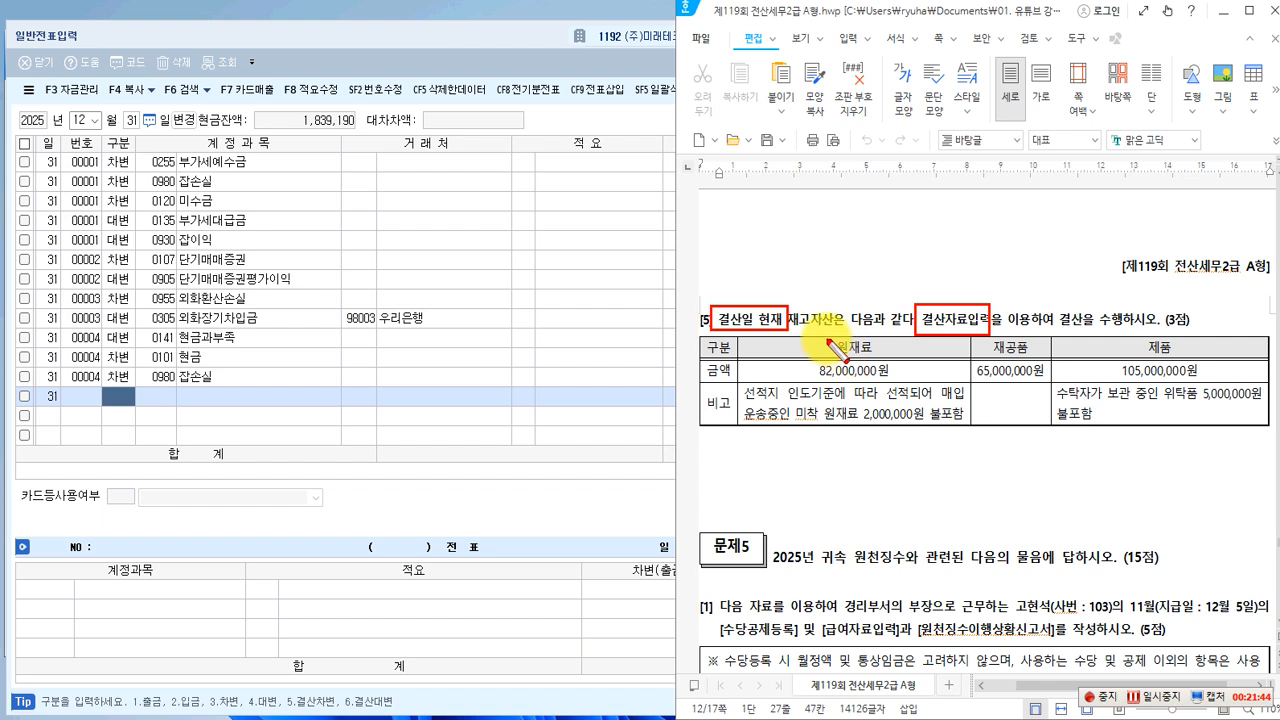
Box 원재료, 선적, 선적지 인도기준 and 2,000,000원 in red in the raw materials column of question [5]
{"action": "left_click_drag", "start_coordinate": [826, 338], "coordinate": [884, 352]}
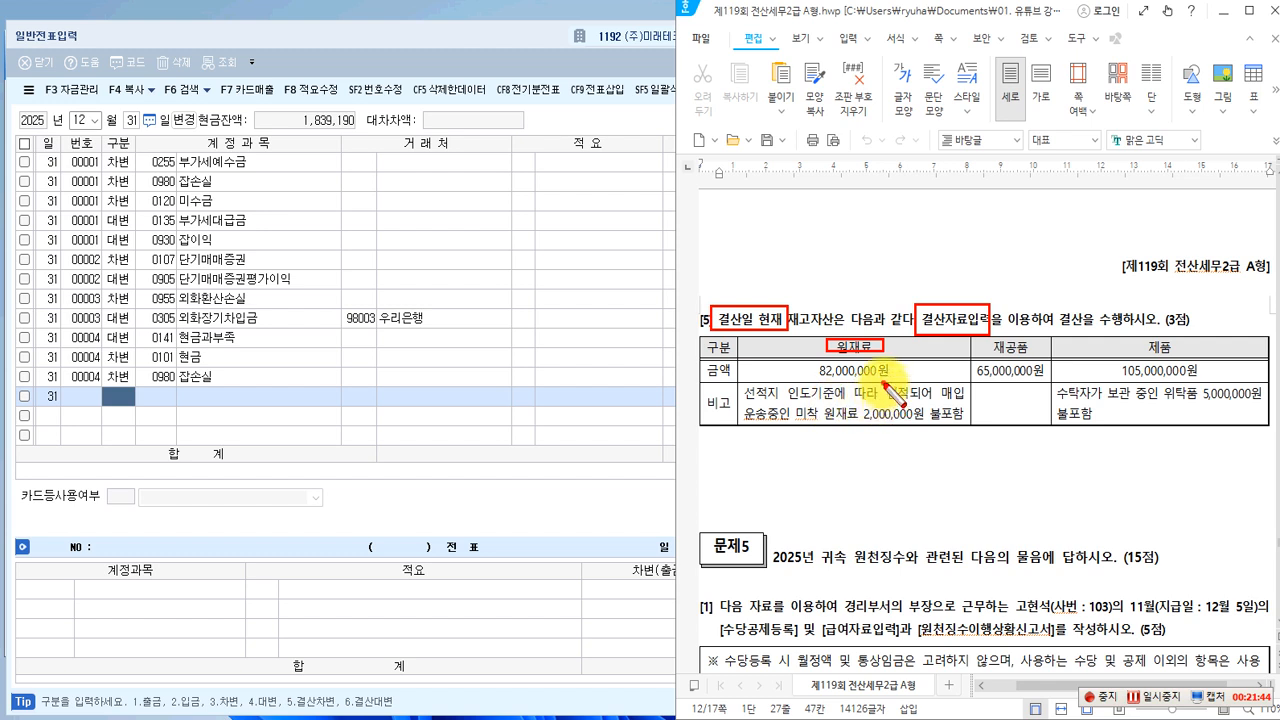
{"action": "left_click_drag", "start_coordinate": [884, 384], "coordinate": [917, 404]}
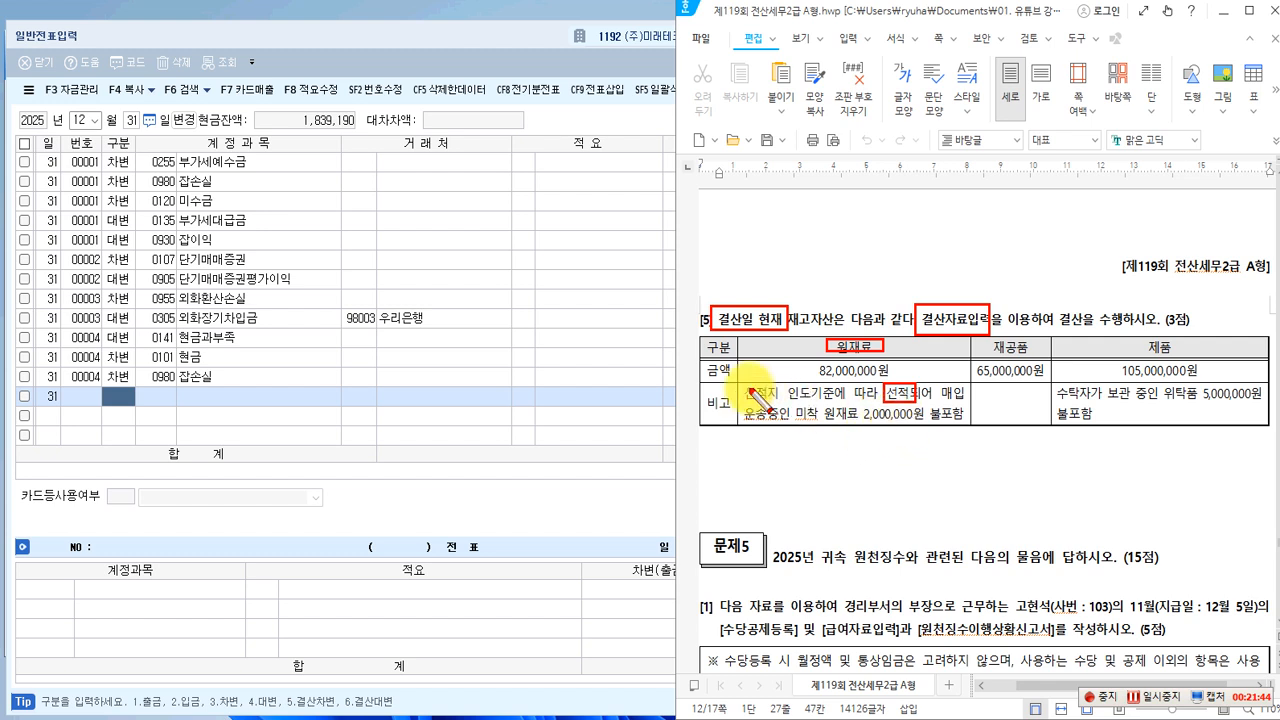
{"action": "left_click_drag", "start_coordinate": [741, 383], "coordinate": [829, 408]}
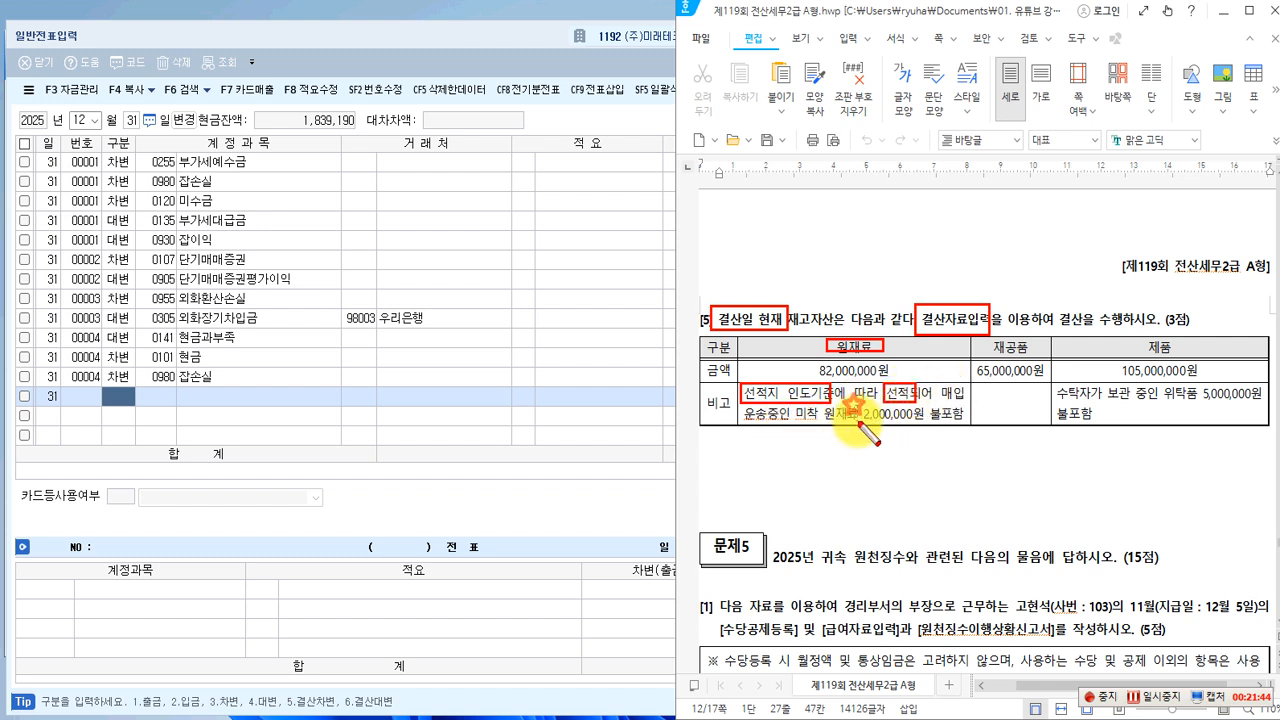
{"action": "left_click_drag", "start_coordinate": [853, 403], "coordinate": [921, 432]}
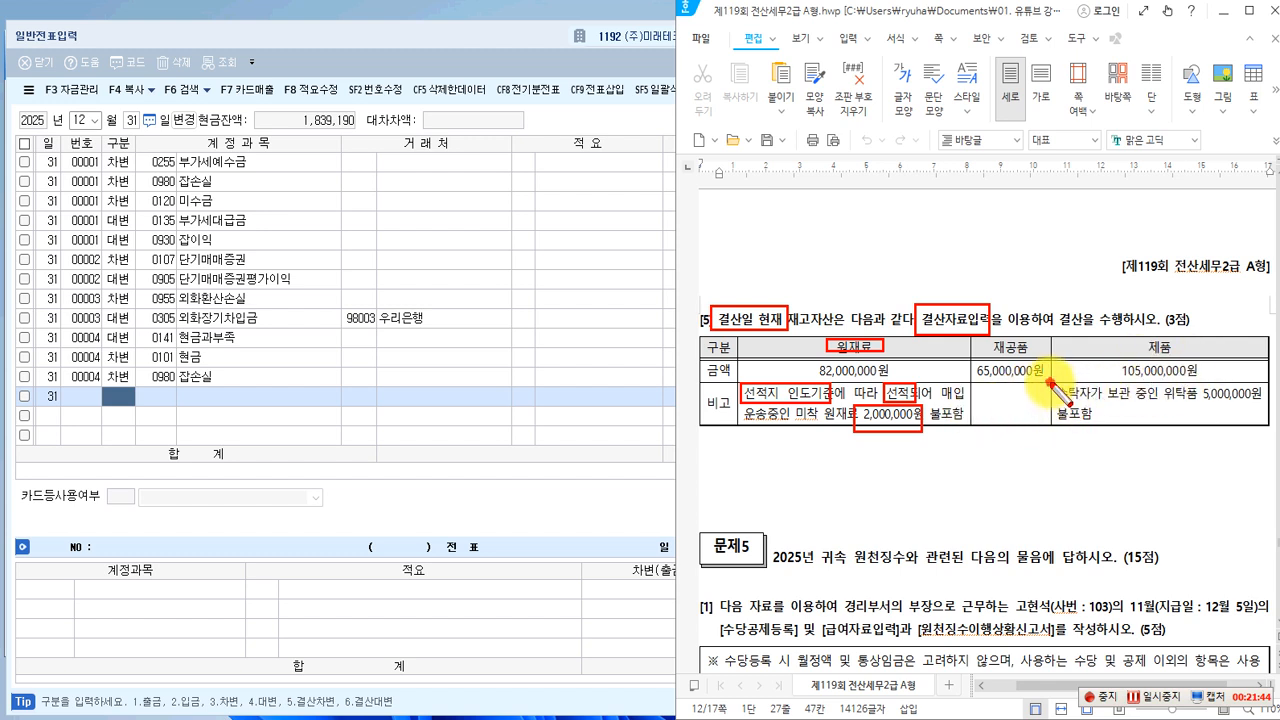
Box 수탁자 and 위탁품 in red and write 출판사 —> 교보문고 above 위탁자 and 수탁자 as red notes under the inventory table
{"action": "left_click_drag", "start_coordinate": [1050, 383], "coordinate": [1088, 403]}
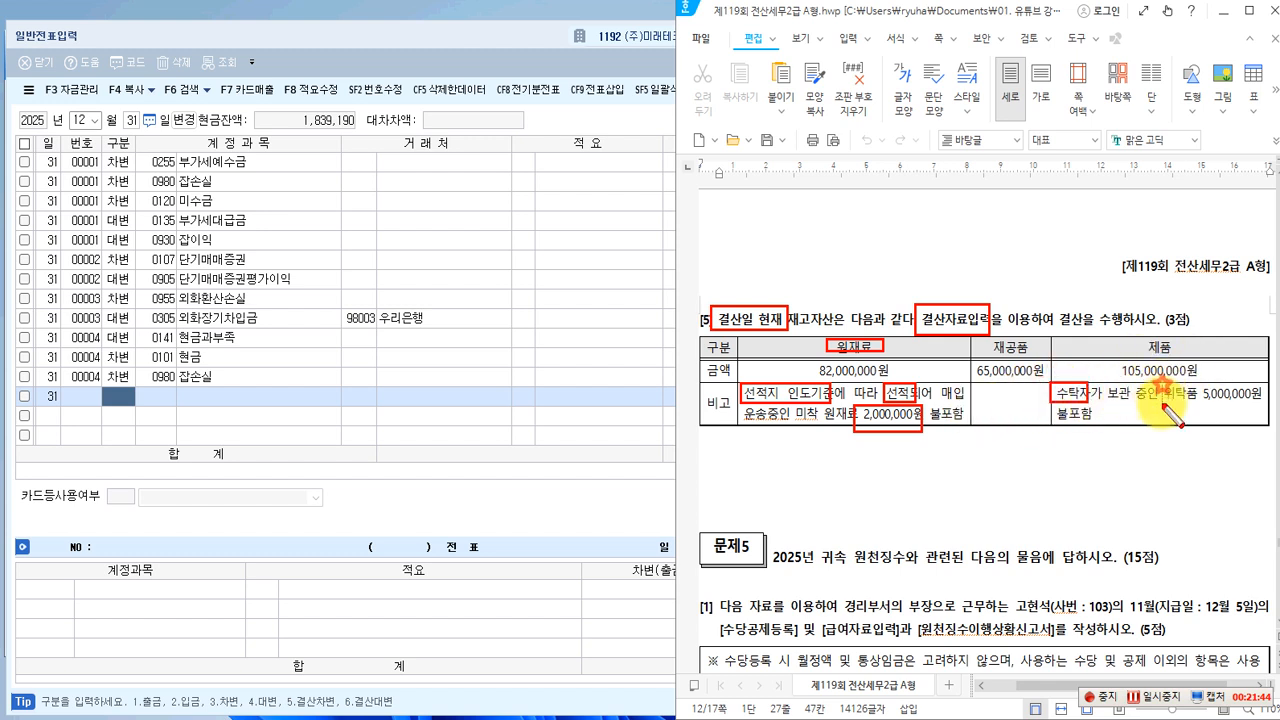
{"action": "left_click_drag", "start_coordinate": [1160, 383], "coordinate": [1199, 406]}
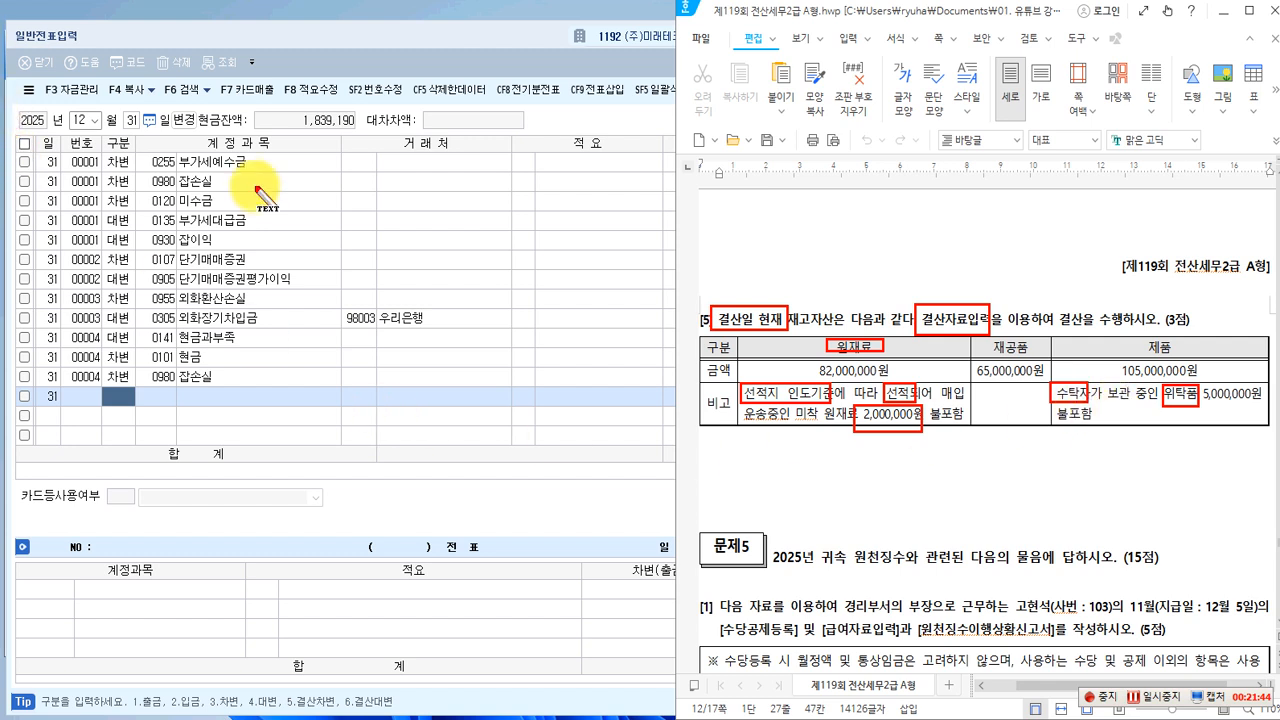
{"action": "left_click", "coordinate": [1014, 457]}
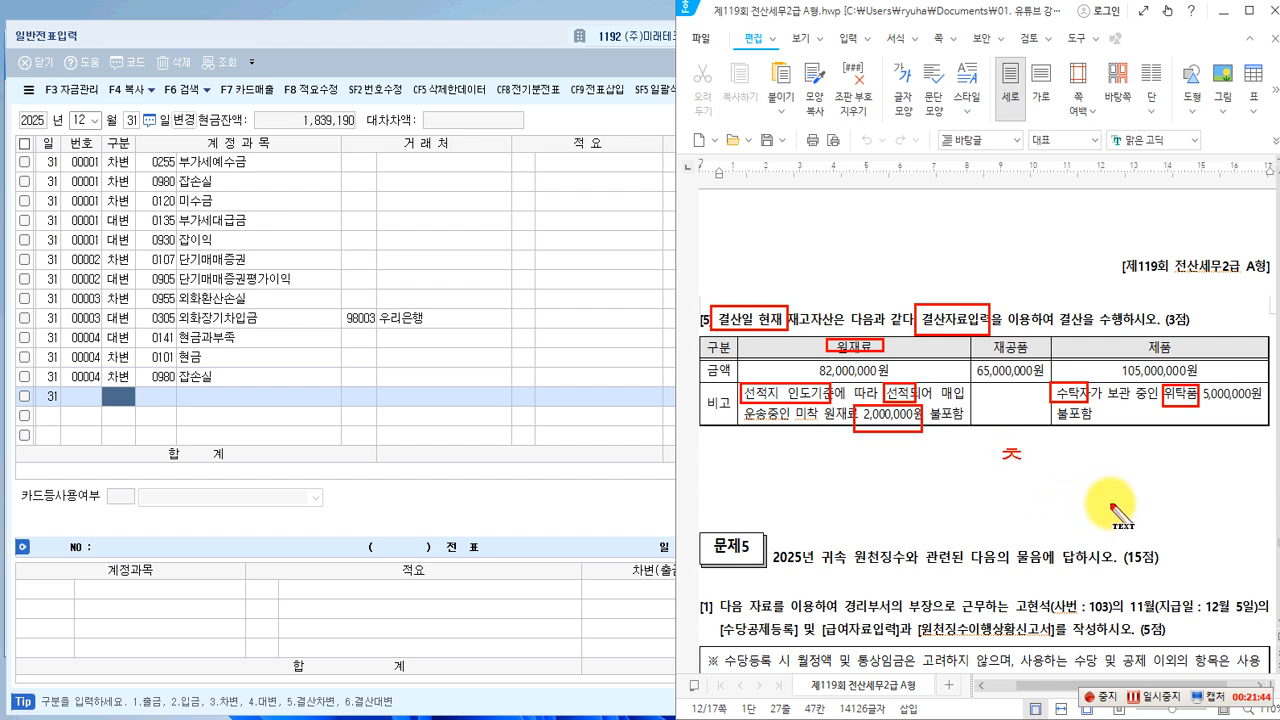
{"action": "type", "text": "출파"}
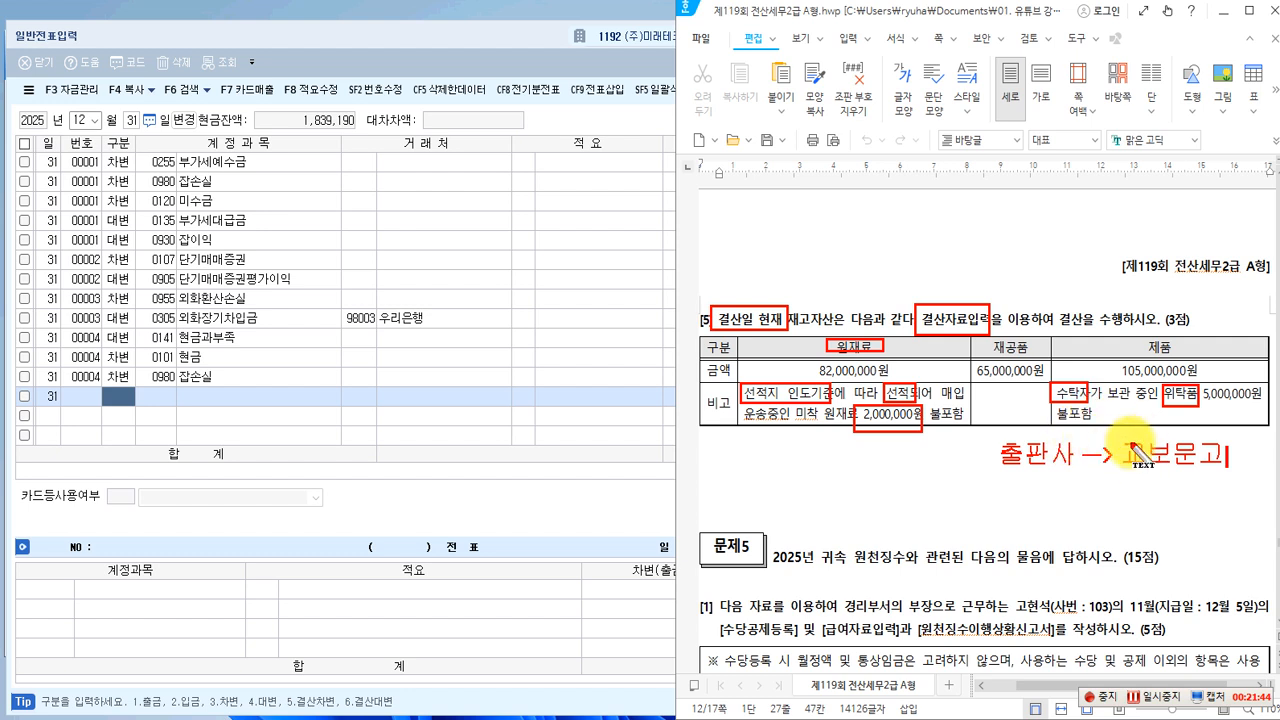
{"action": "left_click", "coordinate": [1002, 508]}
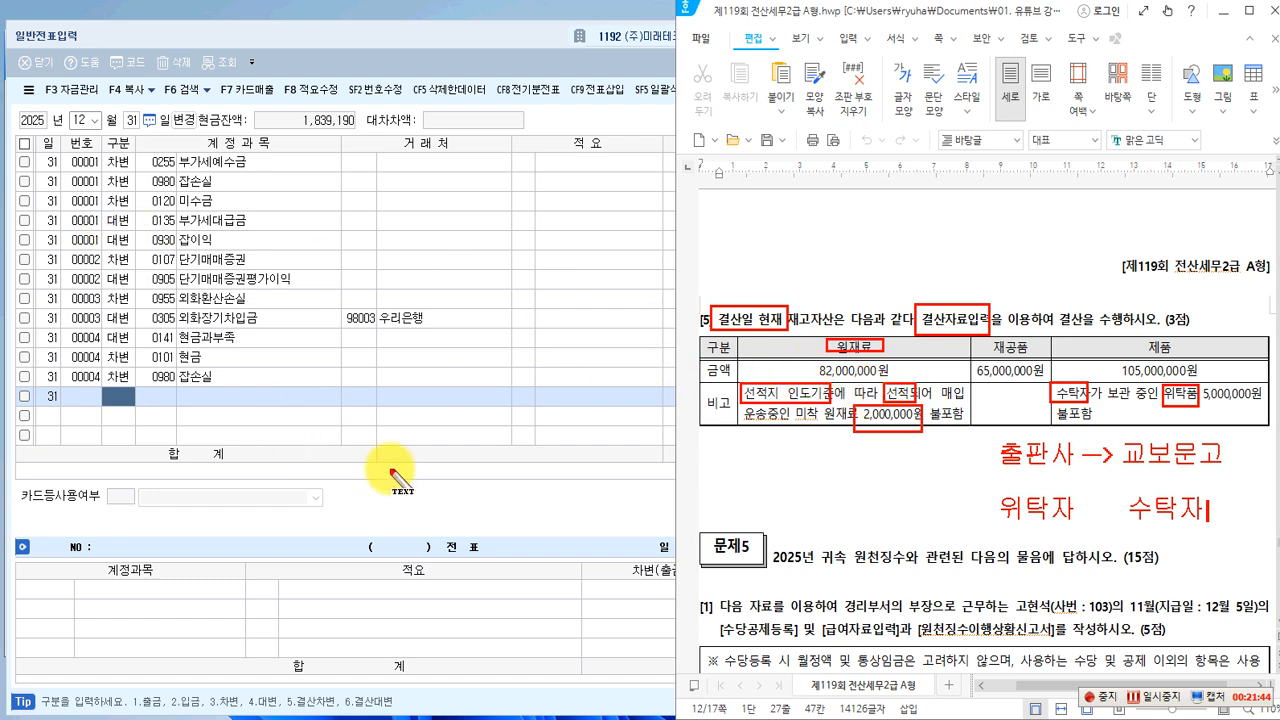
Switch to KcLep, close 일반전표입력 and open 결산자료입력 for the period January to December 2025
{"action": "left_click", "coordinate": [423, 410]}
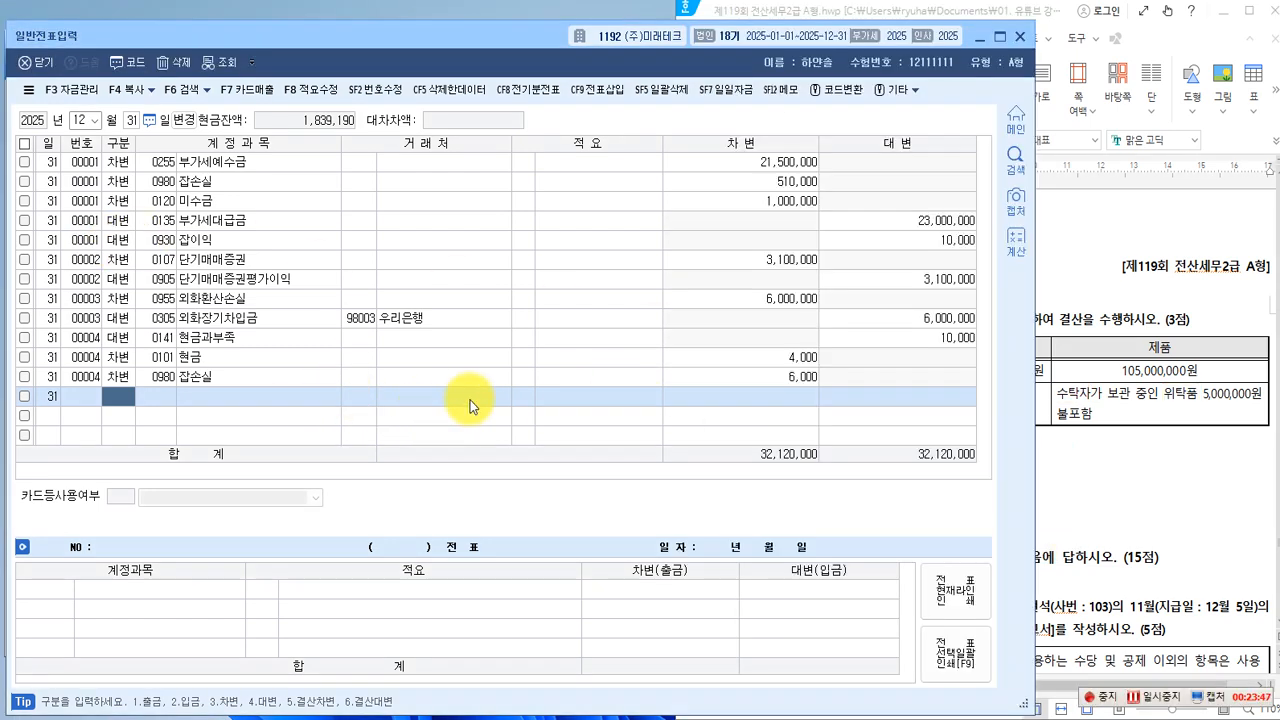
{"action": "left_click", "coordinate": [1020, 36]}
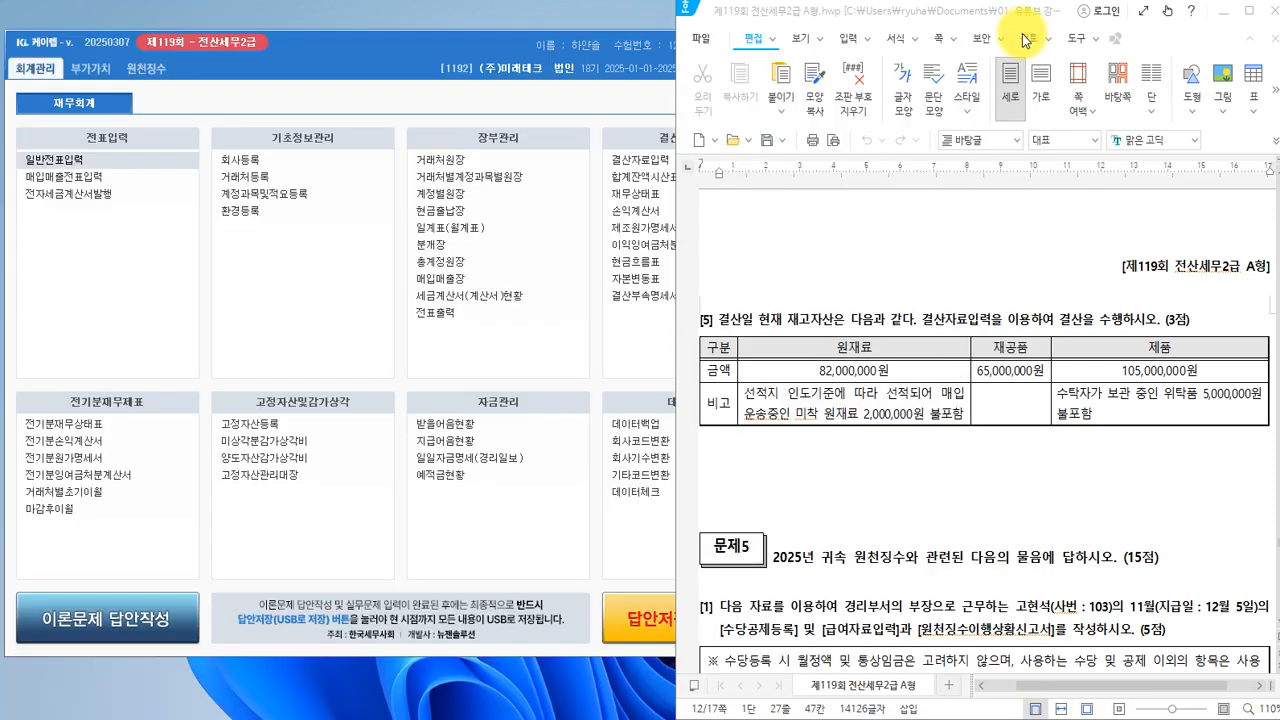
{"action": "left_click", "coordinate": [513, 117]}
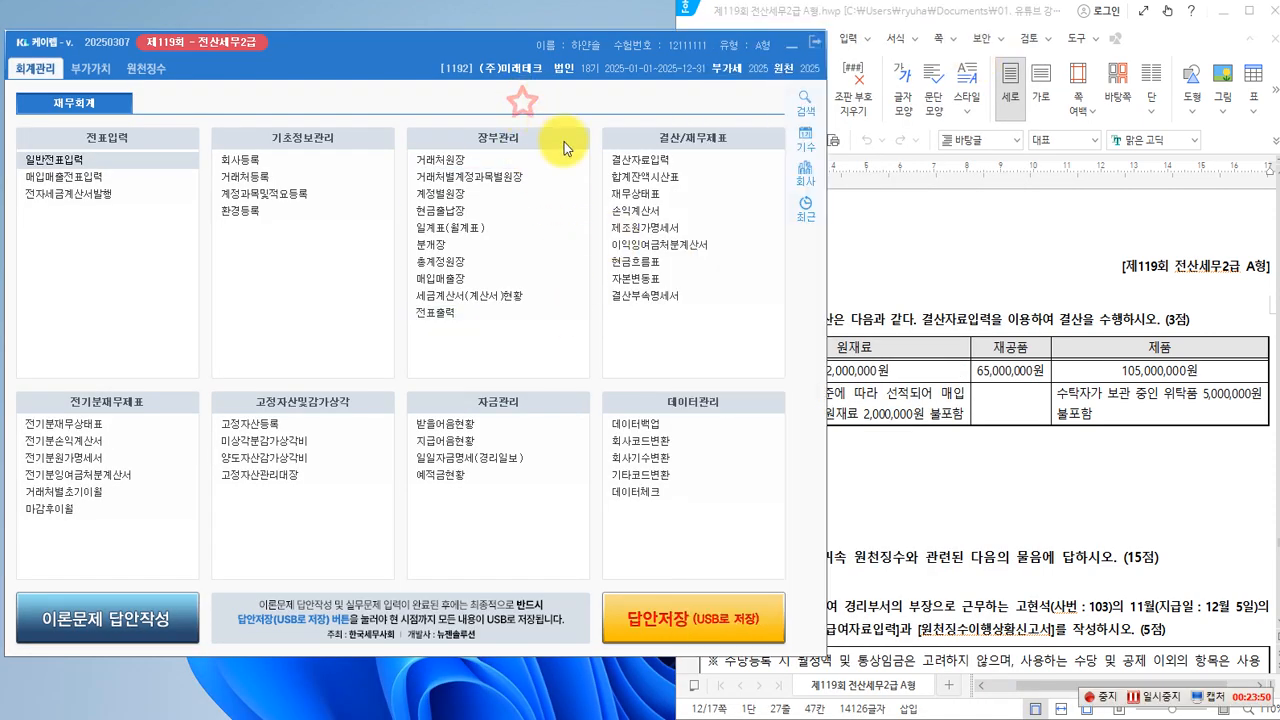
{"action": "left_click", "coordinate": [643, 162]}
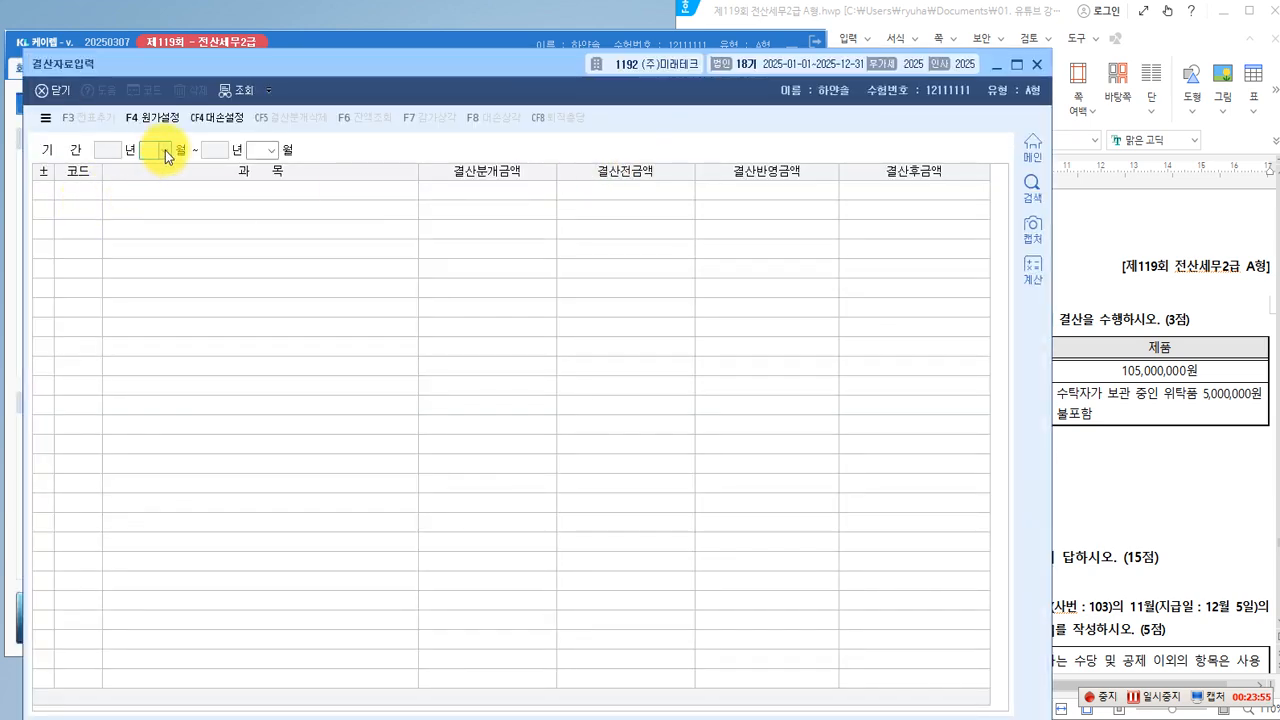
{"action": "left_click", "coordinate": [167, 157]}
{"action": "left_click", "coordinate": [152, 168]}
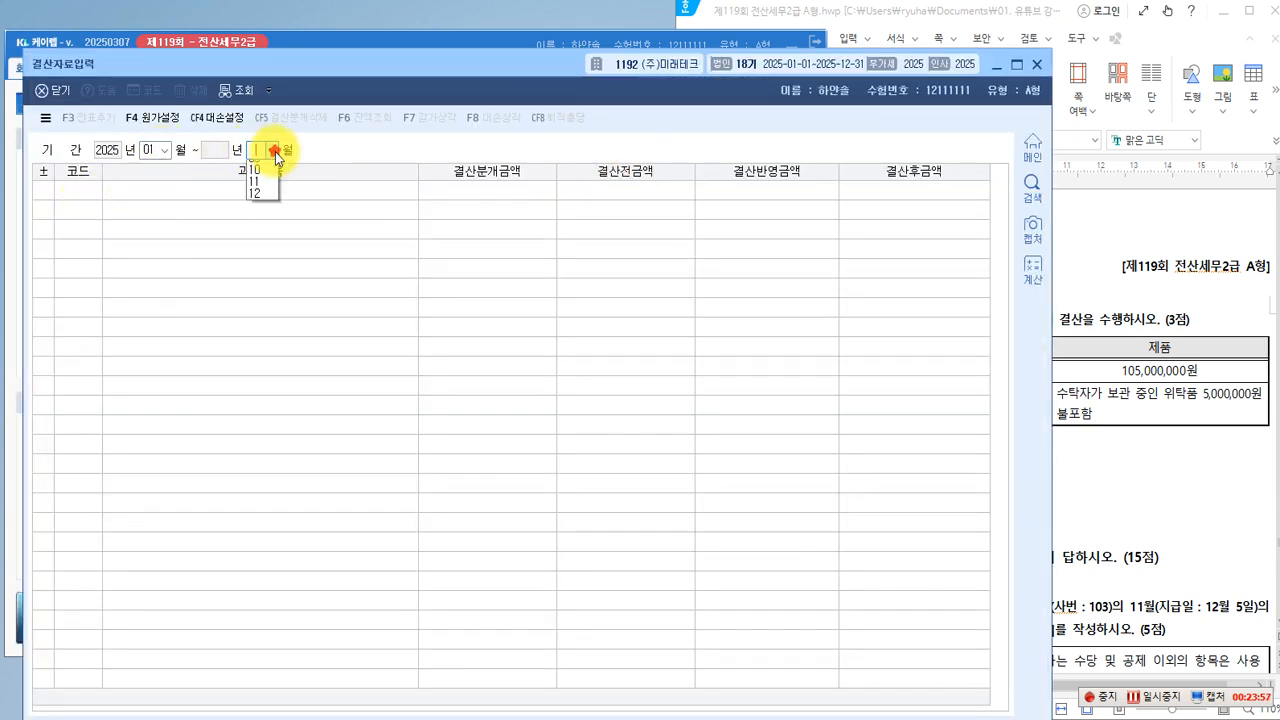
{"action": "left_click", "coordinate": [266, 297]}
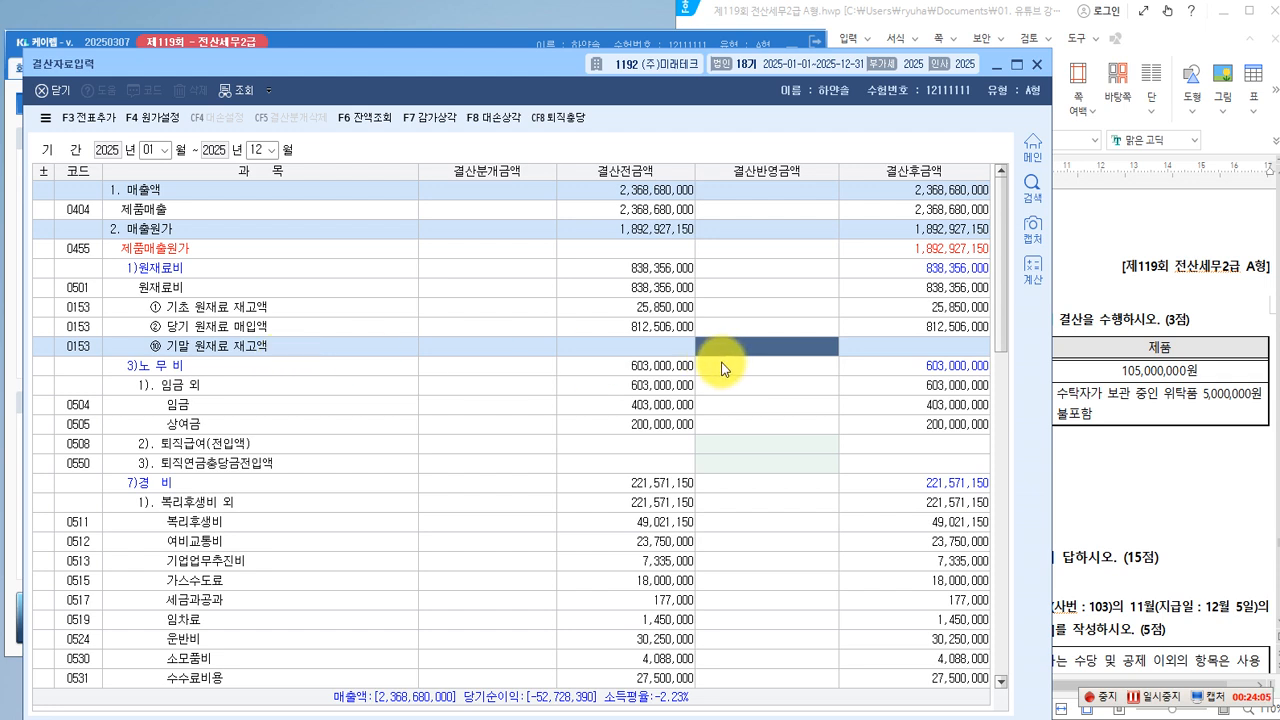
Enter 결산반영금액 of 84,000,000 for 기말 원재료 재고액 and 65,000,000 for 기말 재공품 재고액
{"action": "type", "text": "84,000,000"}
{"action": "key", "text": "Return"}
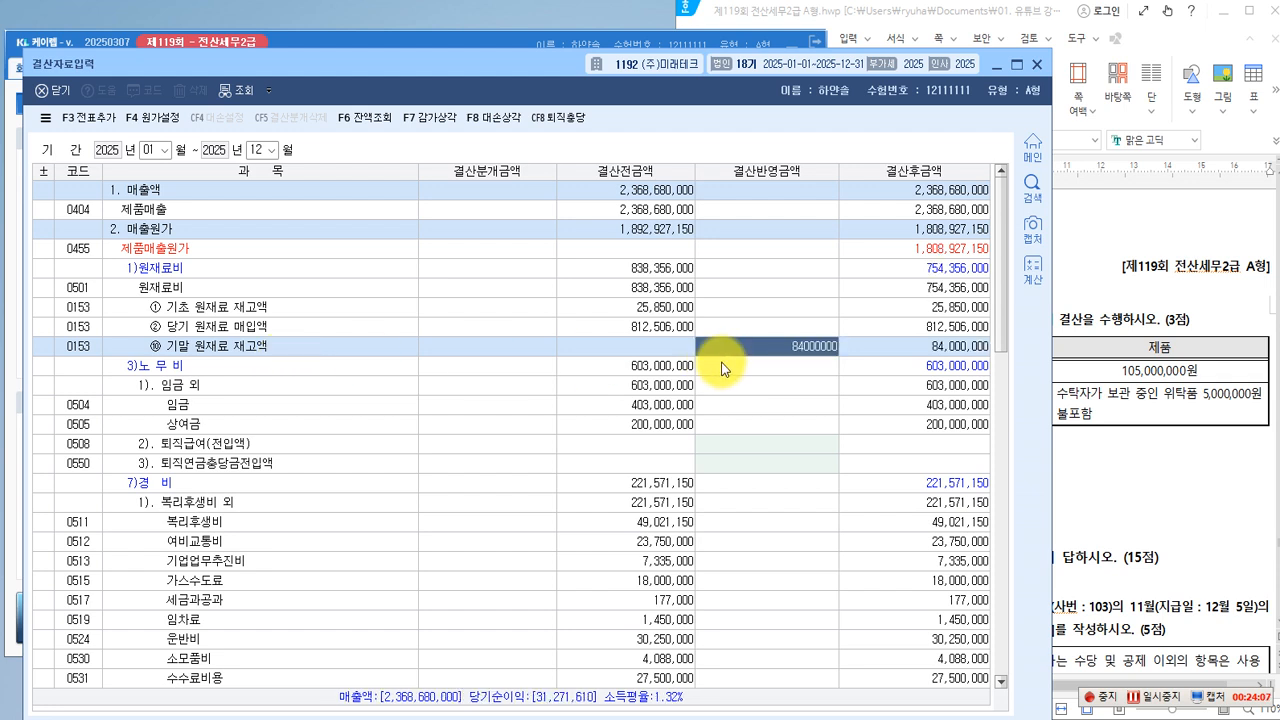
{"action": "scroll", "coordinate": [601, 365], "scroll_direction": "down", "scroll_amount": 3}
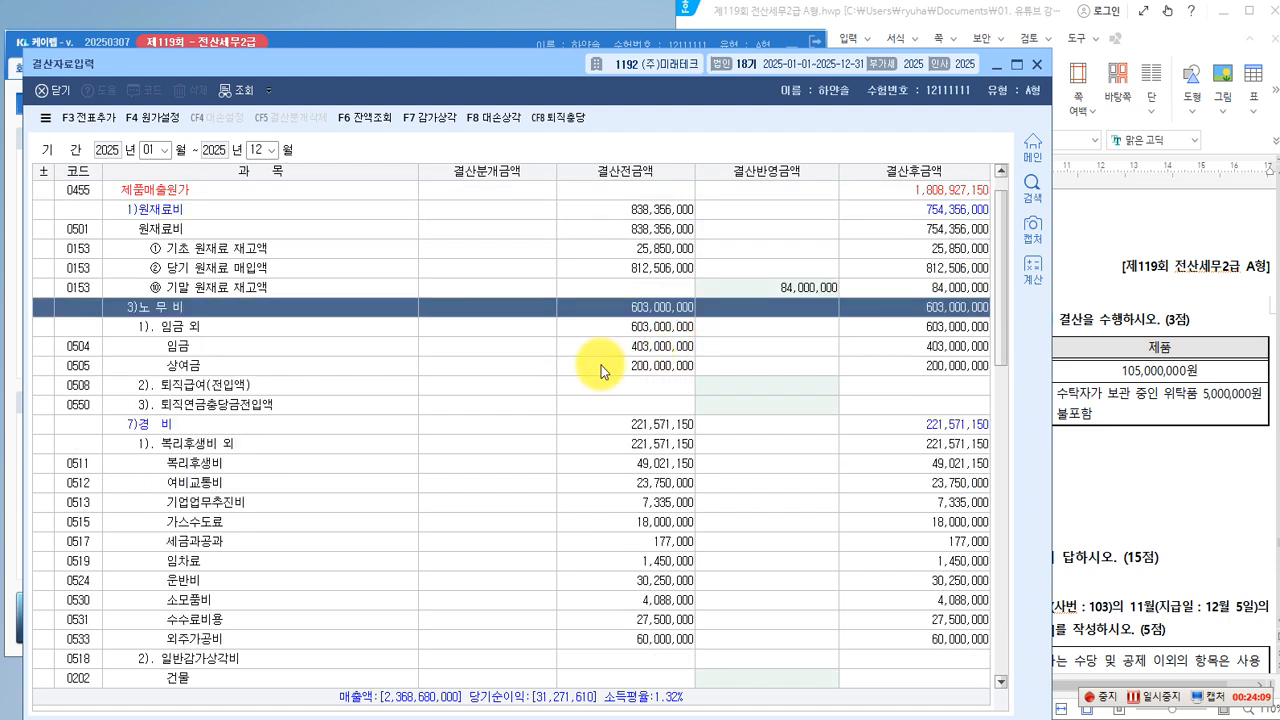
{"action": "scroll", "coordinate": [386, 449], "scroll_direction": "down", "scroll_amount": 3}
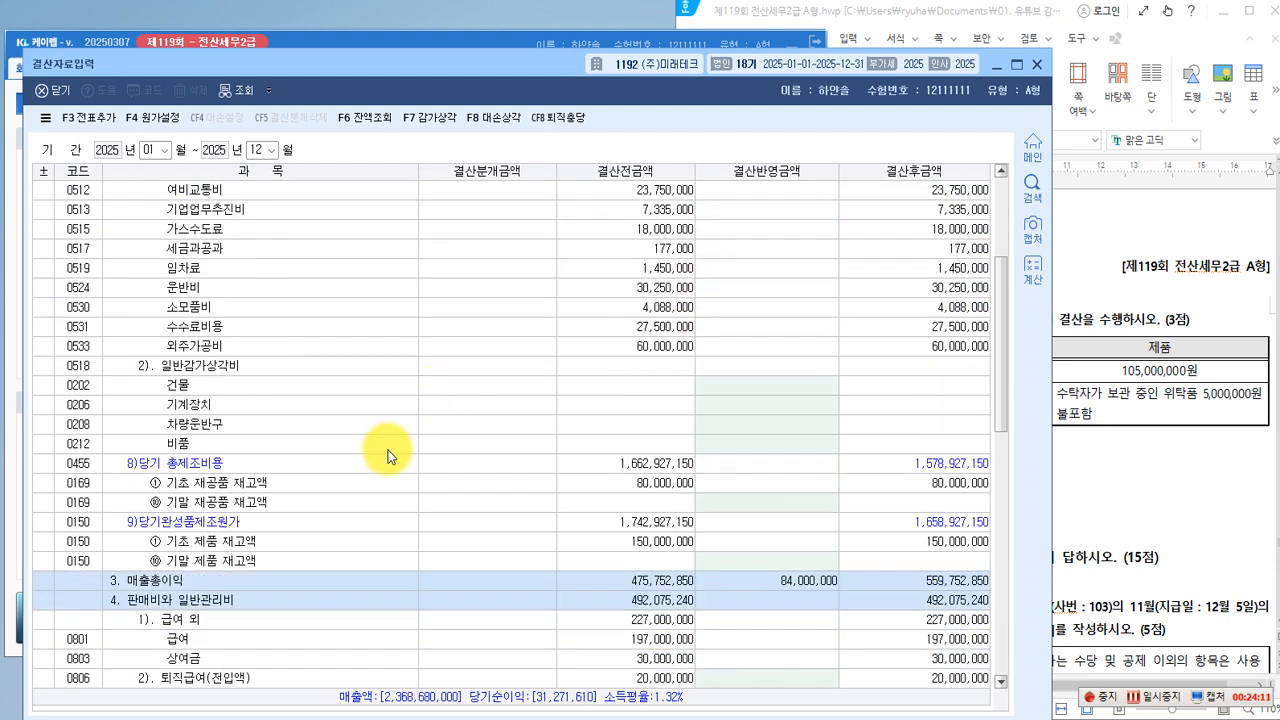
{"action": "left_click", "coordinate": [190, 503]}
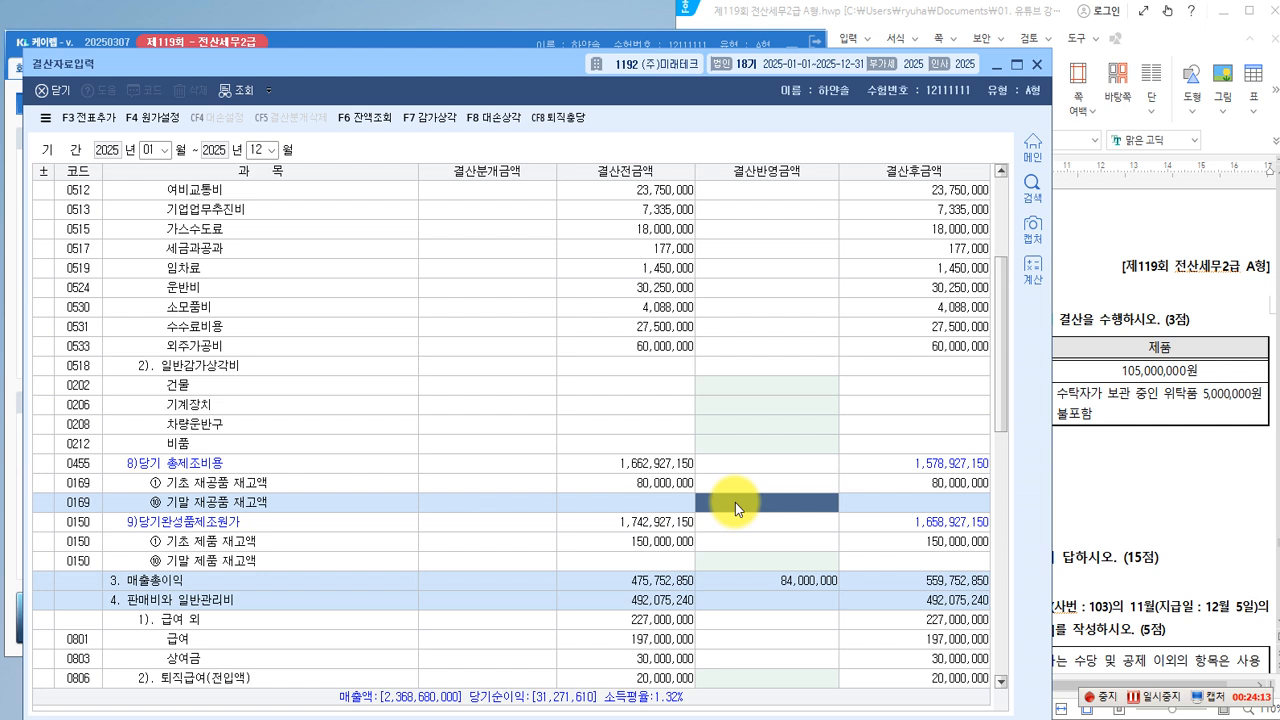
{"action": "type", "text": "65000000"}
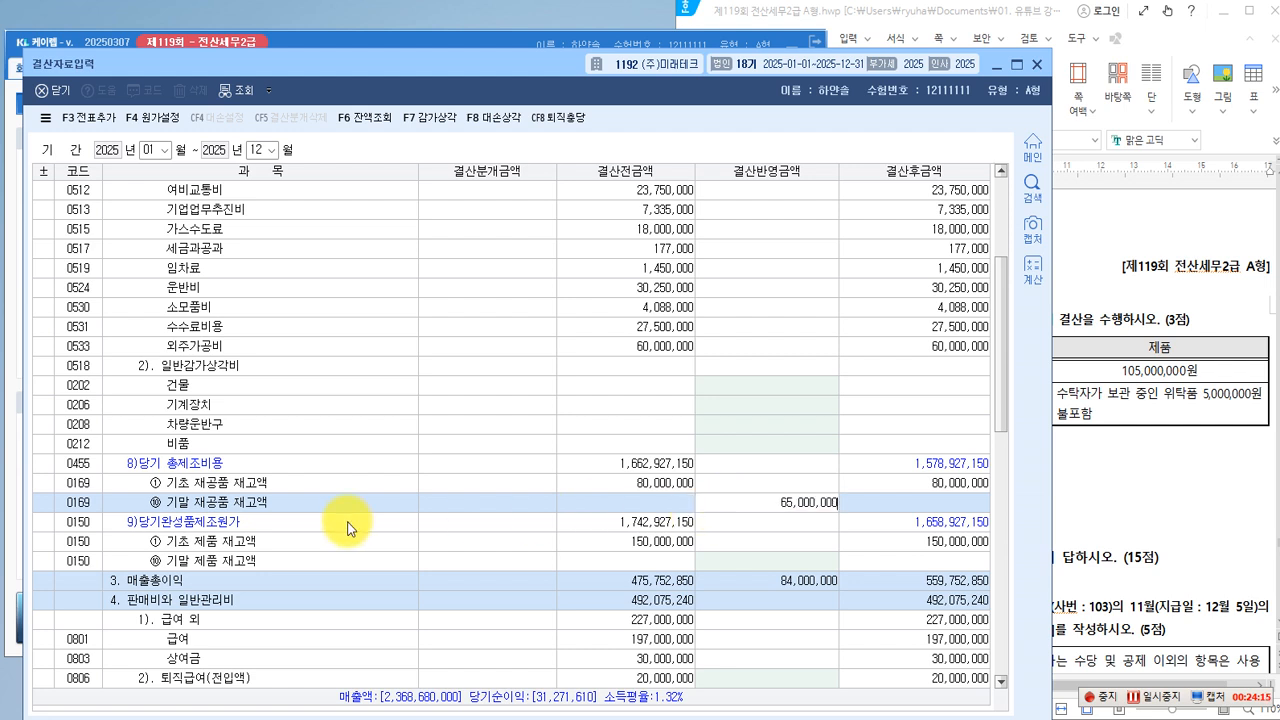
{"action": "key", "text": "Return"}
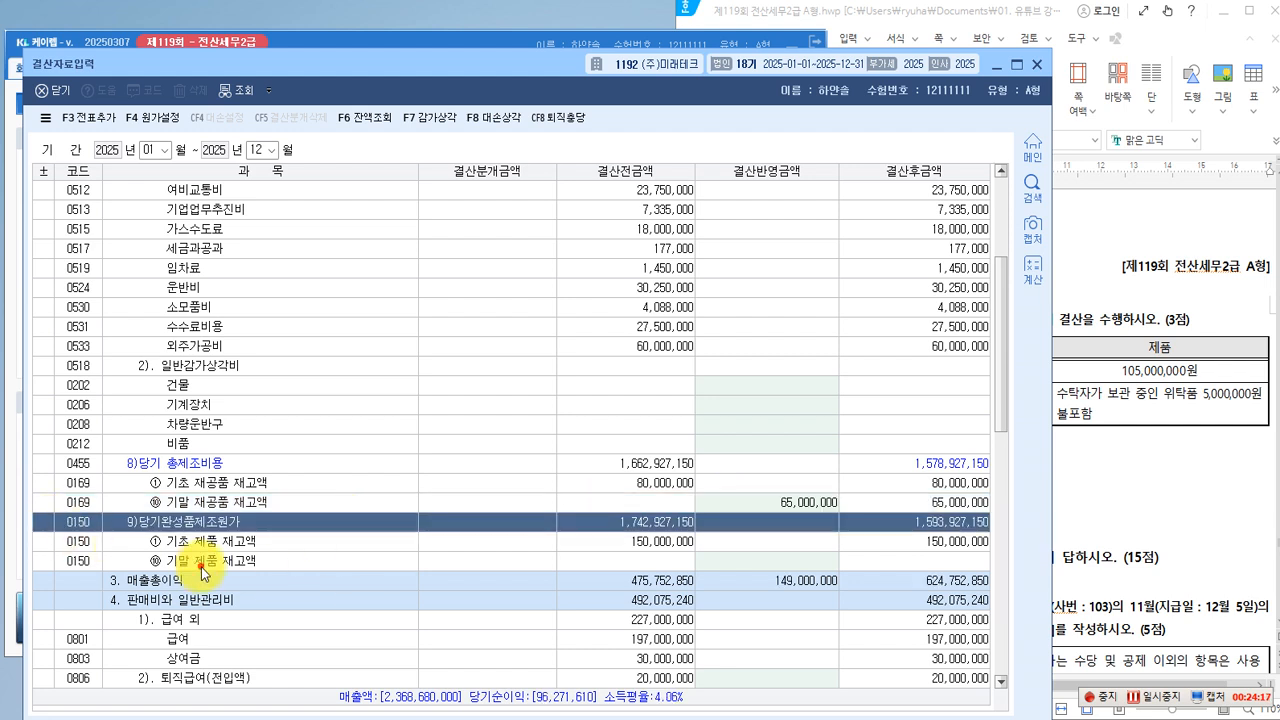
Enter 결산반영금액 of 110,000,000 for 기말 제품 재고액
{"action": "left_click", "coordinate": [104, 561]}
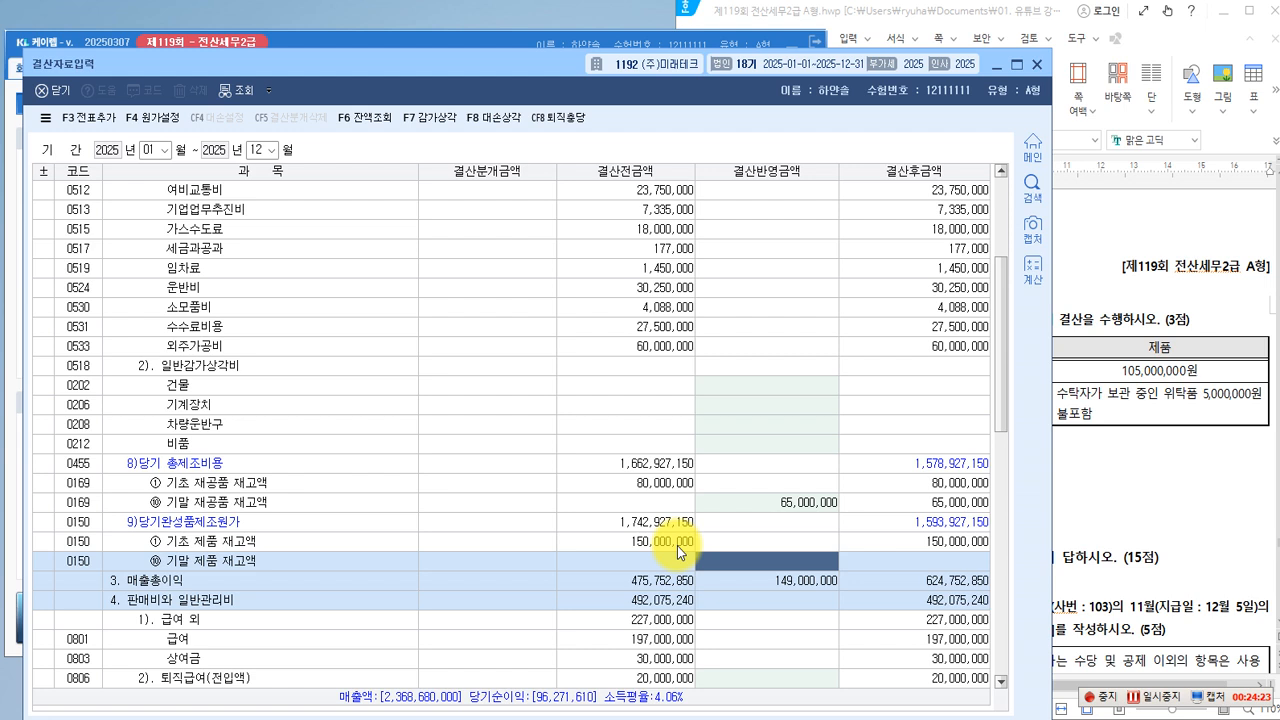
{"action": "type", "text": "110000000"}
{"action": "key", "text": "Return"}
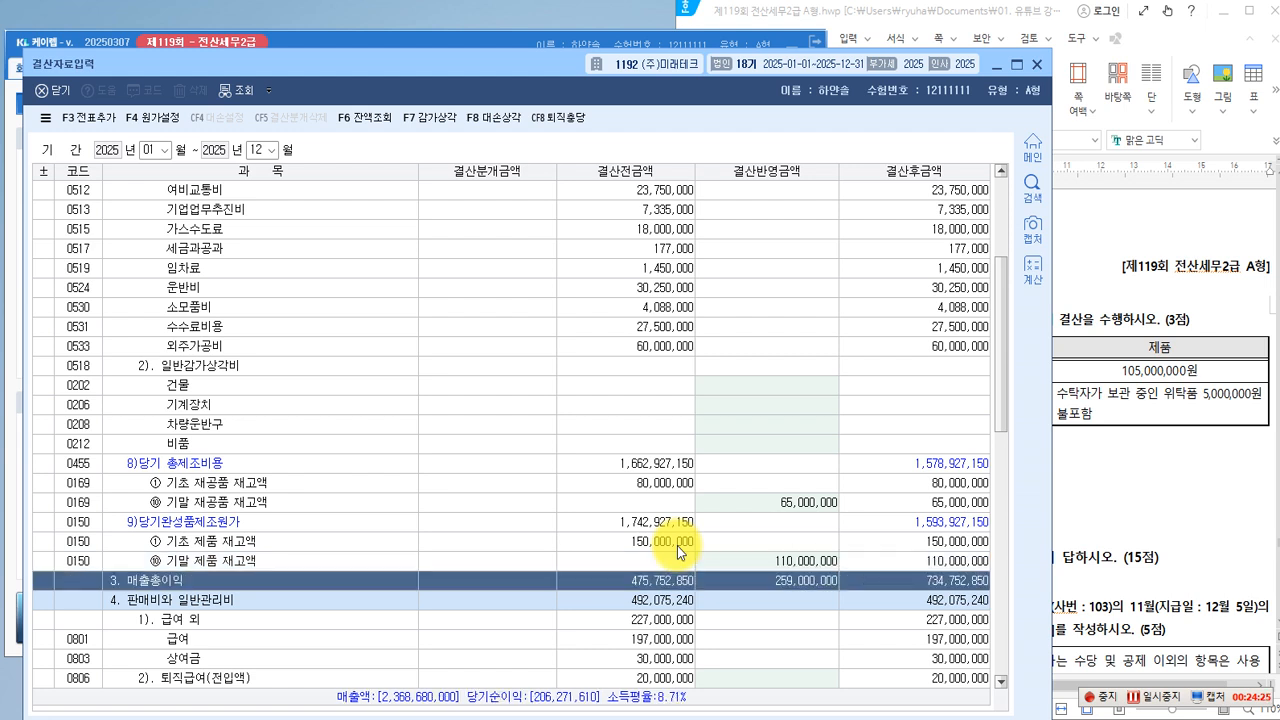
Add the closing entries to the general vouchers with 전표추가 and accept the confirmation
{"action": "left_click", "coordinate": [509, 498]}
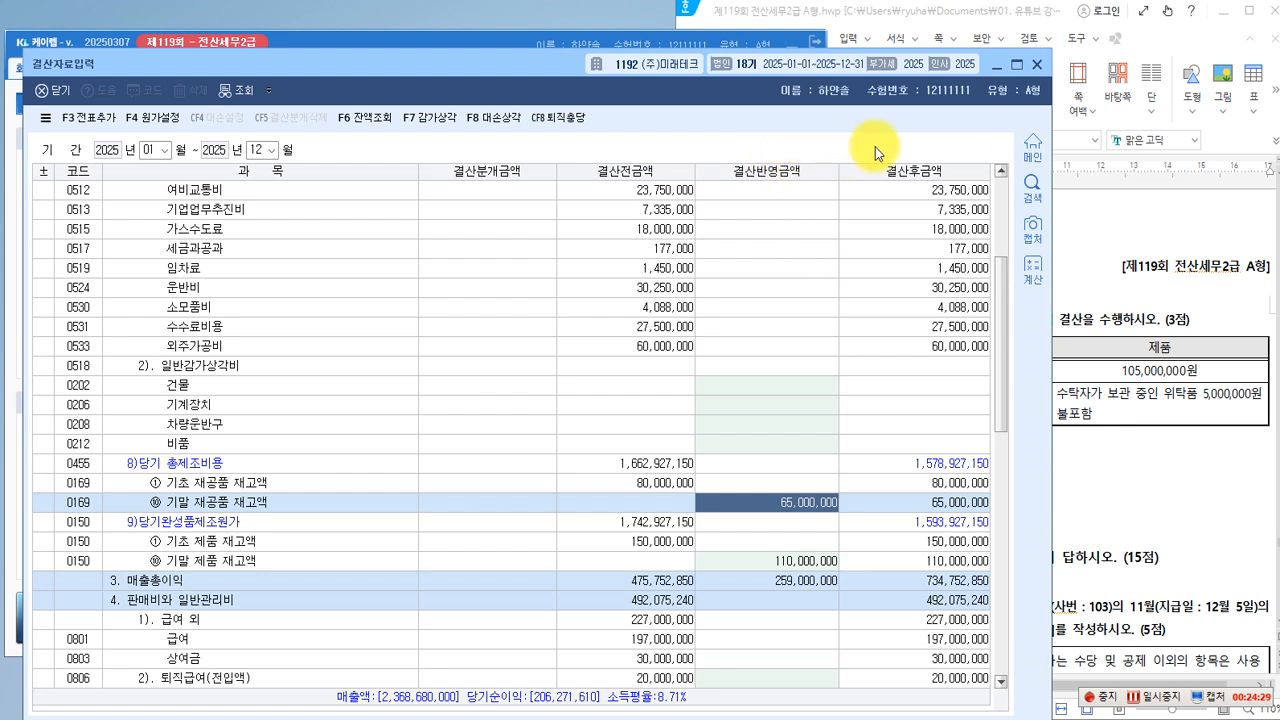
{"action": "left_click", "coordinate": [88, 122]}
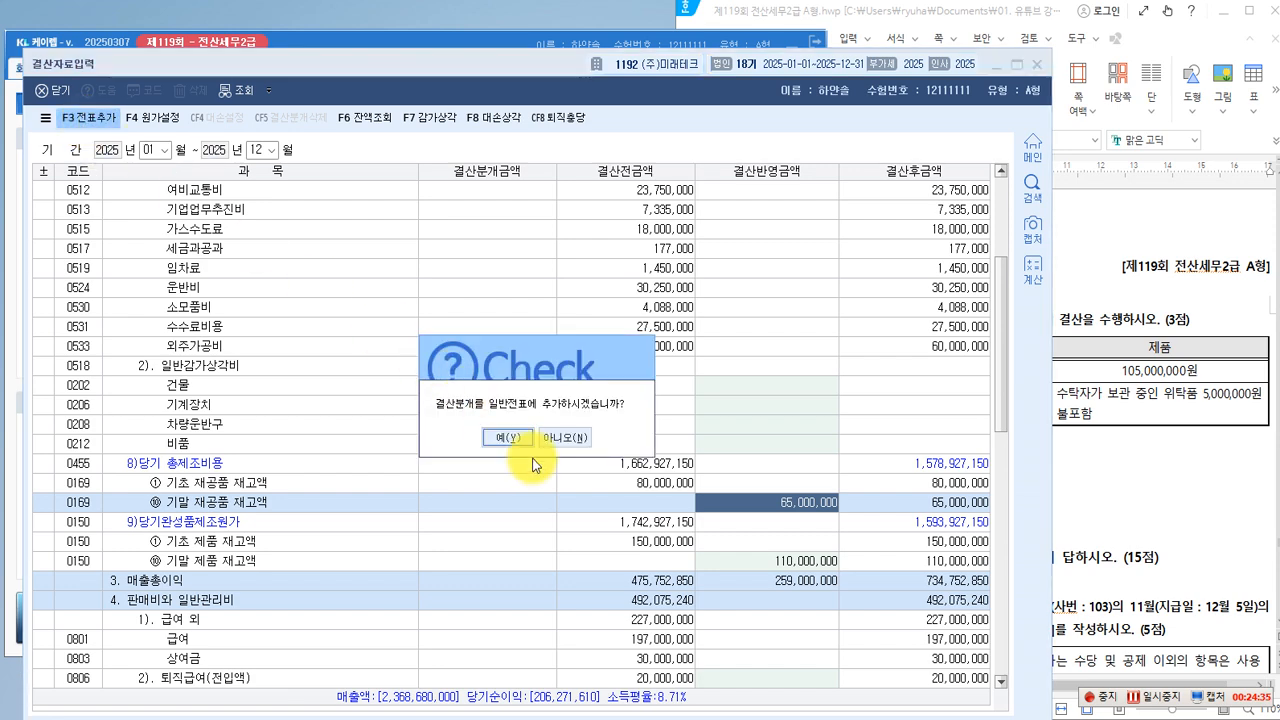
{"action": "left_click", "coordinate": [515, 437]}
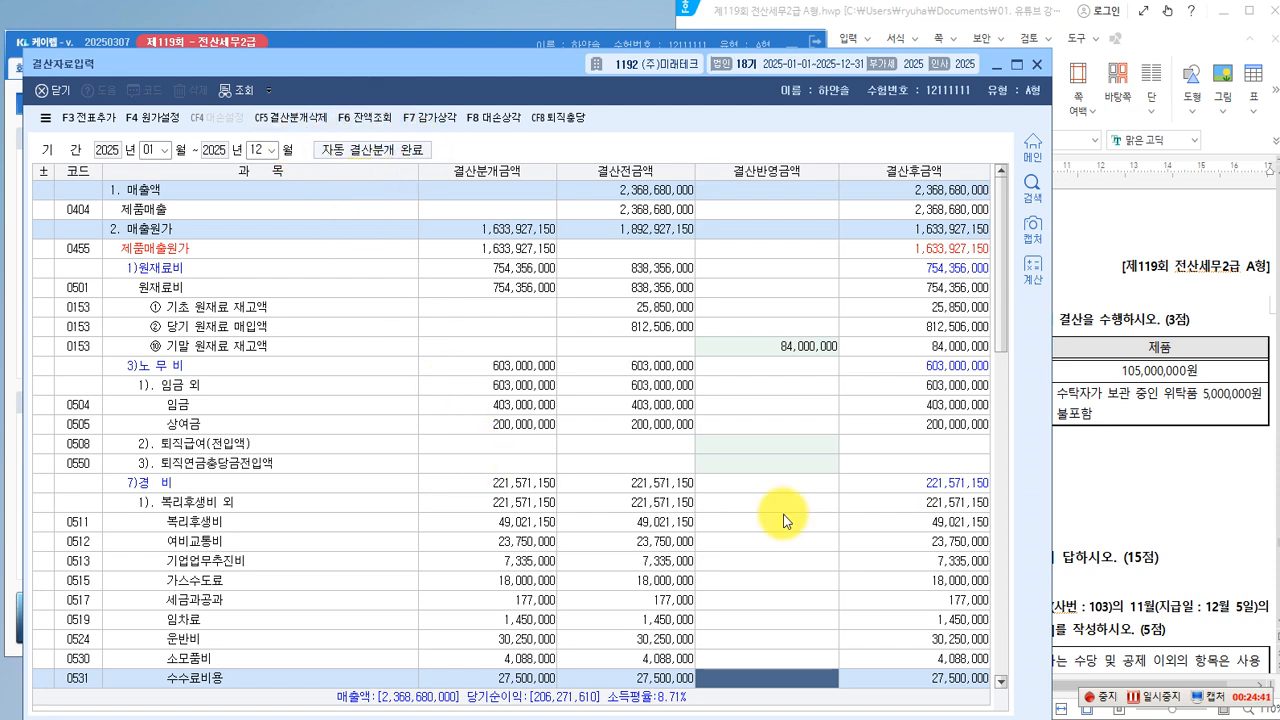
Switch to the exam document and view 문제5 question [1] with its November payroll table
{"action": "left_click", "coordinate": [1093, 515]}
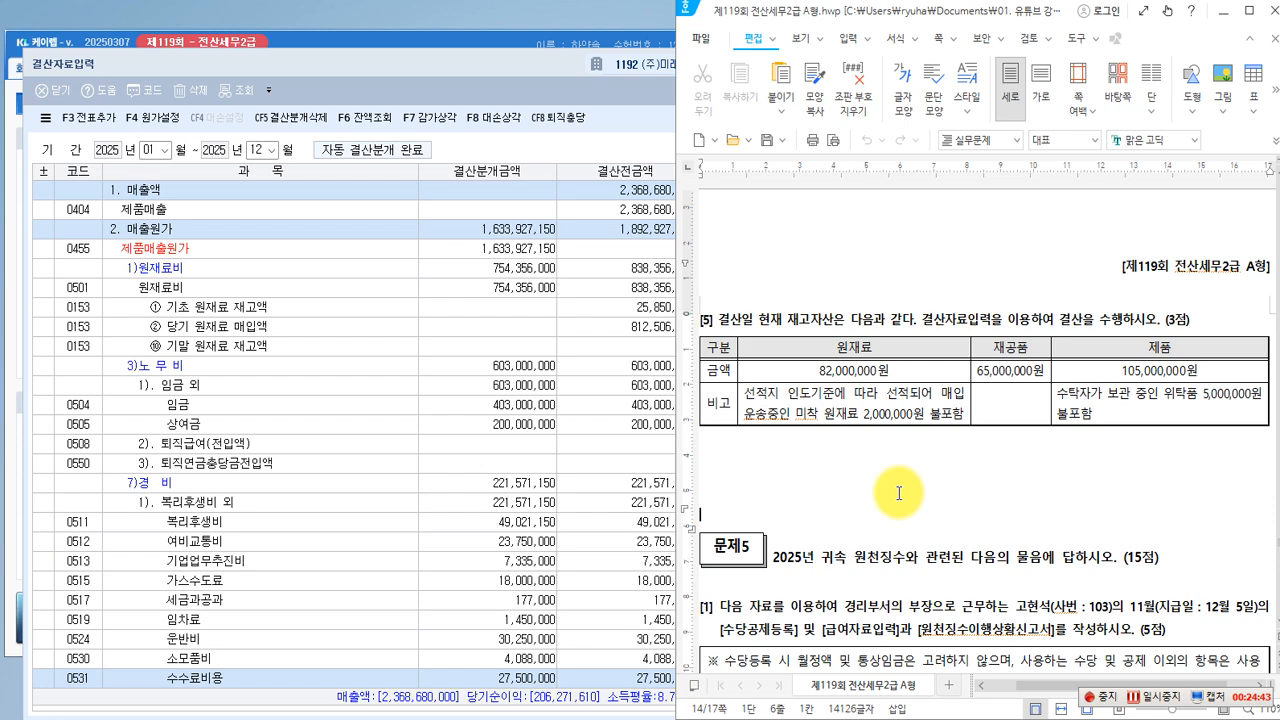
{"action": "scroll", "coordinate": [898, 493], "scroll_direction": "down", "scroll_amount": 1}
{"action": "scroll", "coordinate": [898, 493], "scroll_direction": "up", "scroll_amount": 4}
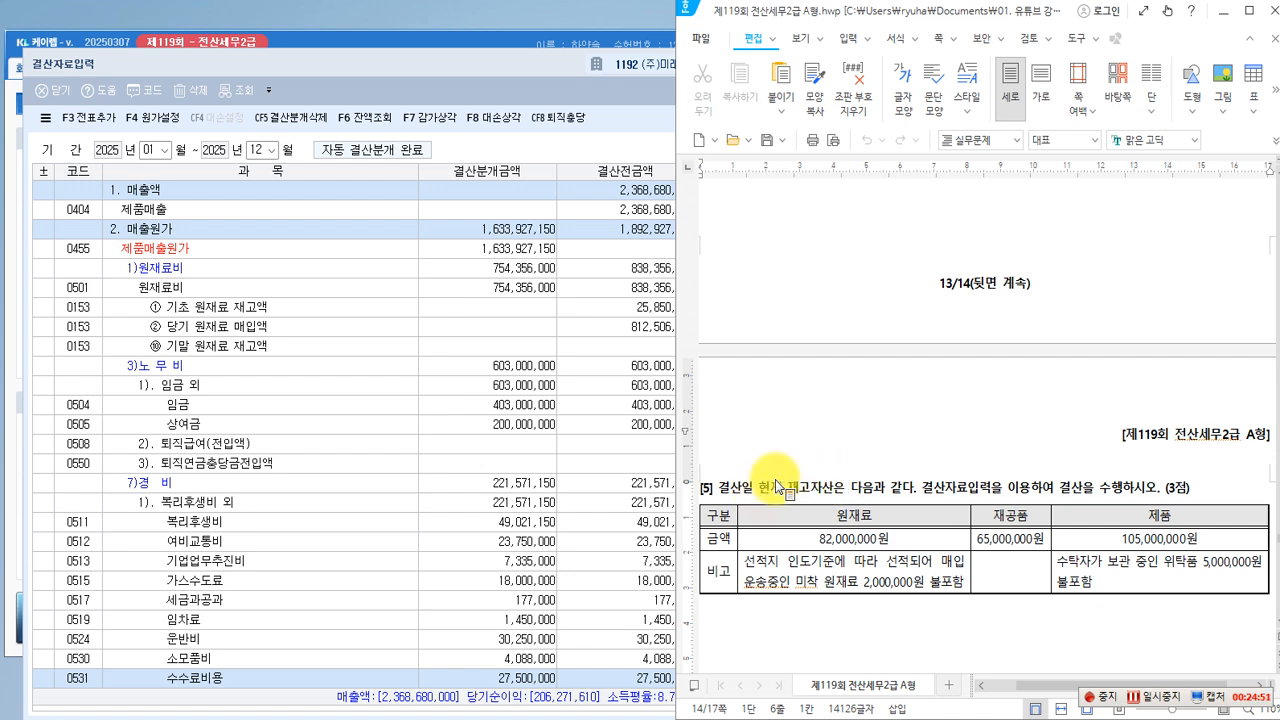
{"action": "scroll", "coordinate": [775, 479], "scroll_direction": "down", "scroll_amount": 3}
{"action": "scroll", "coordinate": [775, 479], "scroll_direction": "down", "scroll_amount": 2}
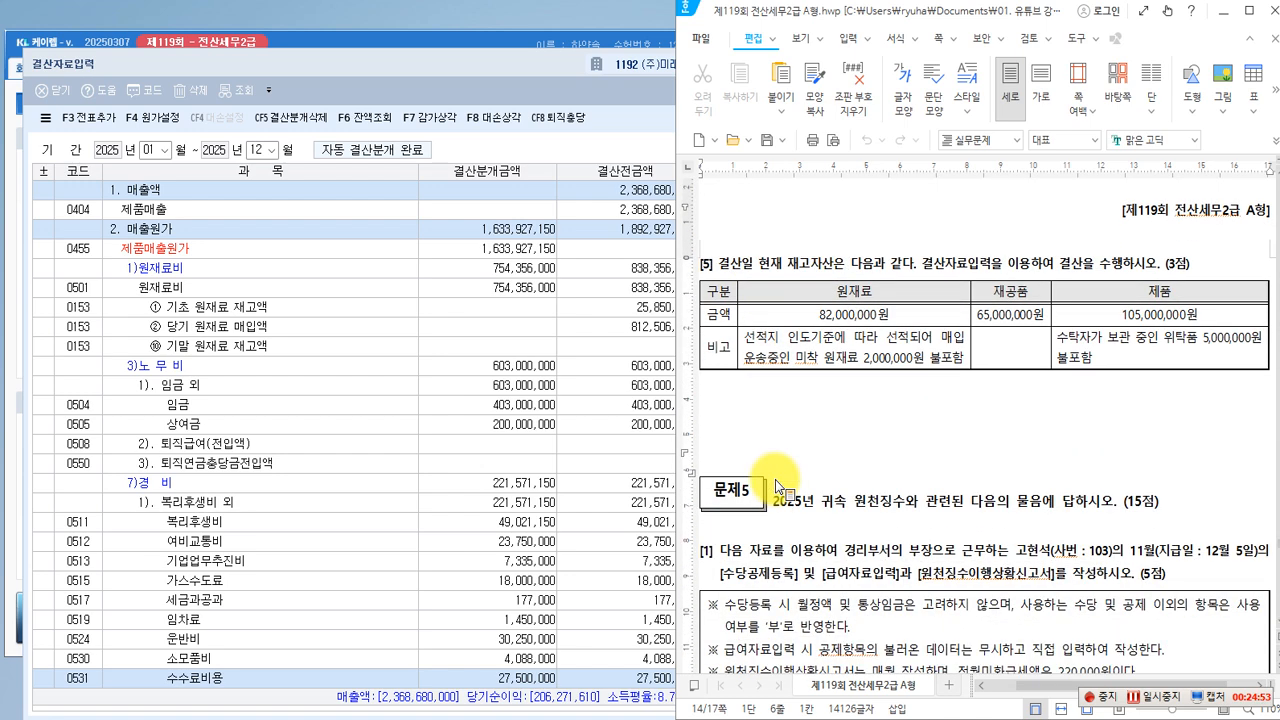
{"action": "scroll", "coordinate": [775, 479], "scroll_direction": "down", "scroll_amount": 2}
{"action": "scroll", "coordinate": [800, 470], "scroll_direction": "down", "scroll_amount": 2}
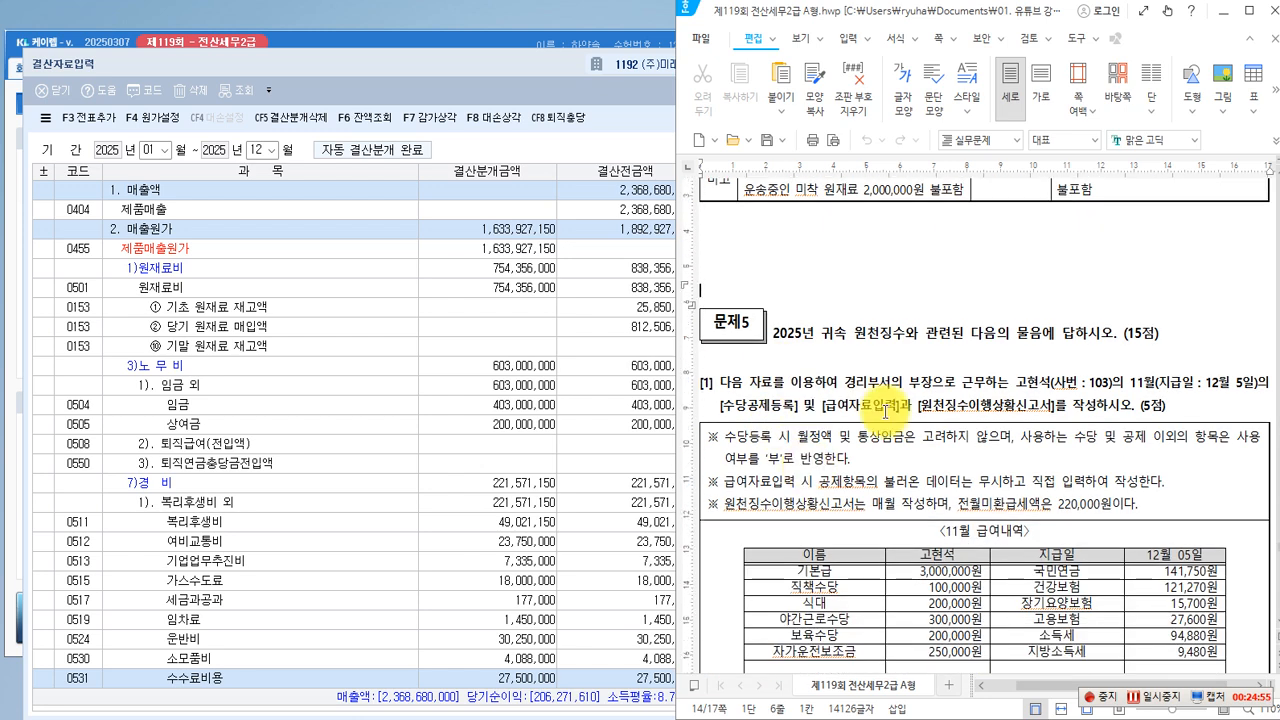